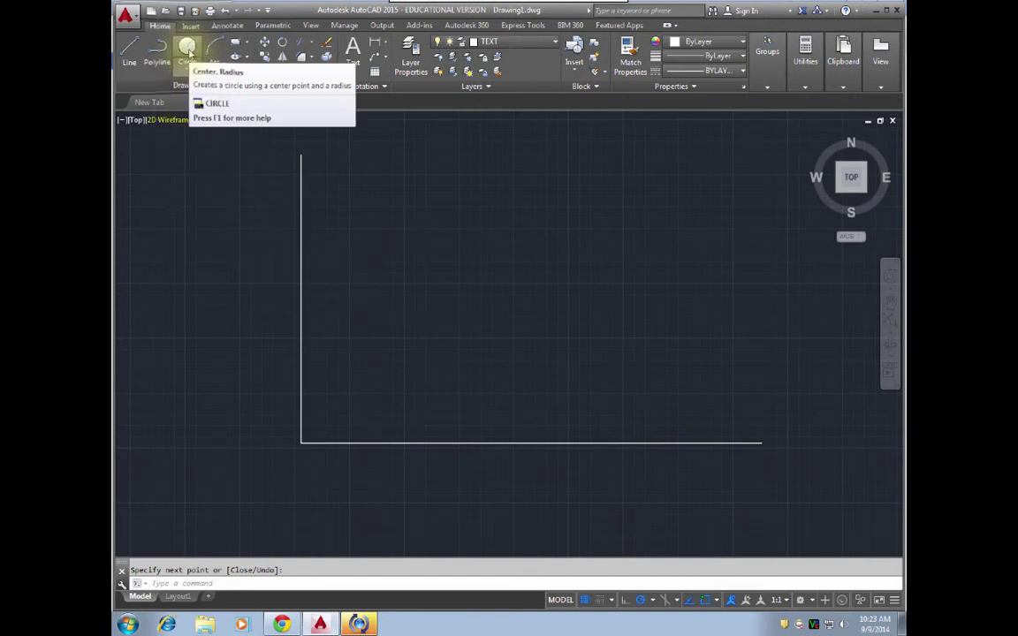
# Step: Draw a circle of radius 0.5 in the open area between the vertical and horizontal lines
pyautogui.click(188, 52)
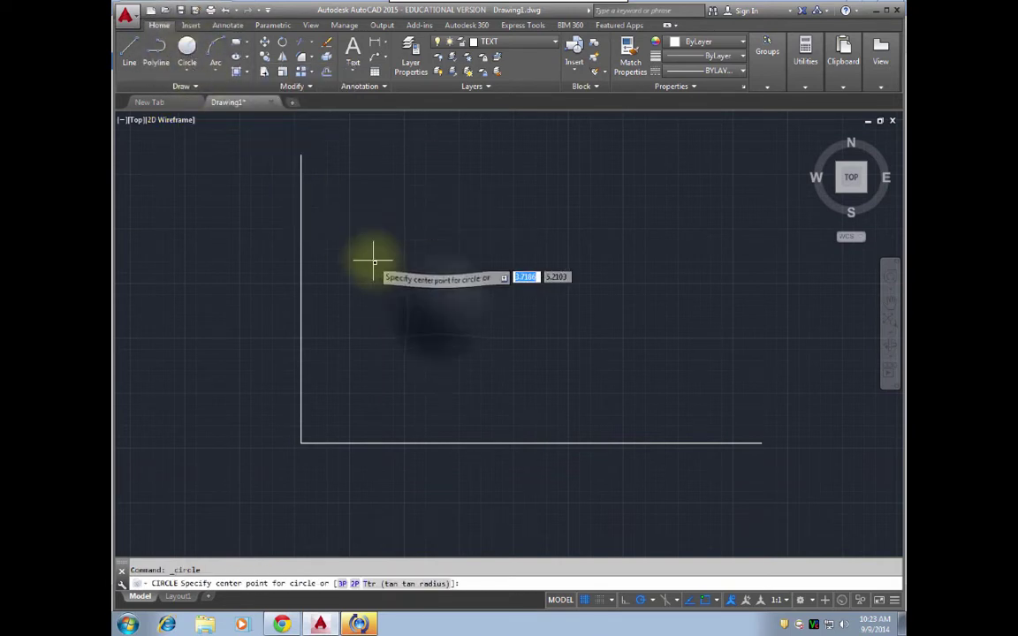
pyautogui.click(443, 307)
pyautogui.write('.5')
pyautogui.press('Return')
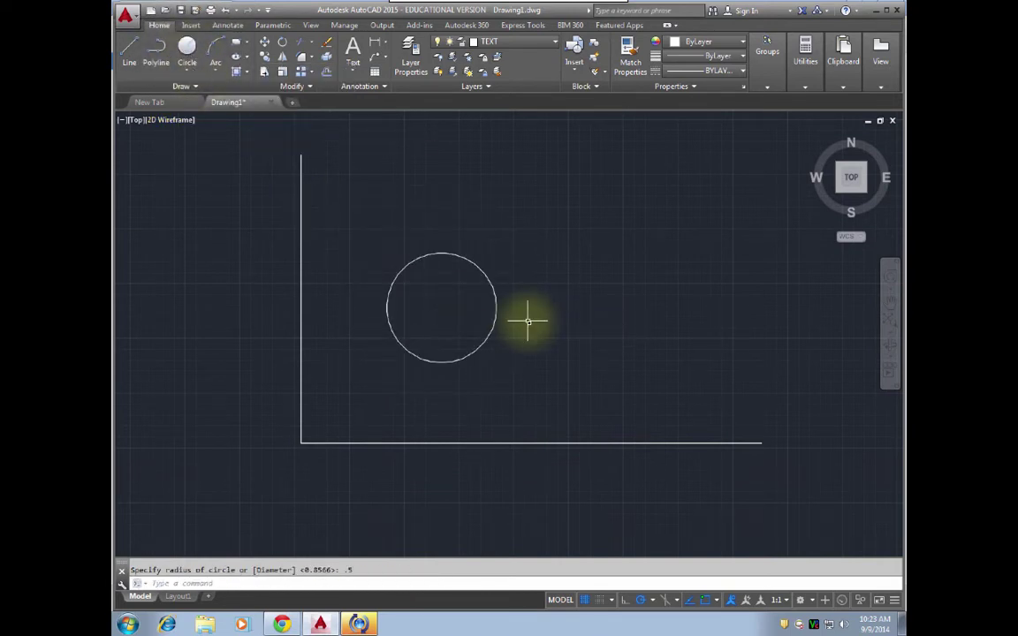
# Step: Move the circle by its left quadrant onto the vertical line so it is tangent to it
pyautogui.click(445, 251)
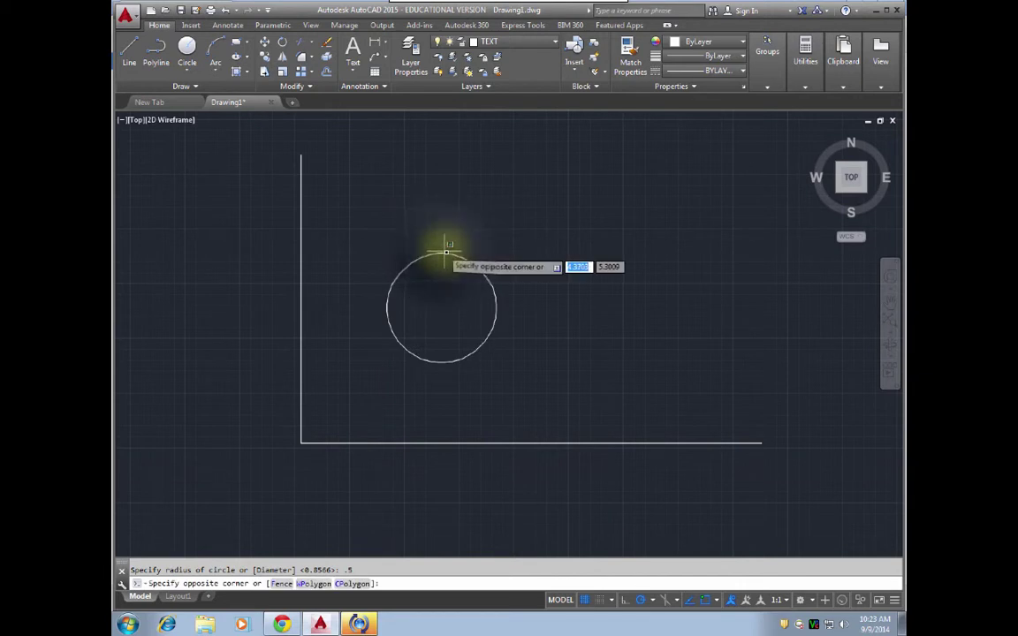
pyautogui.click(442, 255)
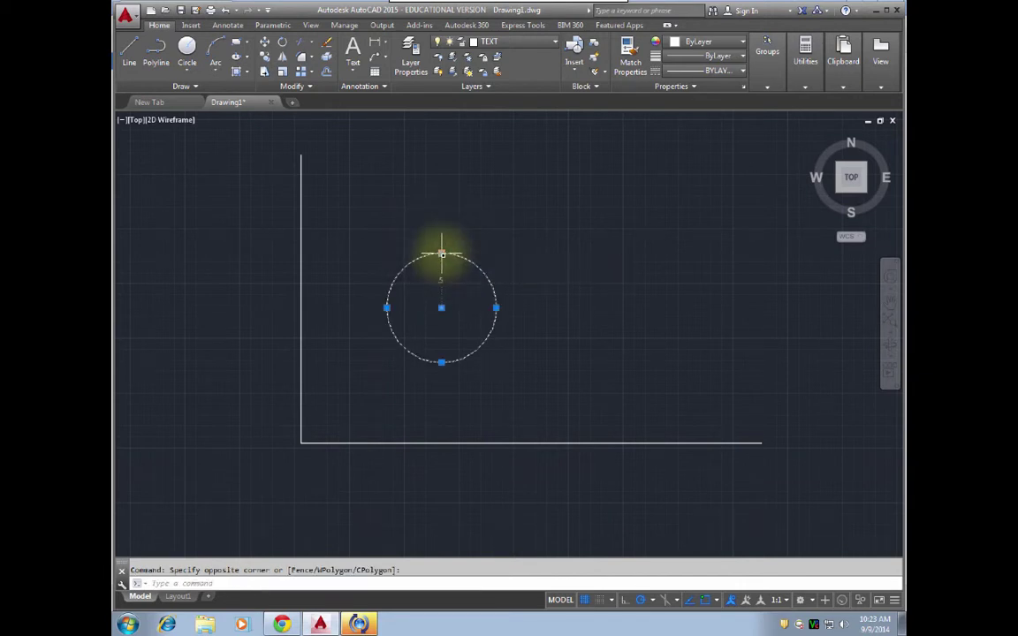
pyautogui.write('m')
pyautogui.press('Return')
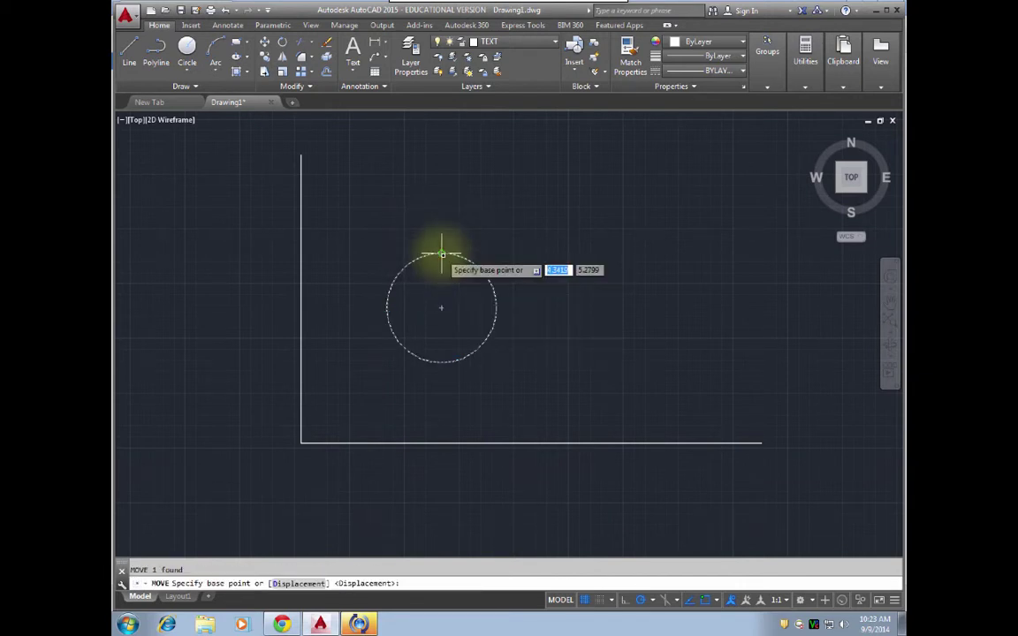
pyautogui.click(385, 308)
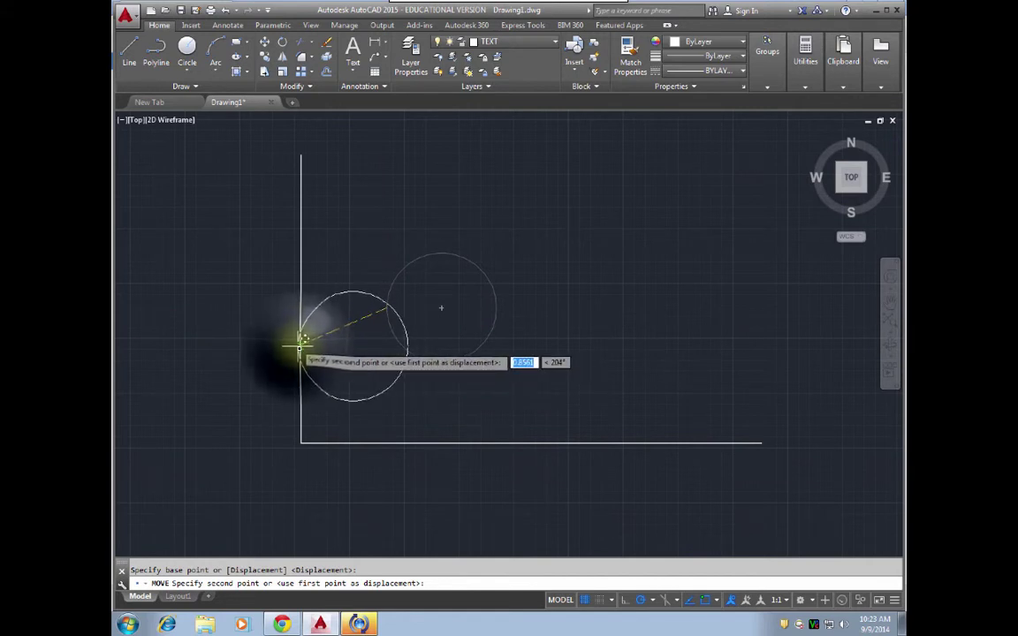
pyautogui.click(301, 340)
# Step: Move the circle straight down by its bottom quadrant onto the horizontal line
pyautogui.click(391, 389)
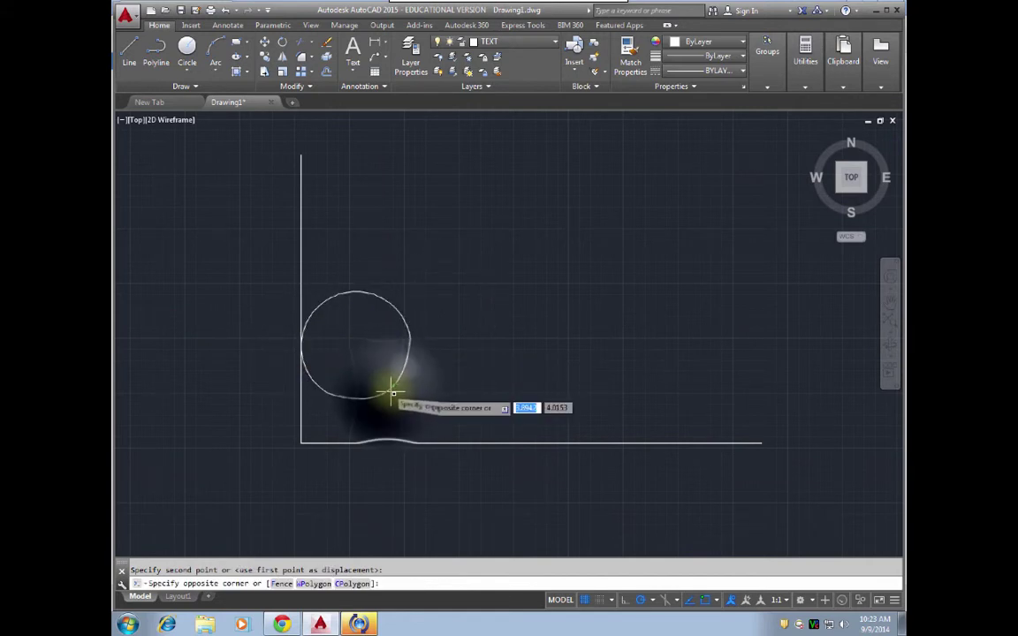
pyautogui.click(387, 391)
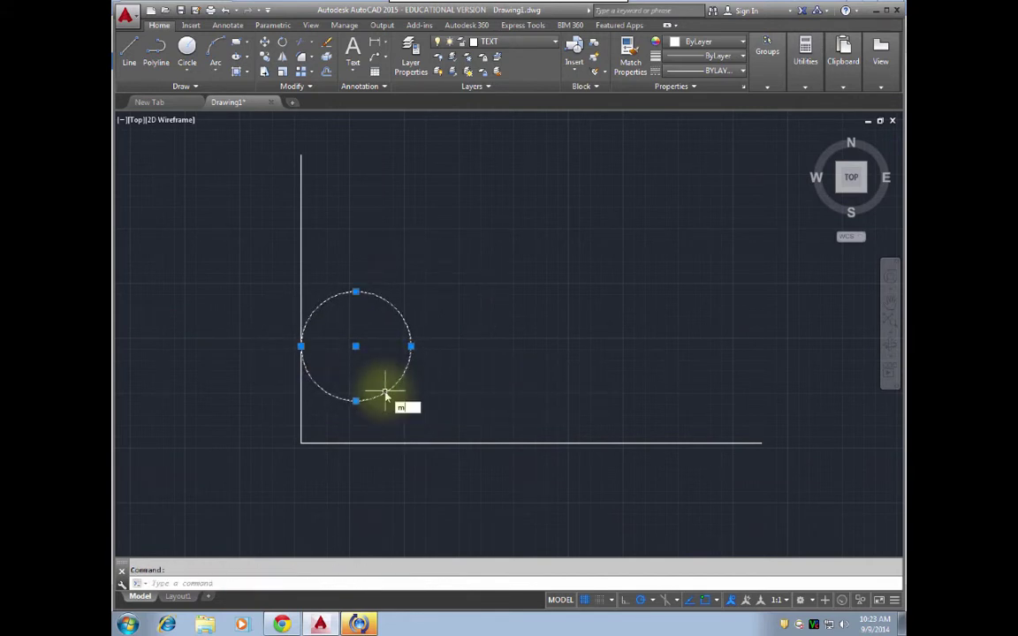
pyautogui.write('m')
pyautogui.press('Return')
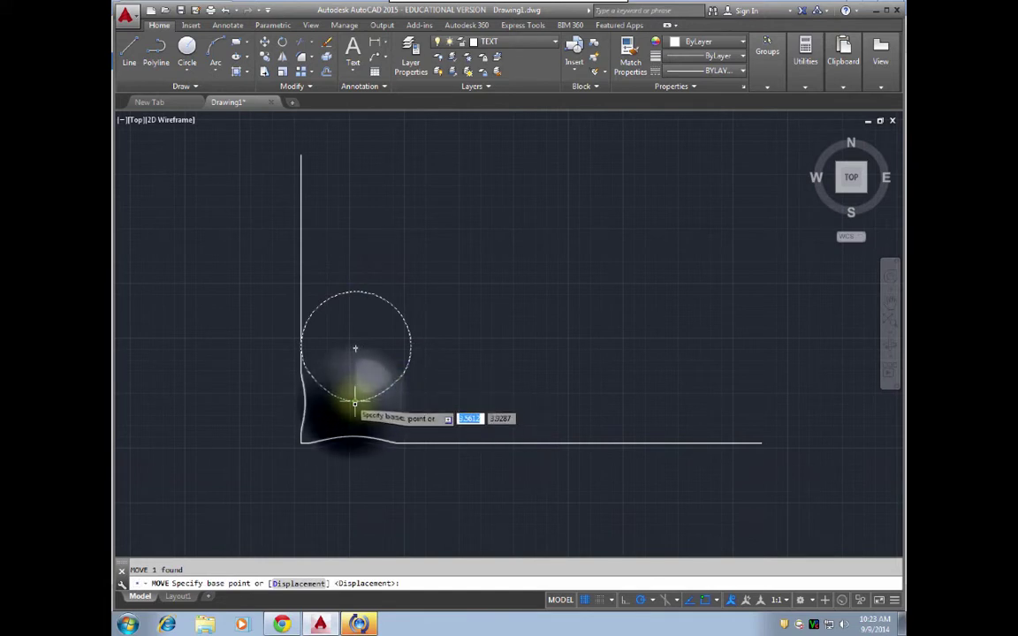
pyautogui.click(356, 400)
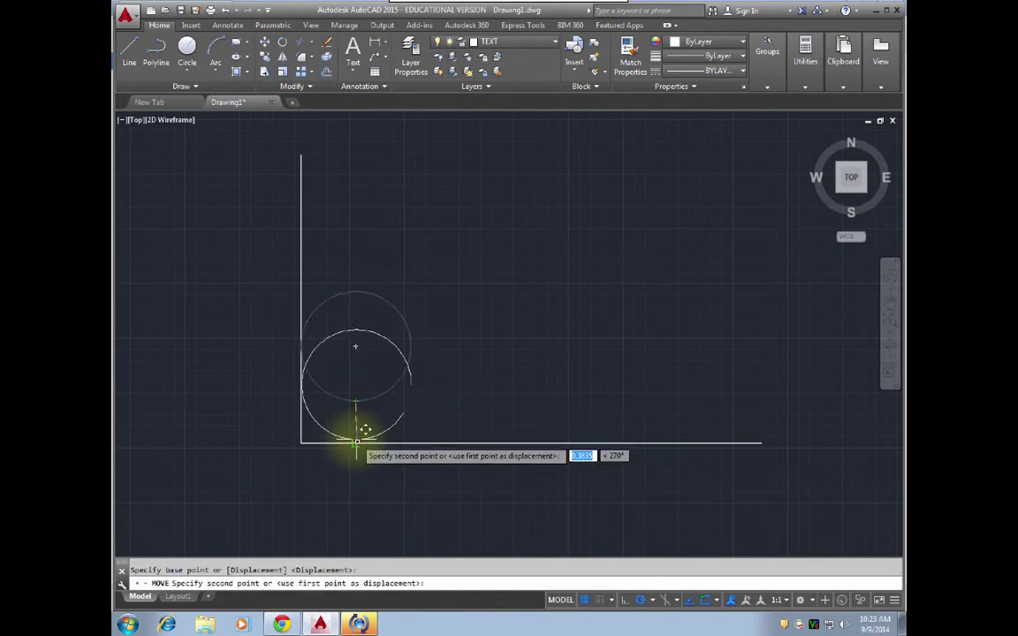
pyautogui.click(355, 444)
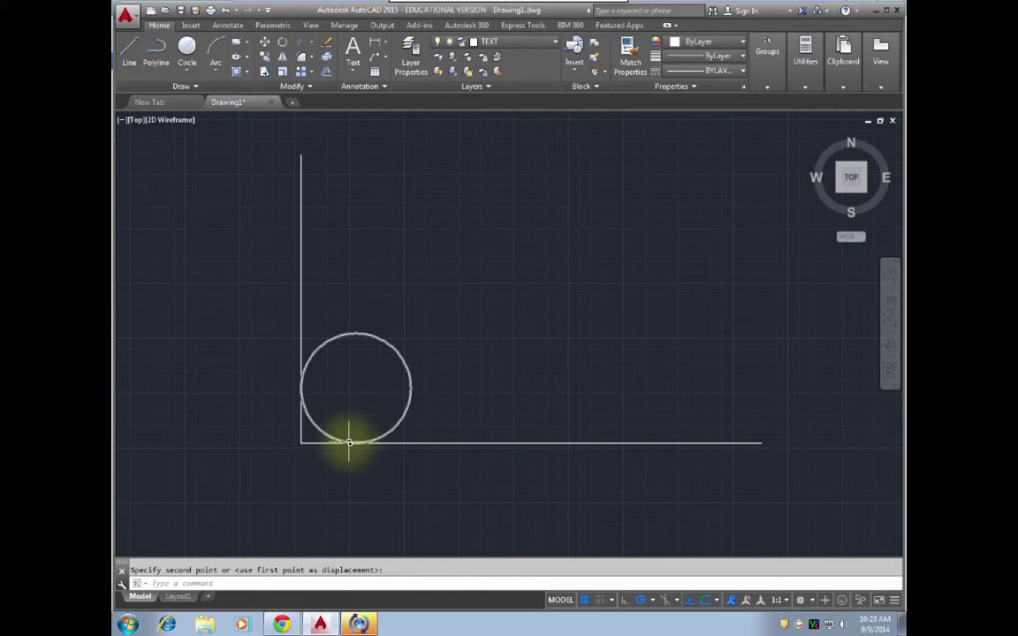
pyautogui.press('Return')
pyautogui.scroll(-2, 308, 433)
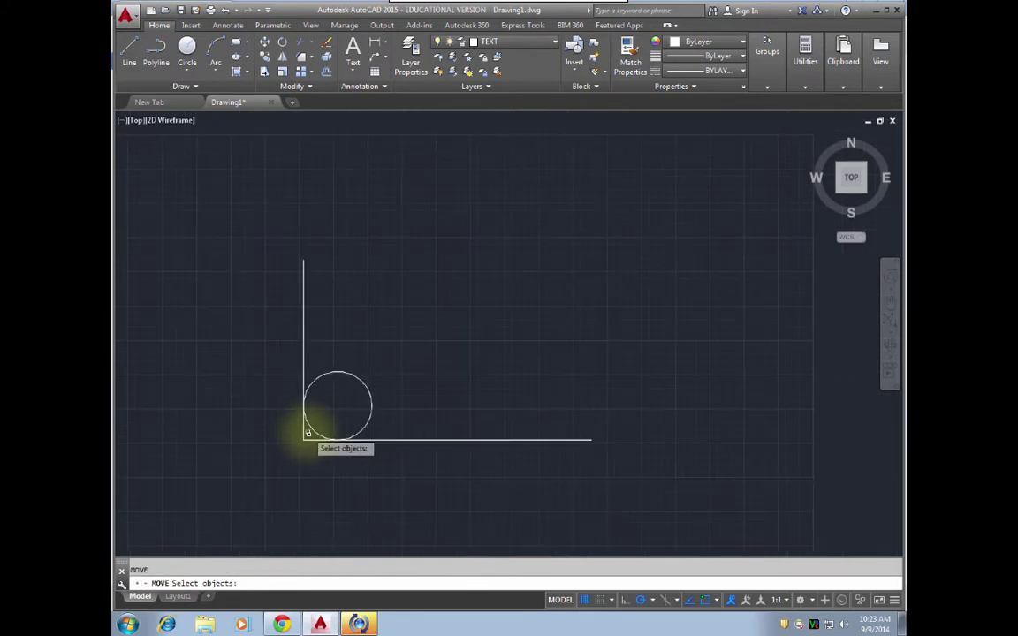
pyautogui.scroll(3, 303, 433)
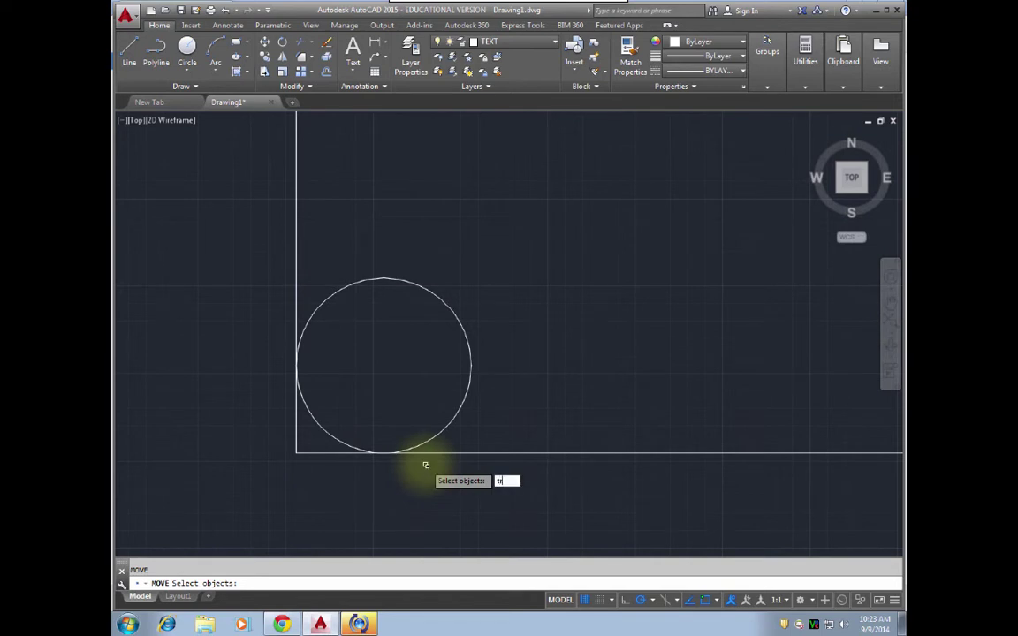
pyautogui.press('Return')
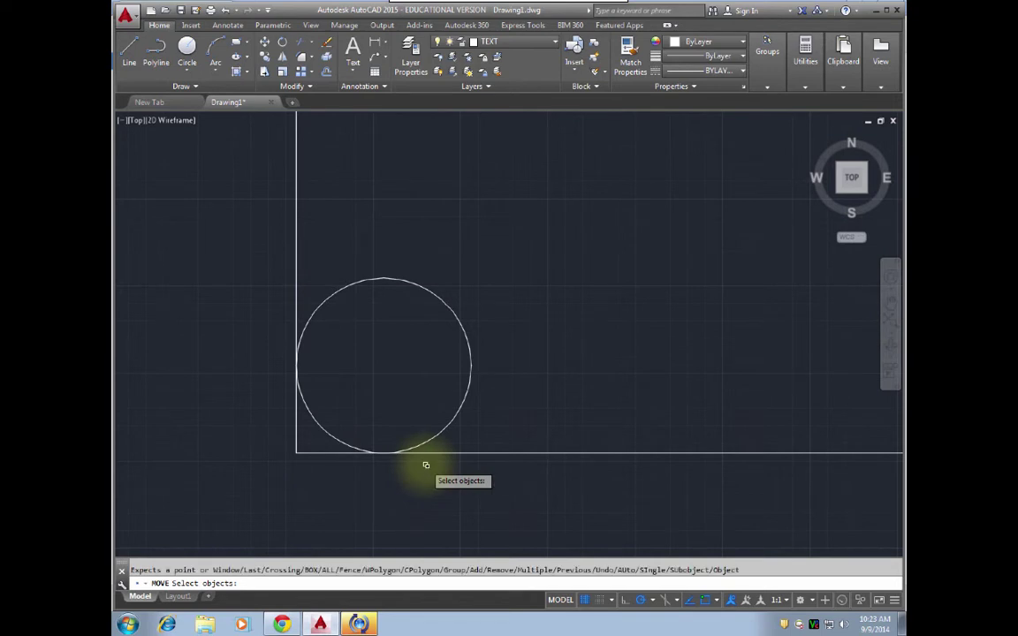
pyautogui.press('Escape')
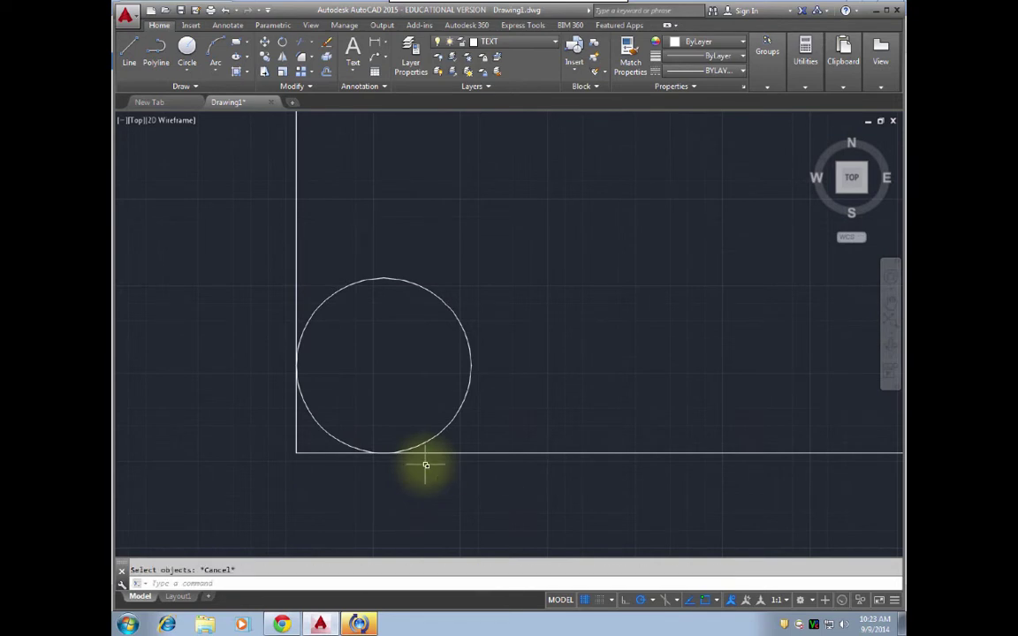
# Step: Trim the square corner ends of both lines and the circle's outer arc, using all objects as cutting edges, to leave a rounded corner
pyautogui.write('trim')
pyautogui.press('Return')
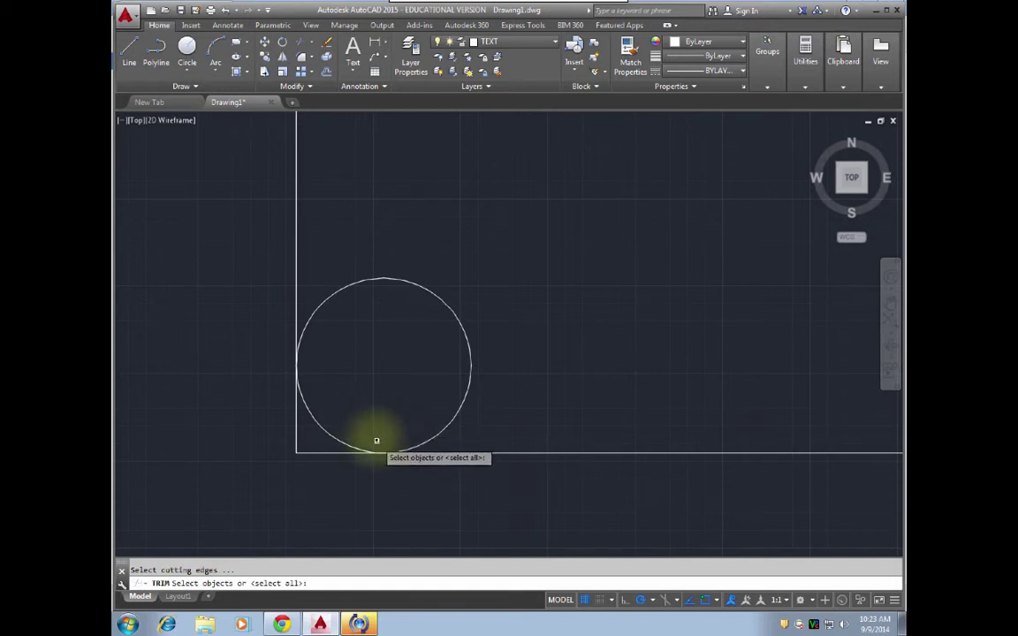
pyautogui.press('Return')
pyautogui.click(294, 431)
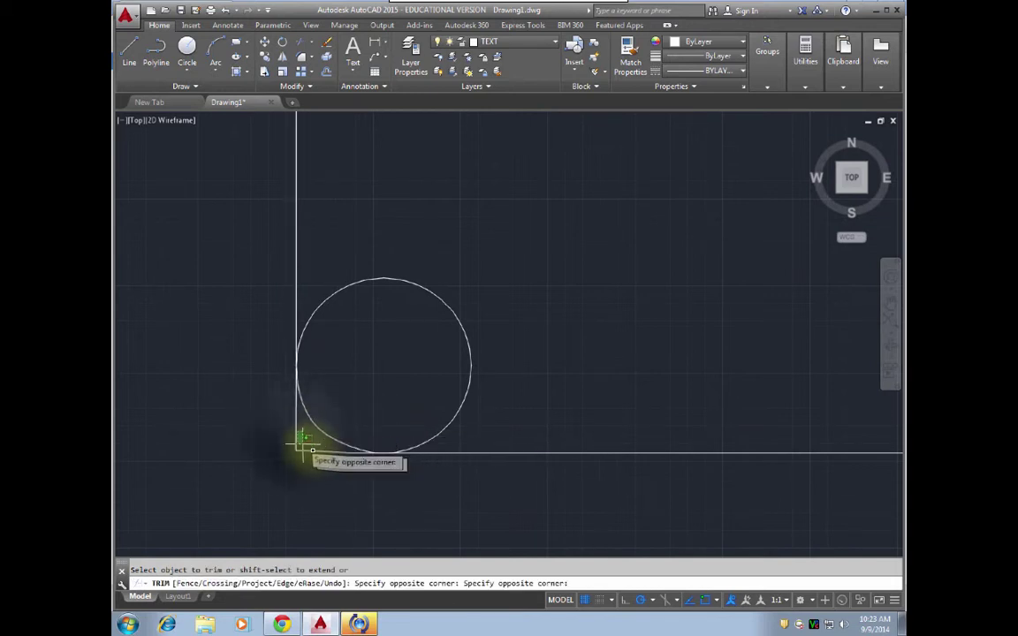
pyautogui.click(297, 437)
pyautogui.click(311, 451)
pyautogui.click(312, 457)
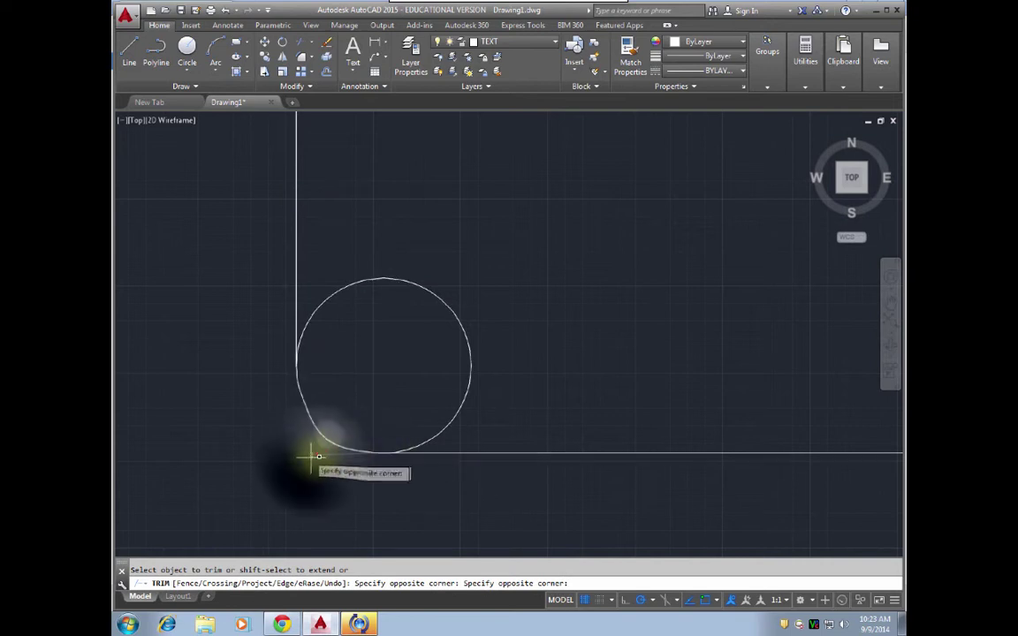
pyautogui.click(454, 416)
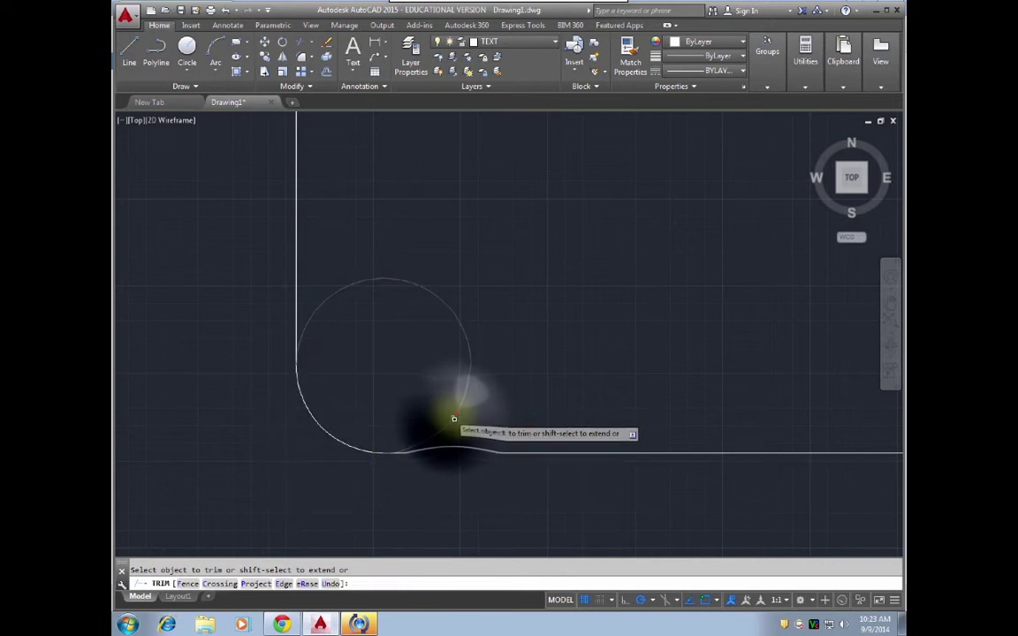
pyautogui.press('Return')
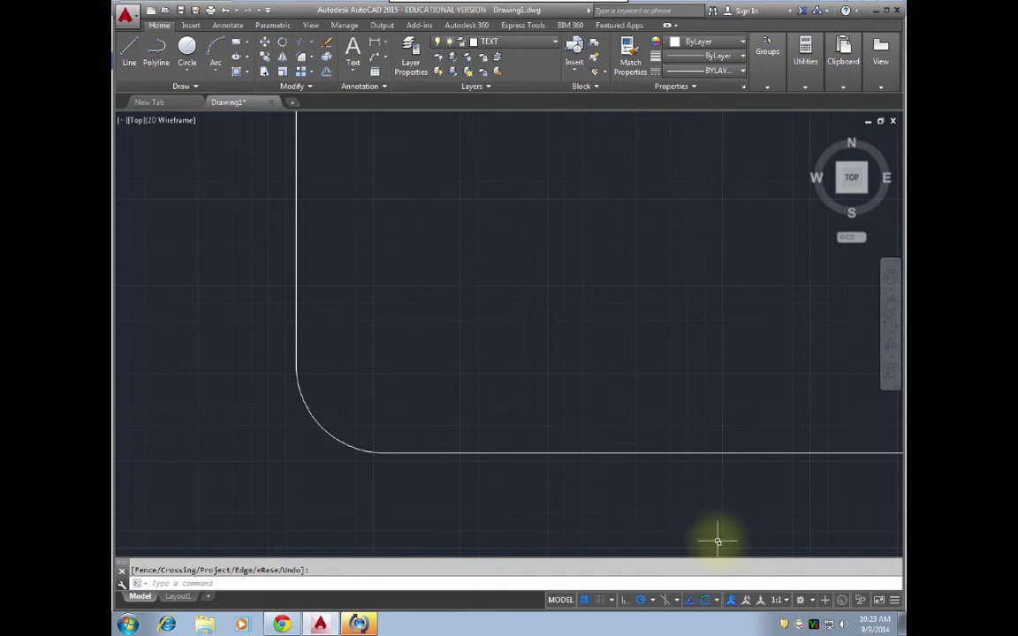
# Step: Draw a second L-shape below the first, with a vertical line about 2.07 long and a longer horizontal line running right from its lower end
pyautogui.scroll(3, 598, 449)
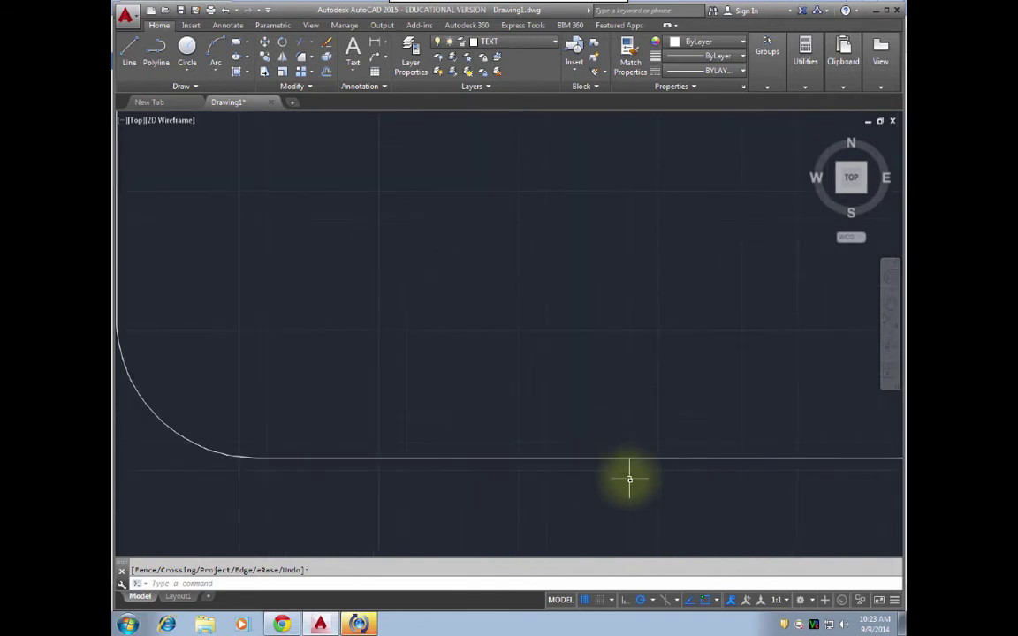
pyautogui.scroll(-3, 630, 480)
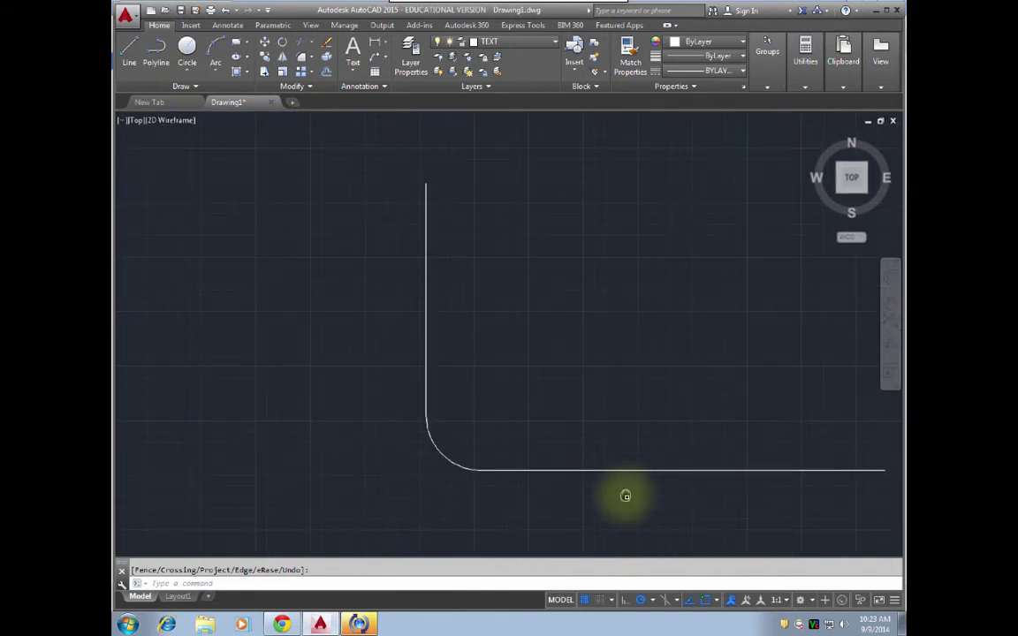
pyautogui.moveTo(625, 496)
pyautogui.mouseDown(button='middle')
pyautogui.moveTo(516, 375)
pyautogui.moveTo(530, 360)
pyautogui.moveTo(484, 262)
pyautogui.moveTo(466, 268)
pyautogui.mouseUp(button='middle')
pyautogui.click(131, 54)
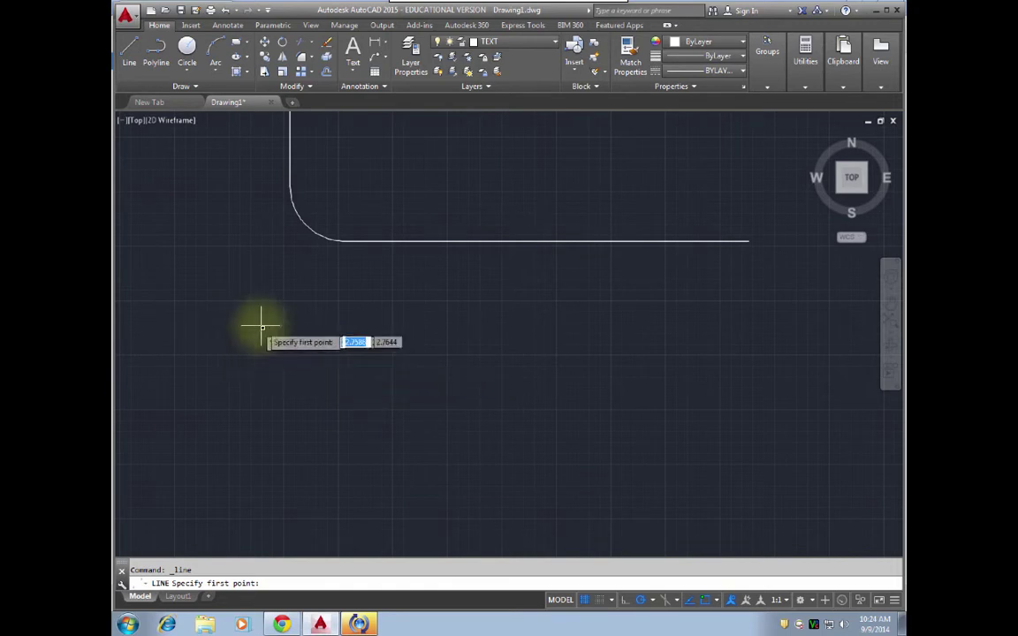
pyautogui.click(295, 294)
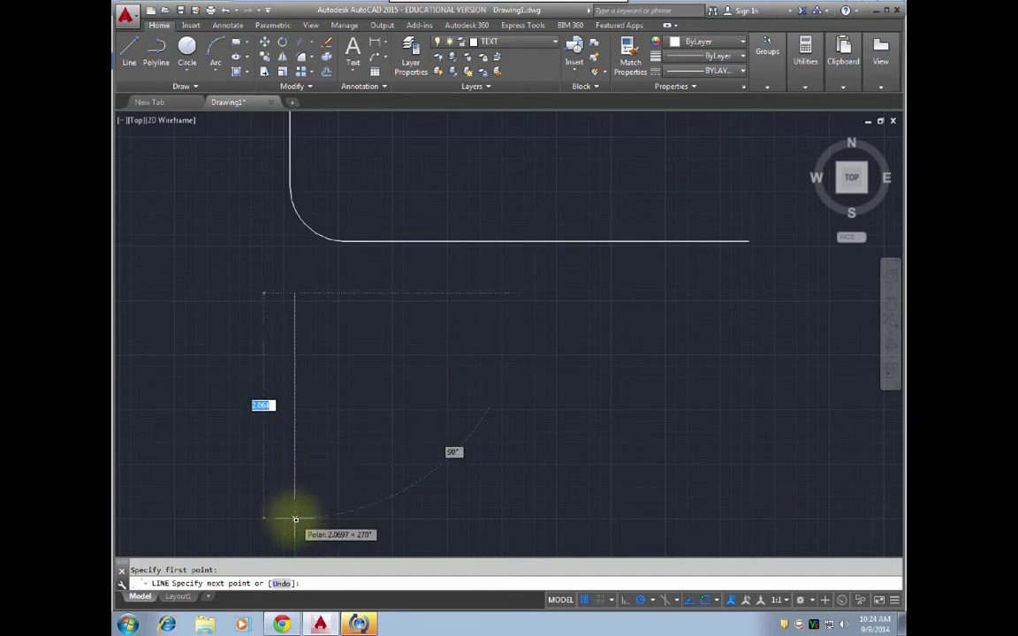
pyautogui.click(296, 519)
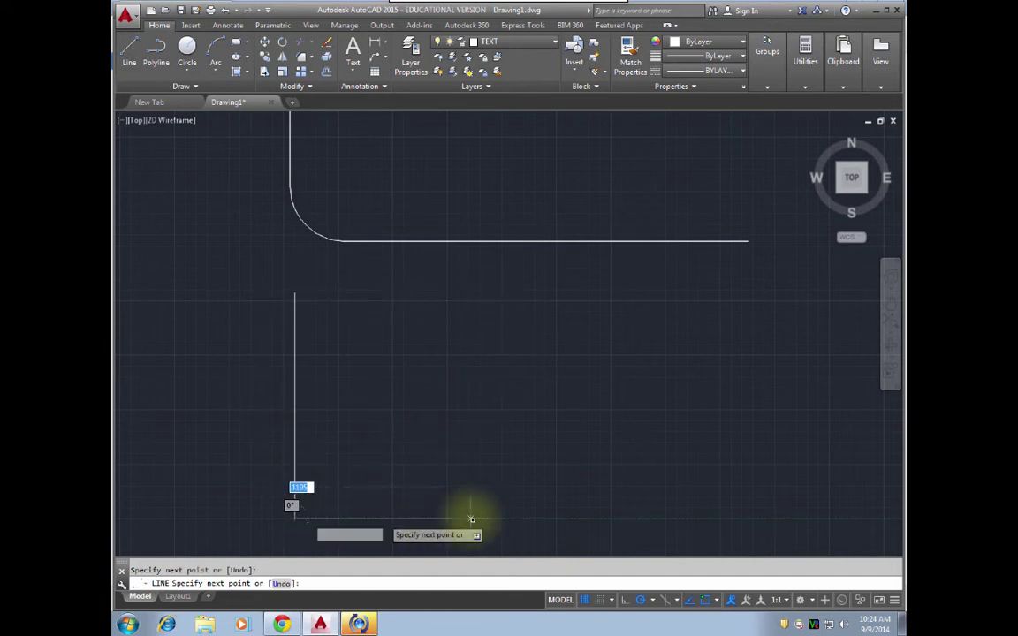
pyautogui.click(725, 519)
pyautogui.press('Return')
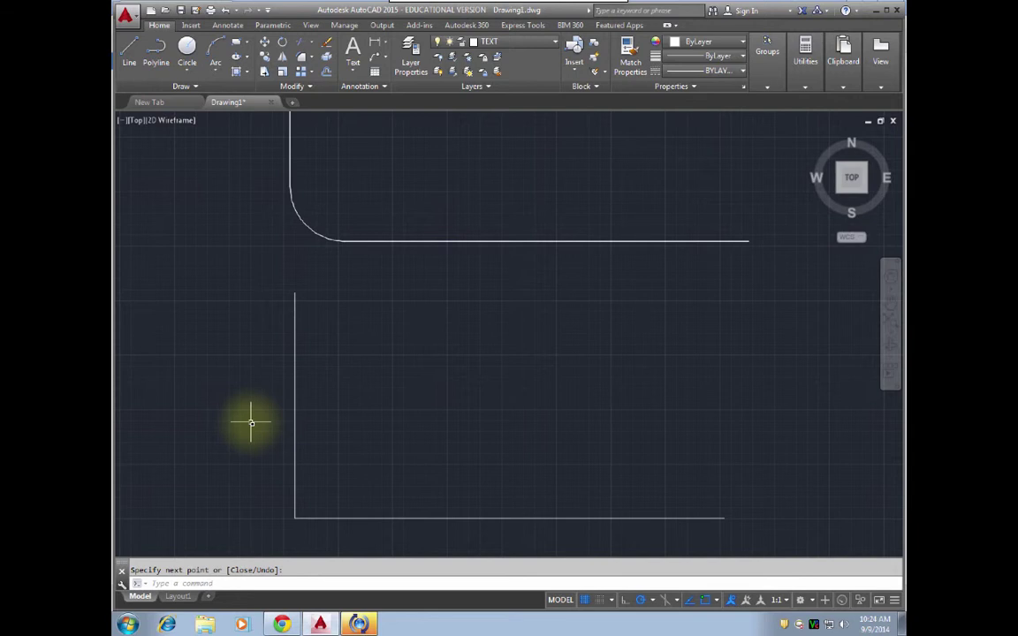
# Step: Fillet the corner between the second L-shape's vertical and horizontal lines with a radius of 0.5
pyautogui.write('FI')
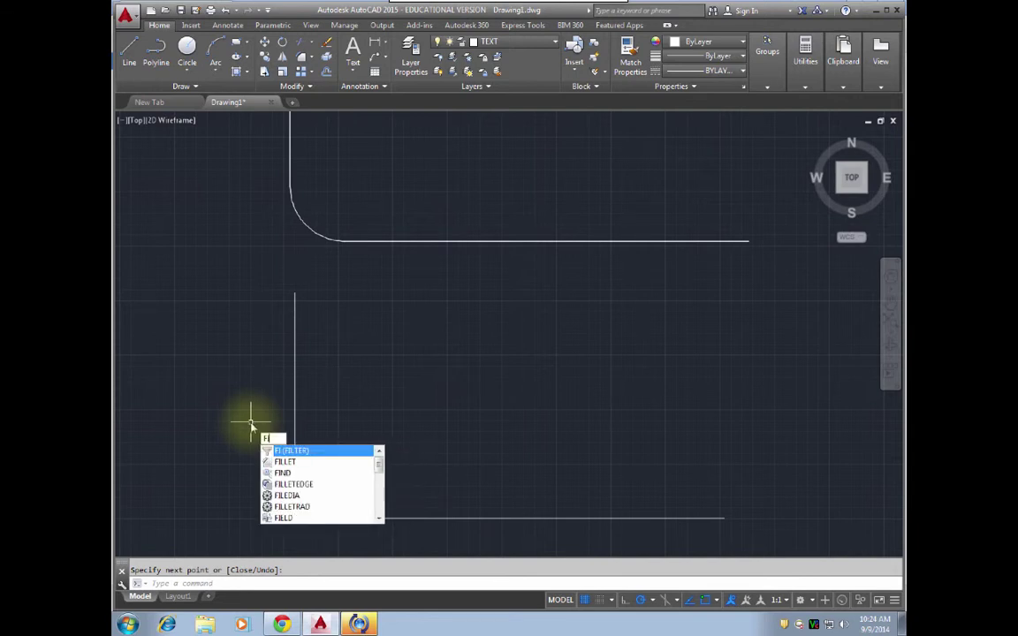
pyautogui.write('LLET')
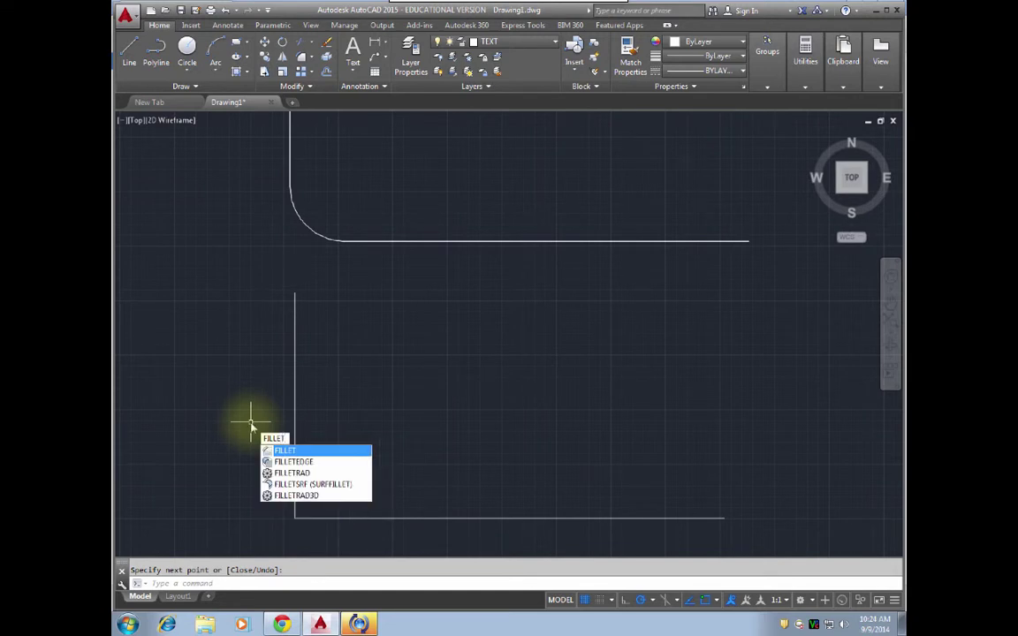
pyautogui.press('Return')
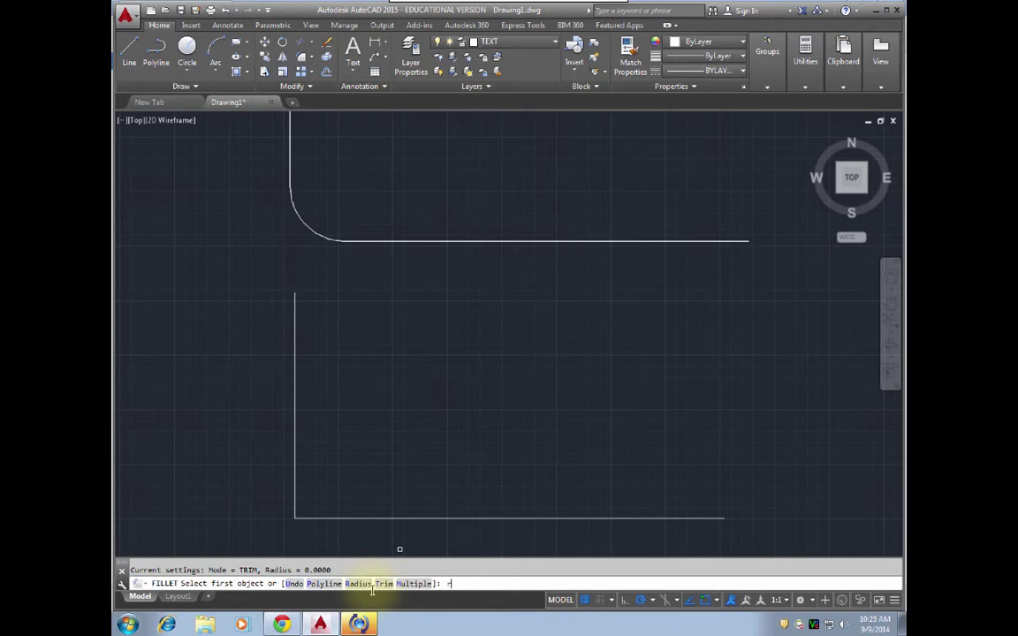
pyautogui.press('Return')
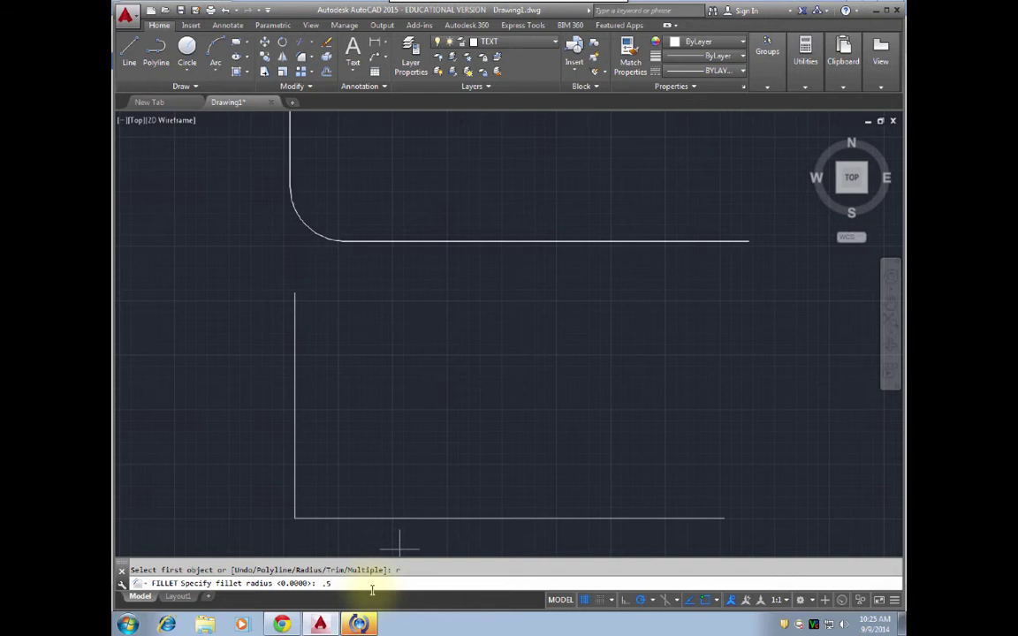
pyautogui.press('Return')
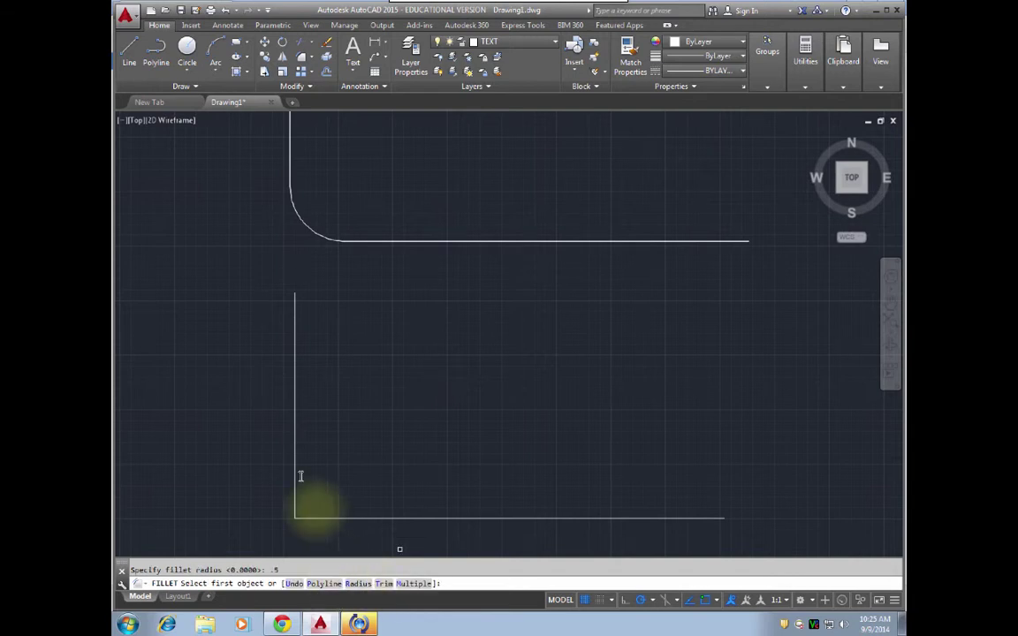
pyautogui.click(297, 439)
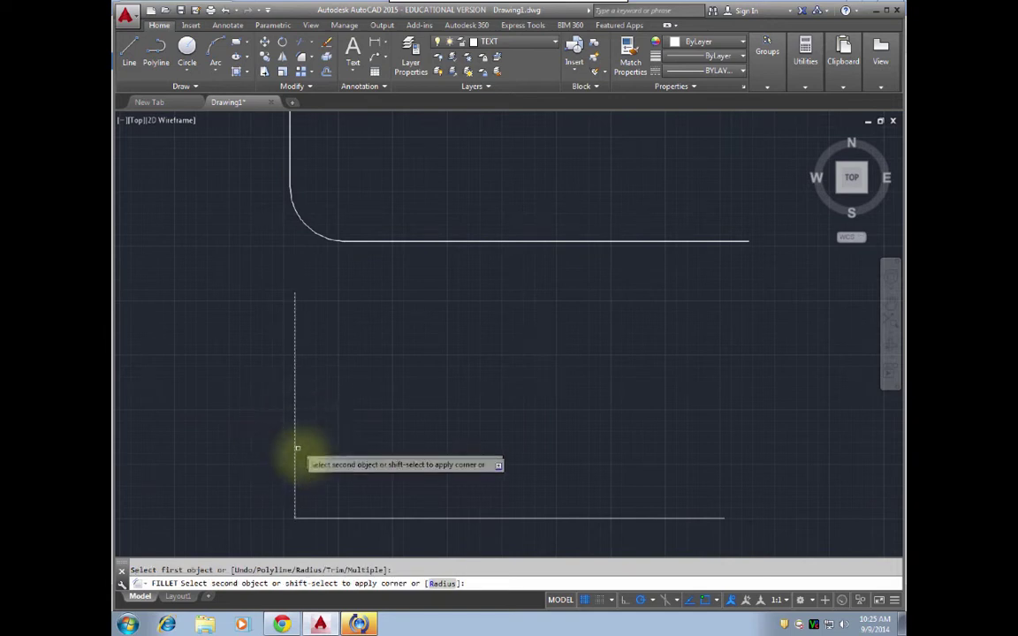
pyautogui.click(360, 519)
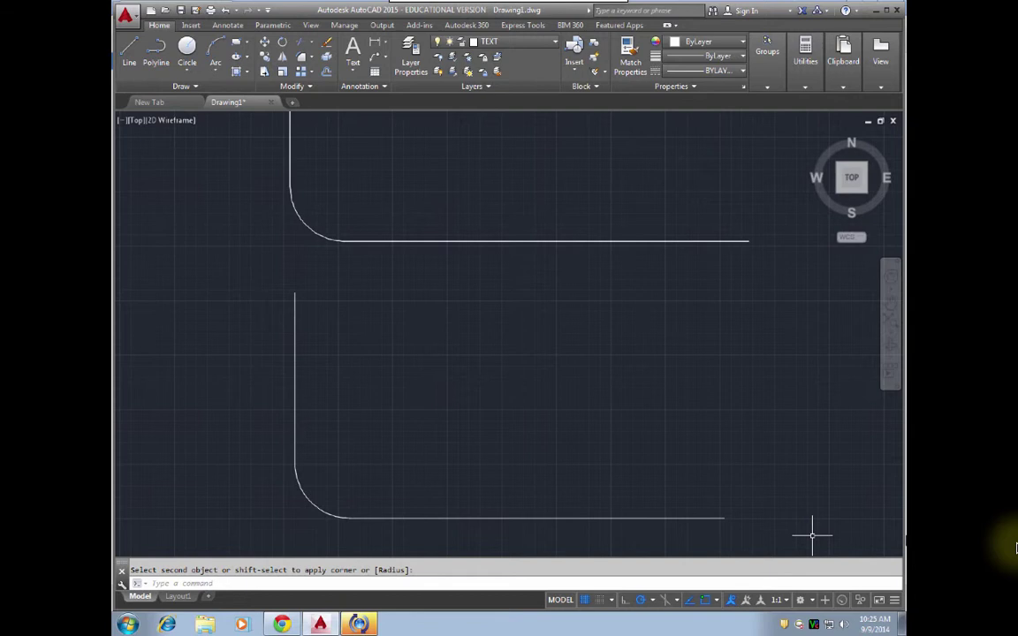
pyautogui.click(646, 405)
pyautogui.click(529, 414)
pyautogui.moveTo(562, 406)
pyautogui.mouseDown(button='middle')
pyautogui.moveTo(405, 430)
pyautogui.moveTo(278, 413)
pyautogui.mouseUp(button='middle')
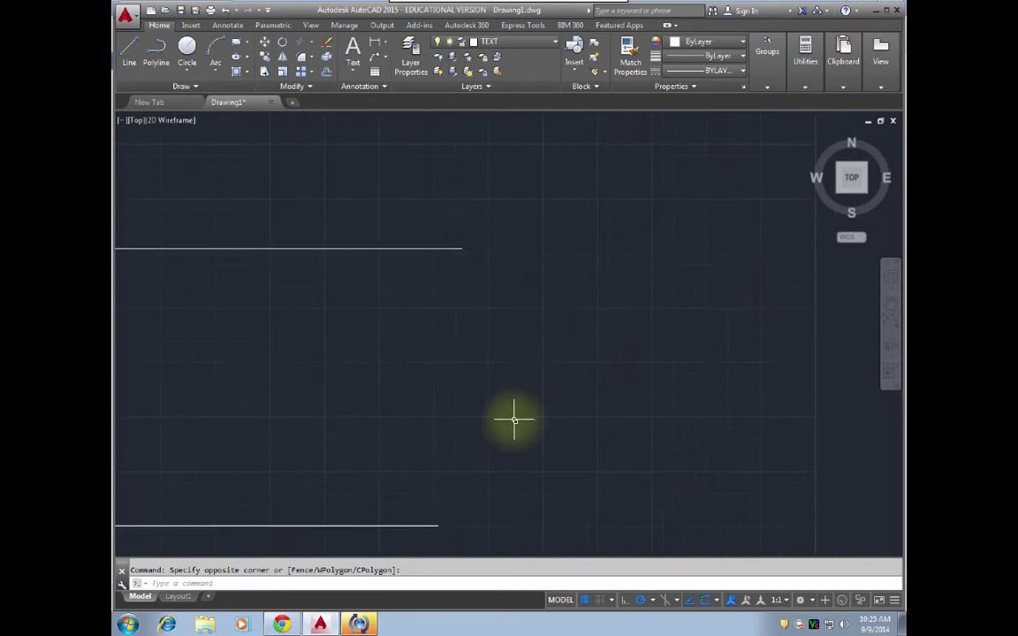
pyautogui.moveTo(539, 427); pyautogui.dragTo(446, 353, button='middle')
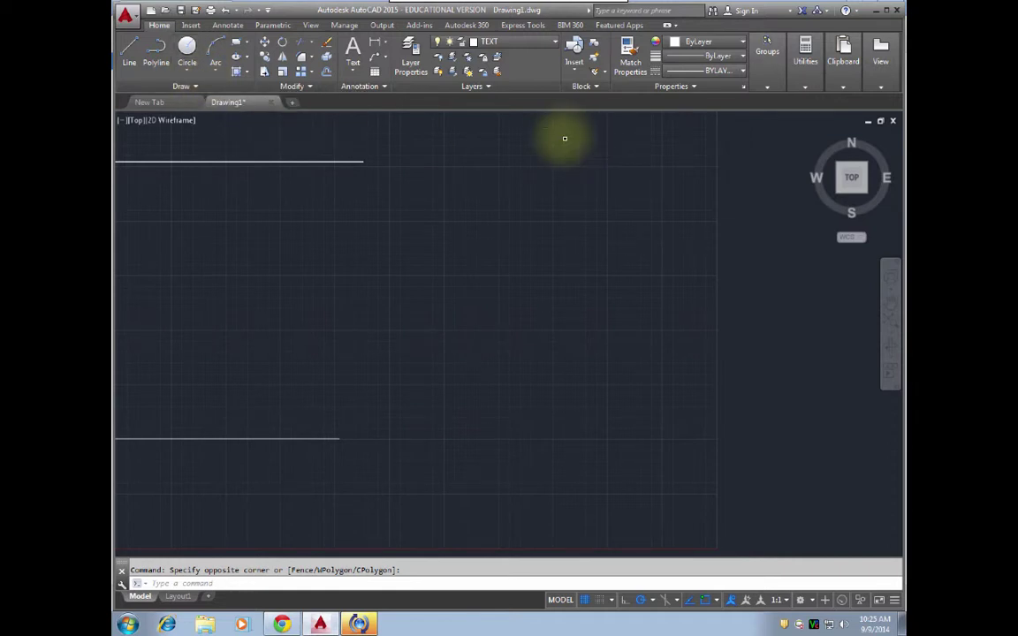
# Step: Draw a rectangle to the right of the two L-shapes, in the height range between their horizontal lines
pyautogui.press('Return')
pyautogui.click(373, 382)
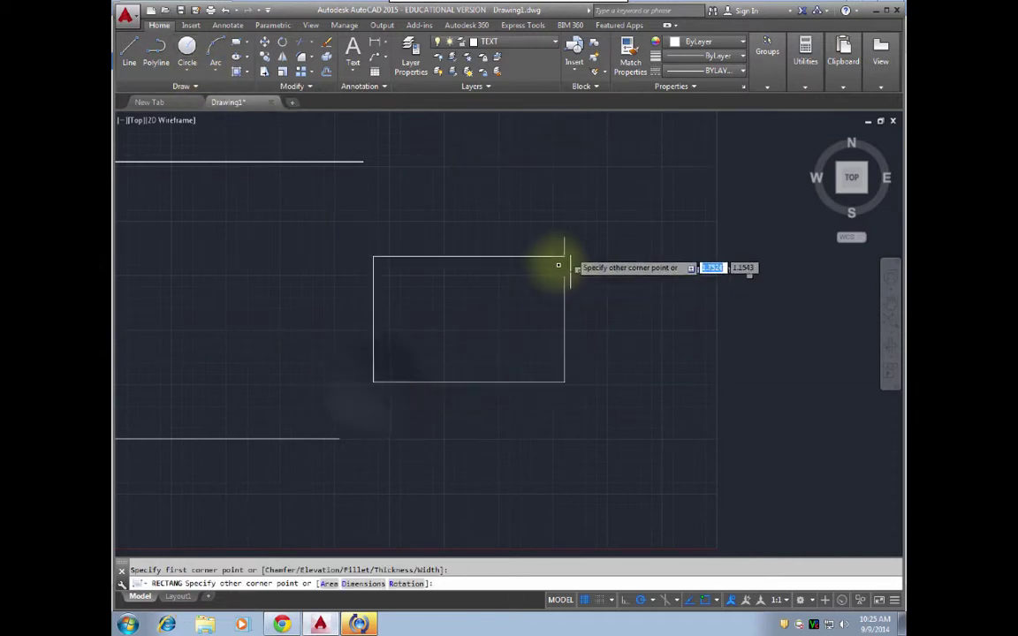
pyautogui.click(687, 220)
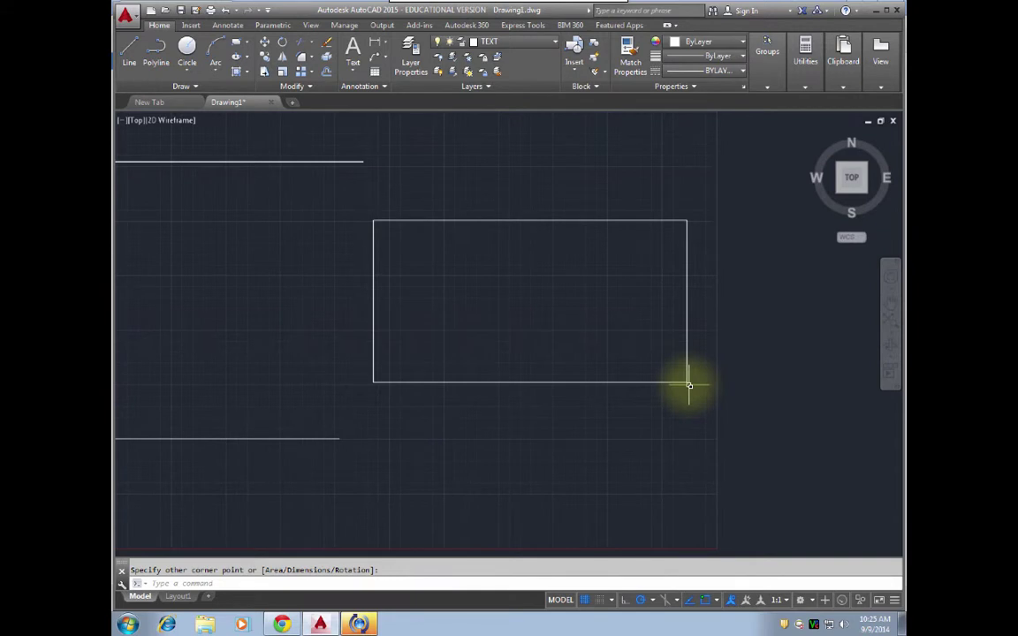
# Step: Fillet all corners of the rectangle at once with the Polyline option, keeping the 0.5 radius
pyautogui.write('re')
pyautogui.press('BackSpace')
pyautogui.press('BackSpace')
pyautogui.write('te')
pyautogui.press('BackSpace')
pyautogui.press('Return')
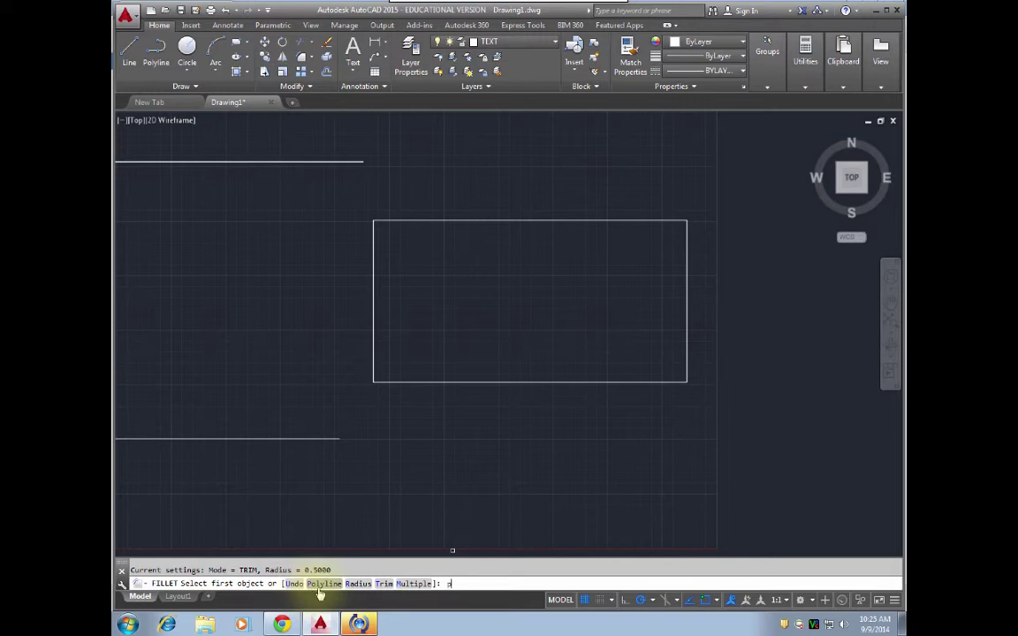
pyautogui.press('Return')
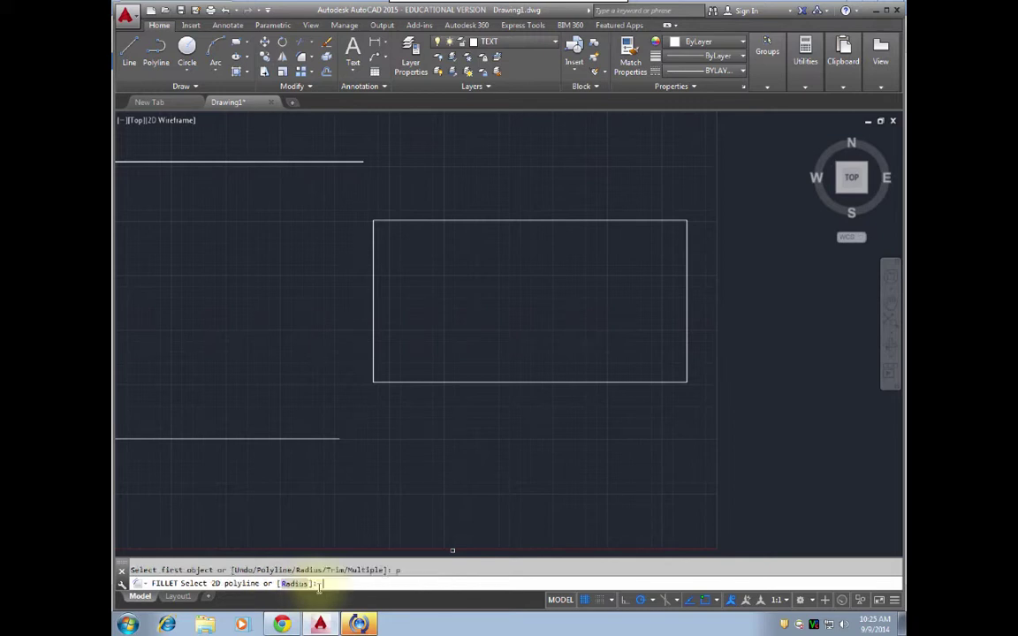
pyautogui.click(473, 384)
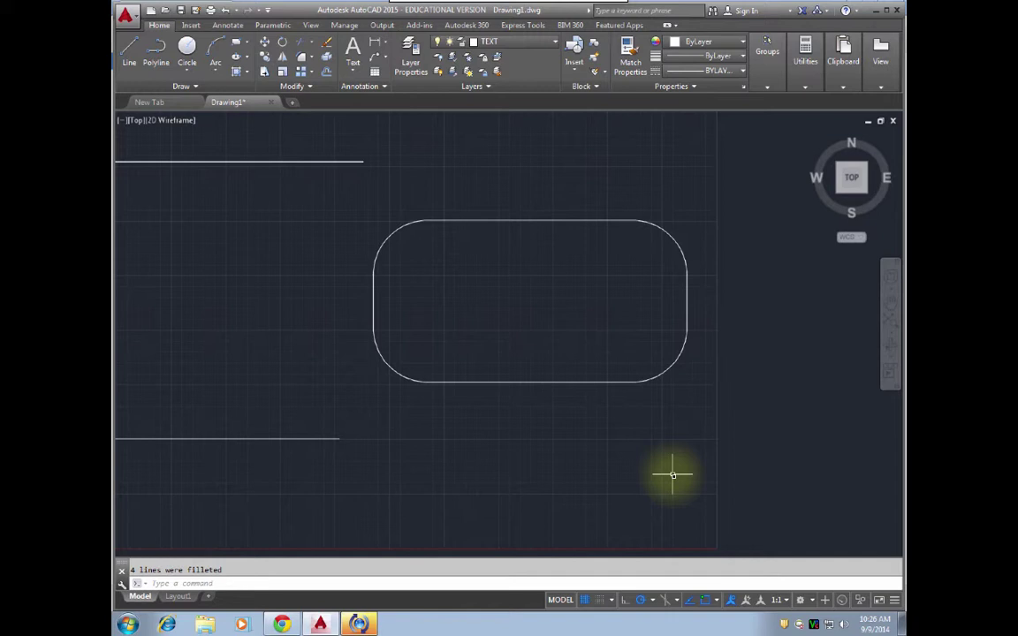
# Step: Draw a second, larger rectangle below the rounded one, extending beneath the drawing's lower grid edge
pyautogui.scroll(2, 573, 460)
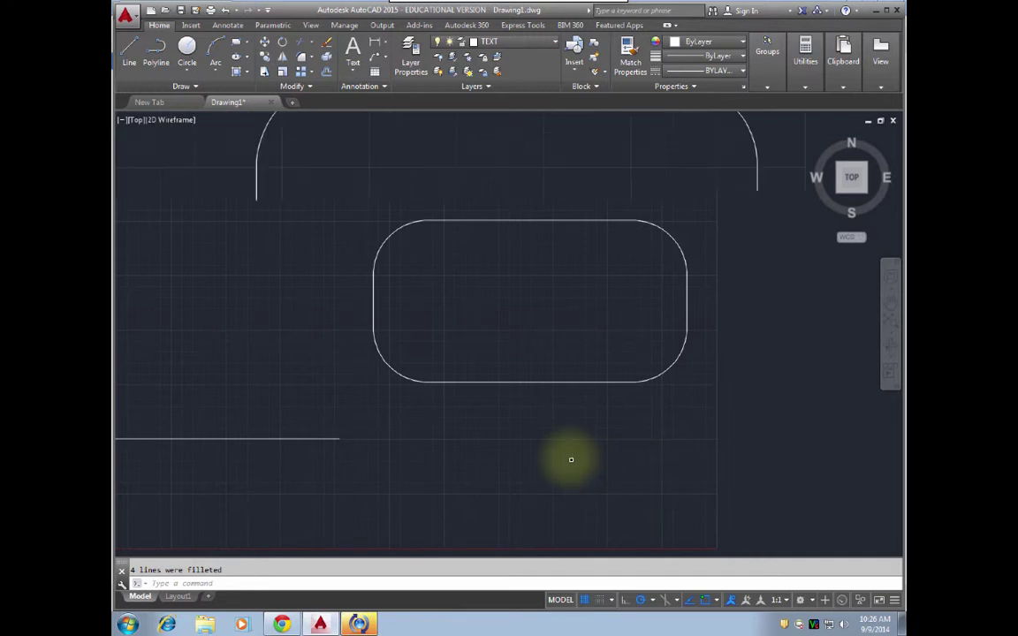
pyautogui.scroll(-2, 570, 457)
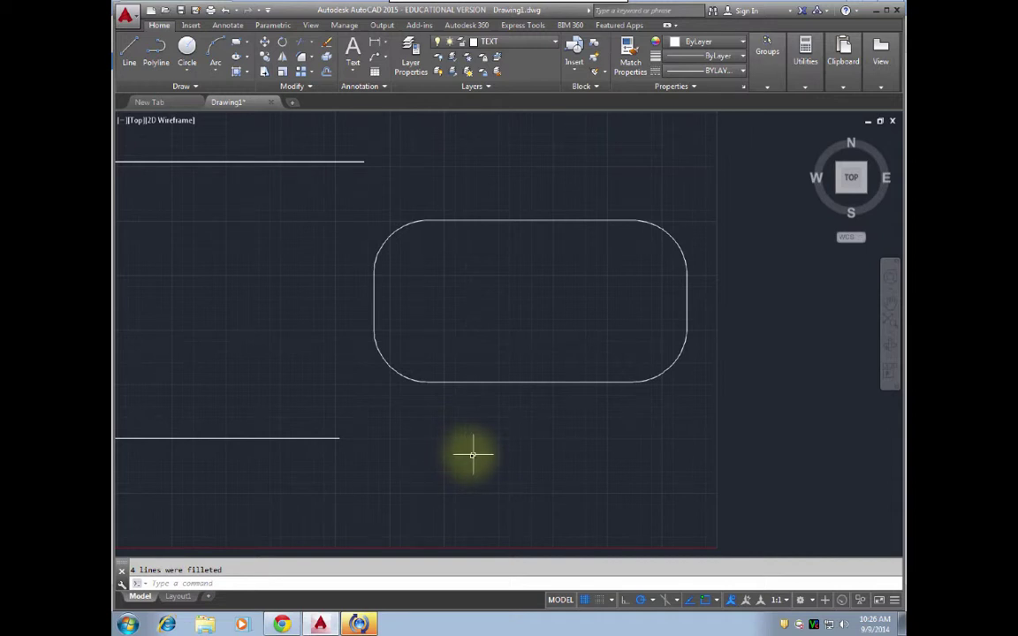
pyautogui.moveTo(473, 456); pyautogui.dragTo(483, 176, button='middle')
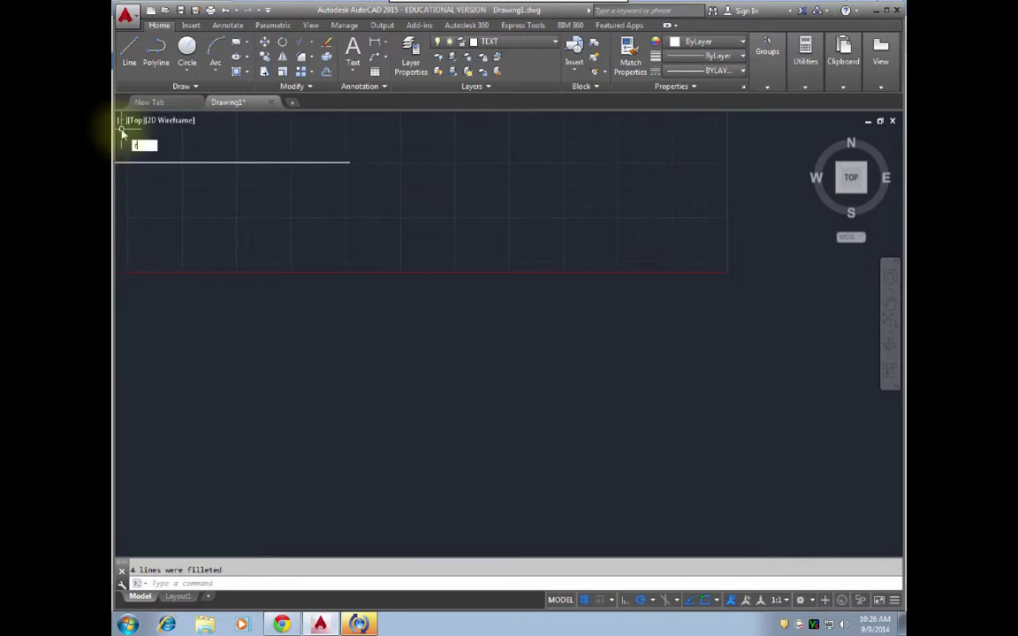
pyautogui.press('Return')
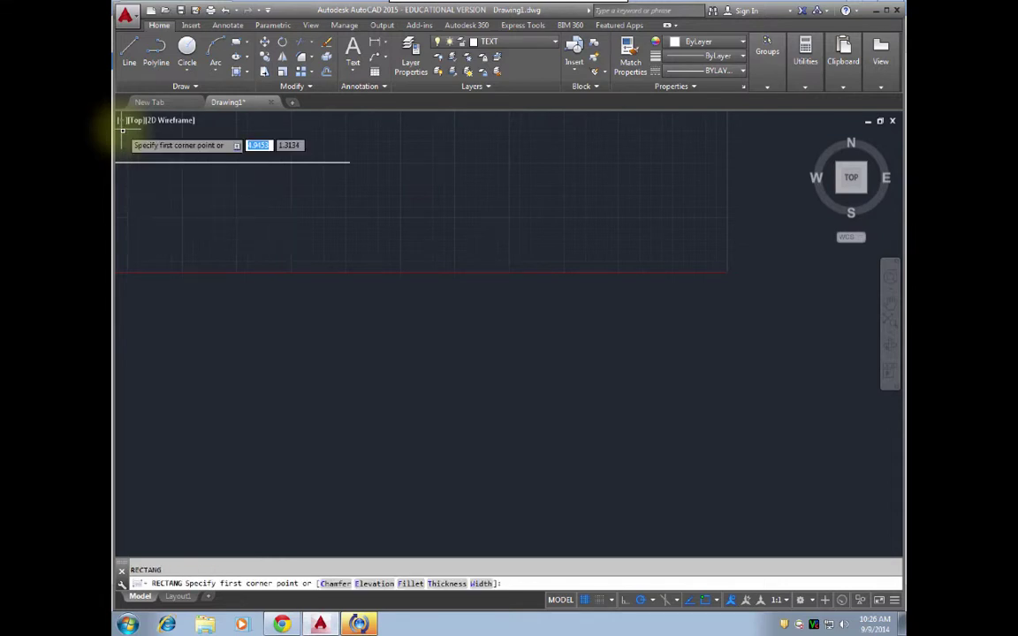
pyautogui.click(309, 473)
pyautogui.click(647, 257)
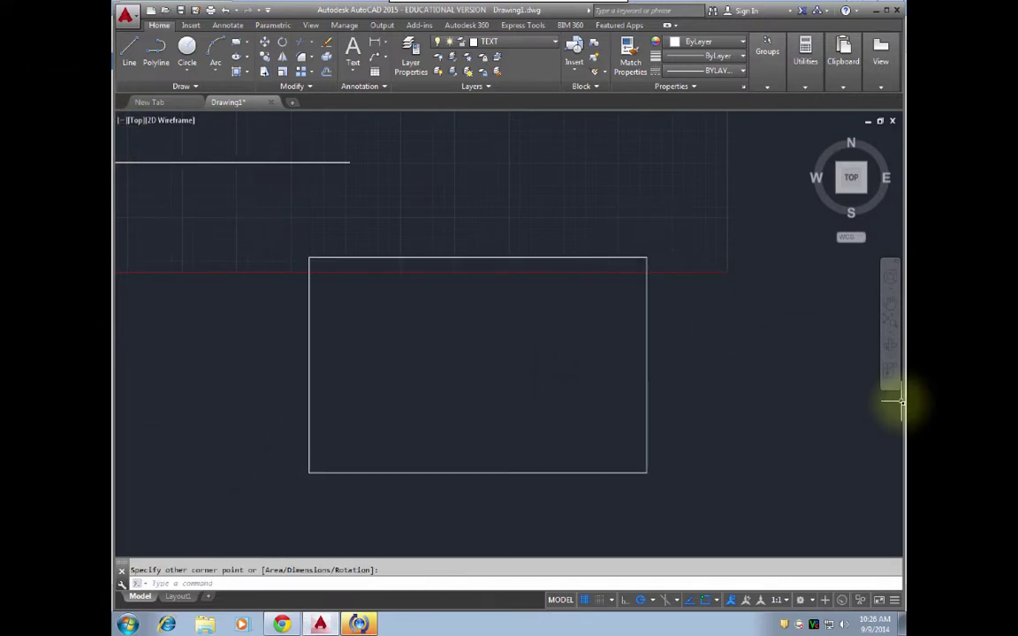
# Step: Fillet all corners of the second rectangle at once with the Polyline option and a radius of 0.25
pyautogui.write('f')
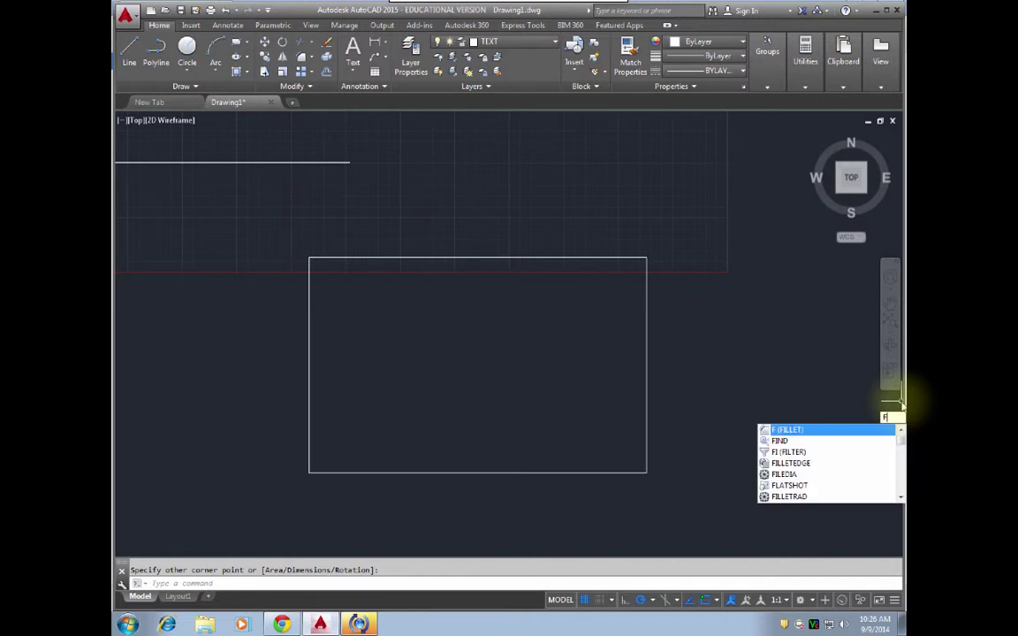
pyautogui.press('Return')
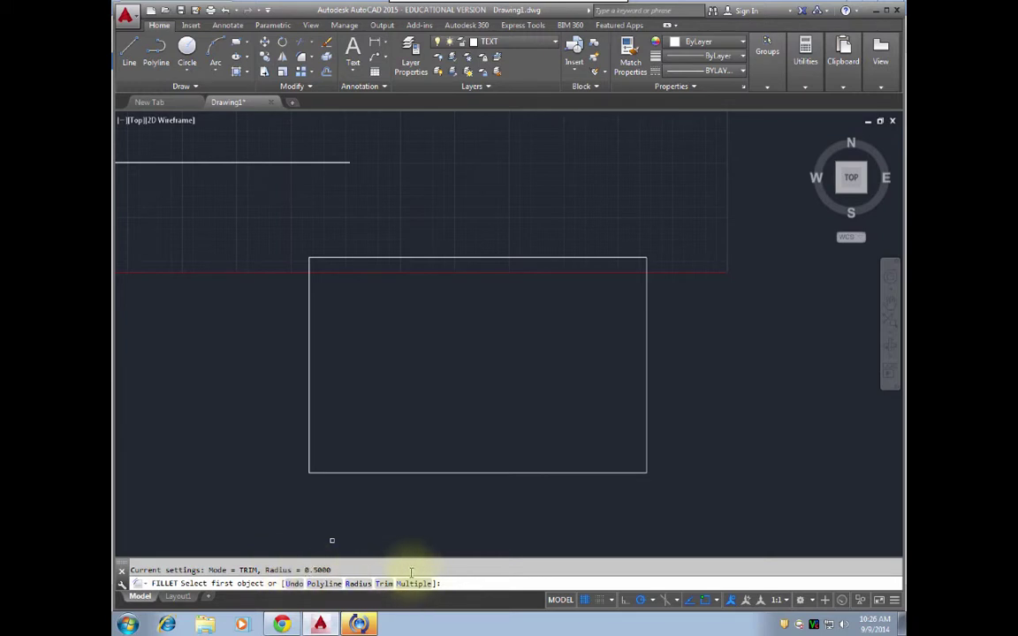
pyautogui.press('Return')
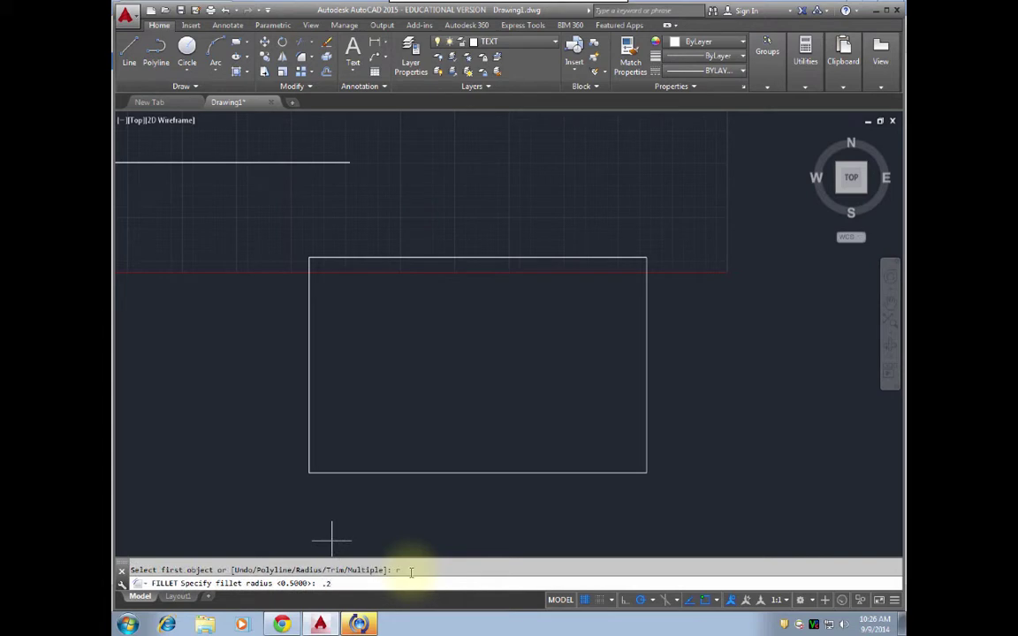
pyautogui.write('.25')
pyautogui.press('Return')
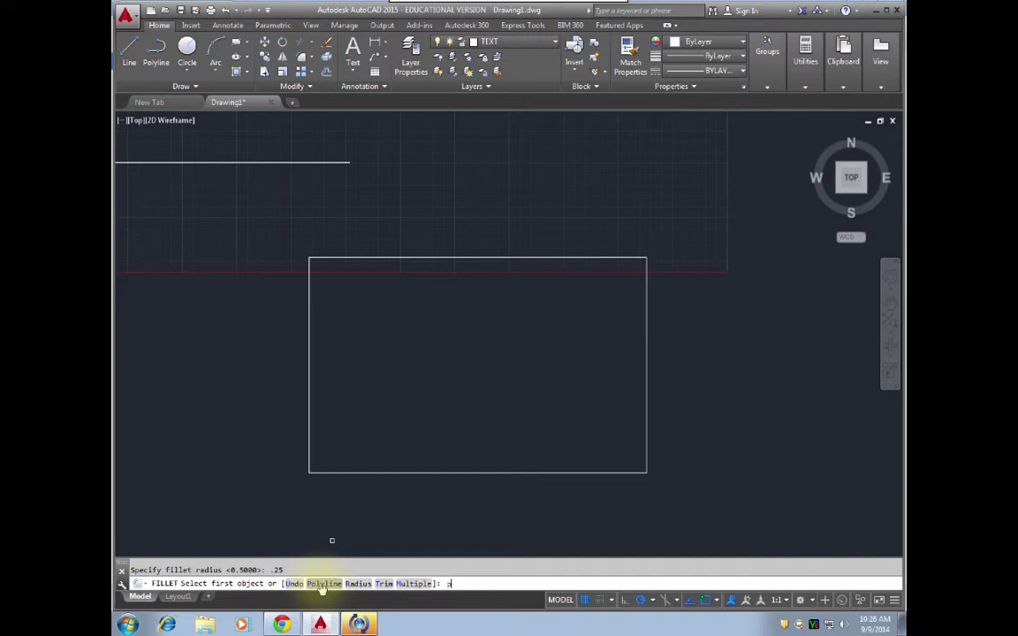
pyautogui.write('p')
pyautogui.press('Return')
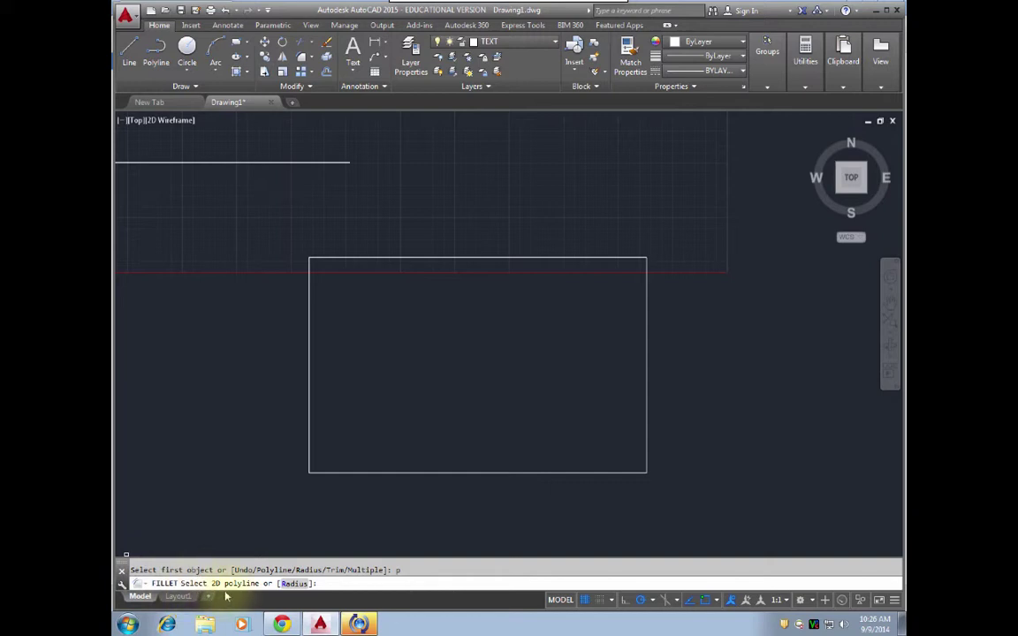
pyautogui.click(478, 475)
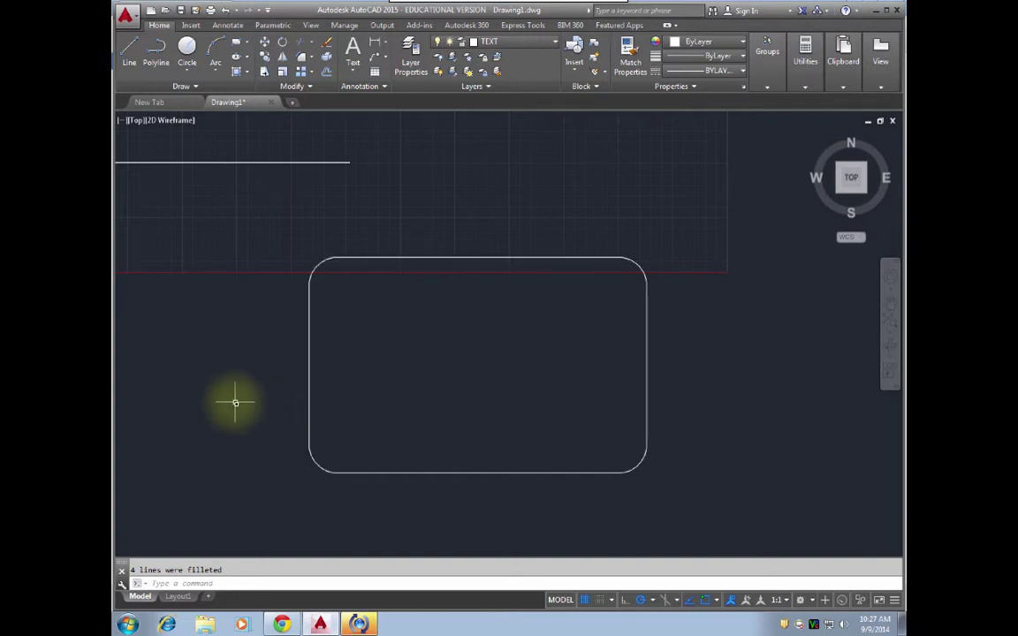
# Step: Erase all objects in the drawing, including both L-shapes and both rounded rectangles
pyautogui.moveTo(230, 414)
pyautogui.mouseDown(button='middle')
pyautogui.moveTo(547, 419)
pyautogui.moveTo(433, 410)
pyautogui.mouseUp(button='middle')
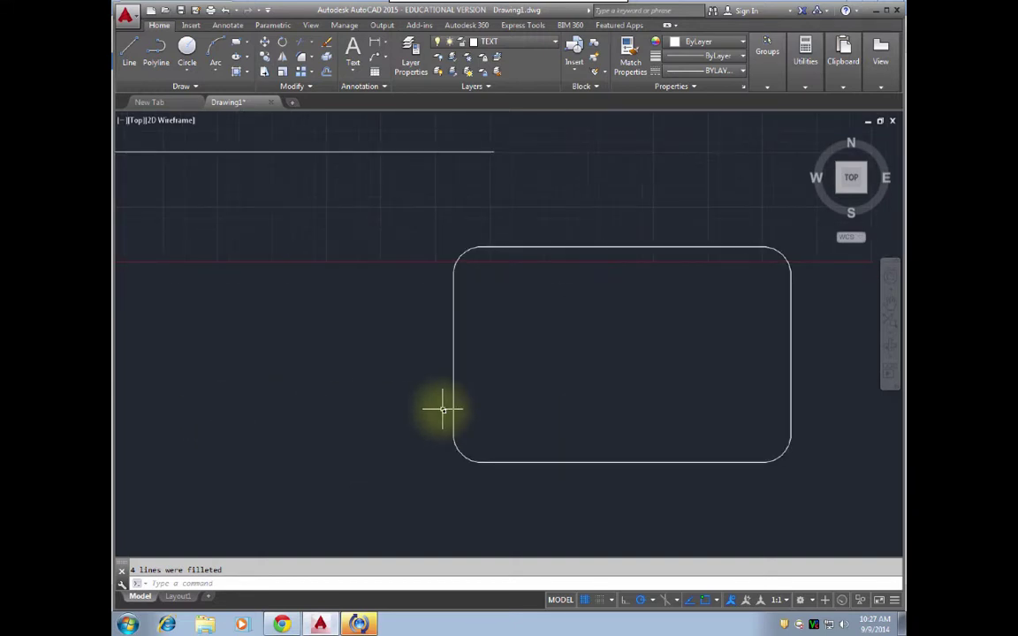
pyautogui.write('z')
pyautogui.press('Return')
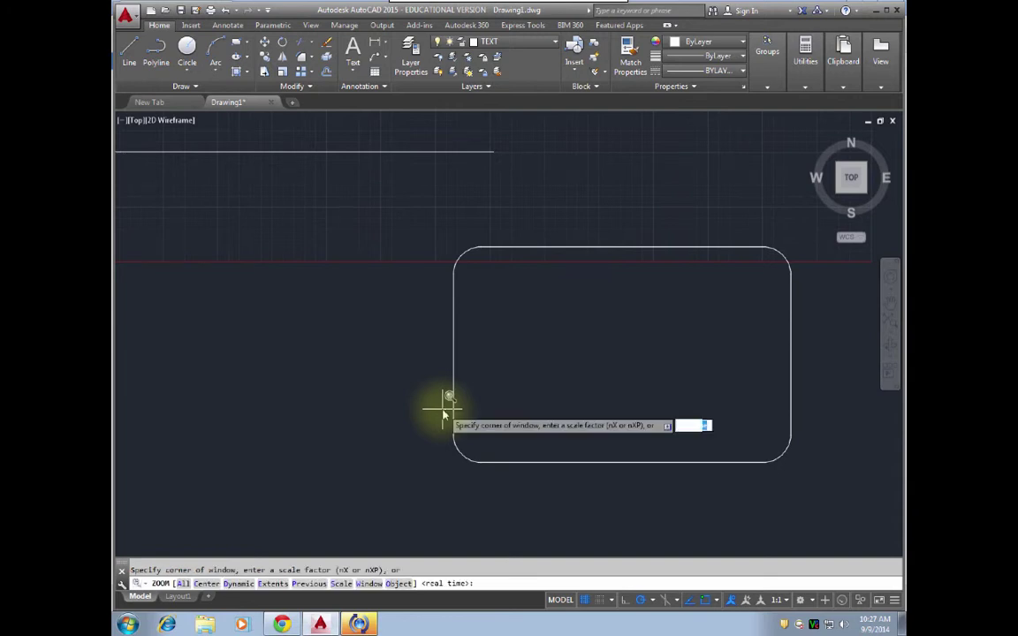
pyautogui.write('e')
pyautogui.press('Return')
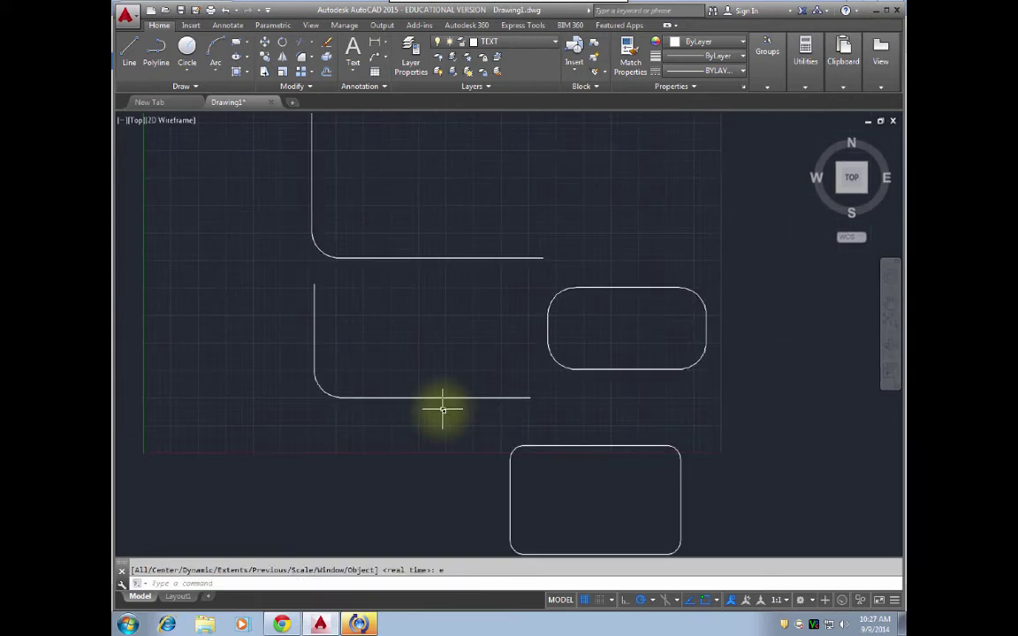
pyautogui.write('z')
pyautogui.press('Return')
pyautogui.write('a')
pyautogui.press('Return')
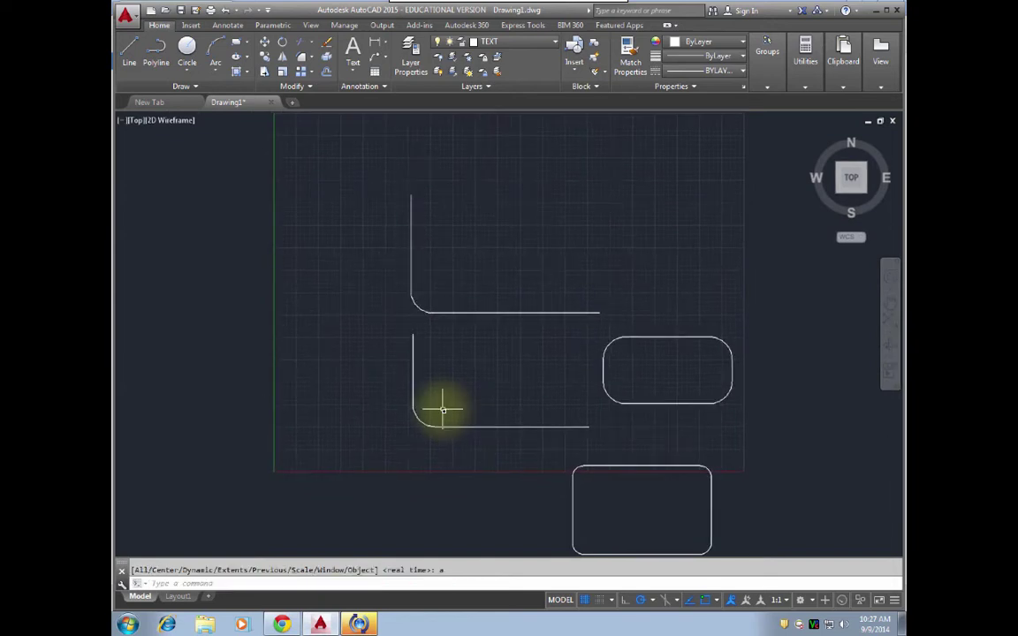
pyautogui.hotkey('ctrl', 'a')
pyautogui.press('Delete')
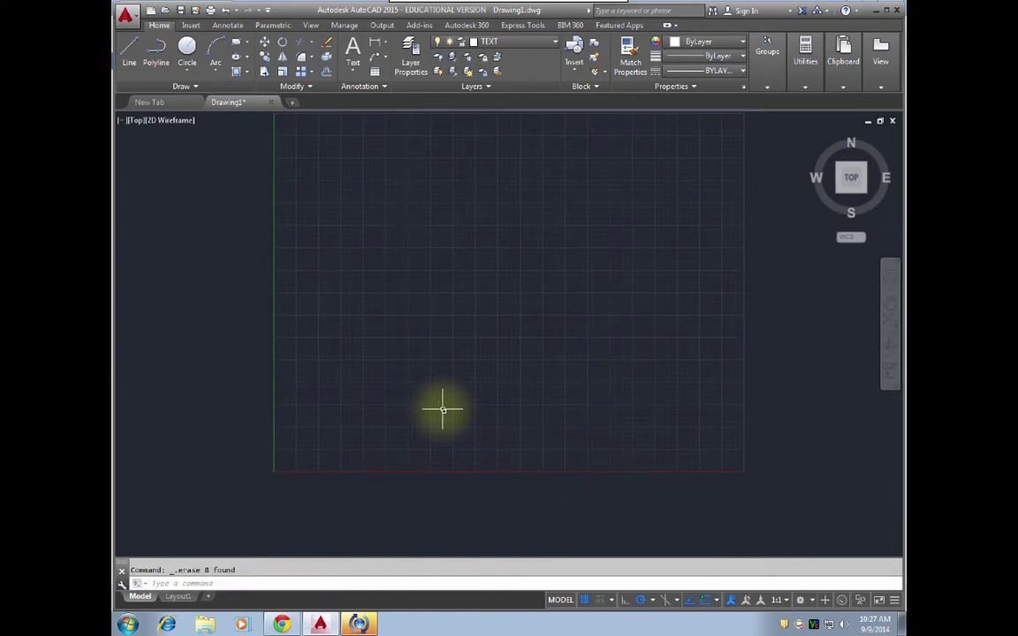
# Step: Fit the whole drawing area in the view and turn on snap mode
pyautogui.write('z')
pyautogui.press('Return')
pyautogui.write('a')
pyautogui.press('Return')
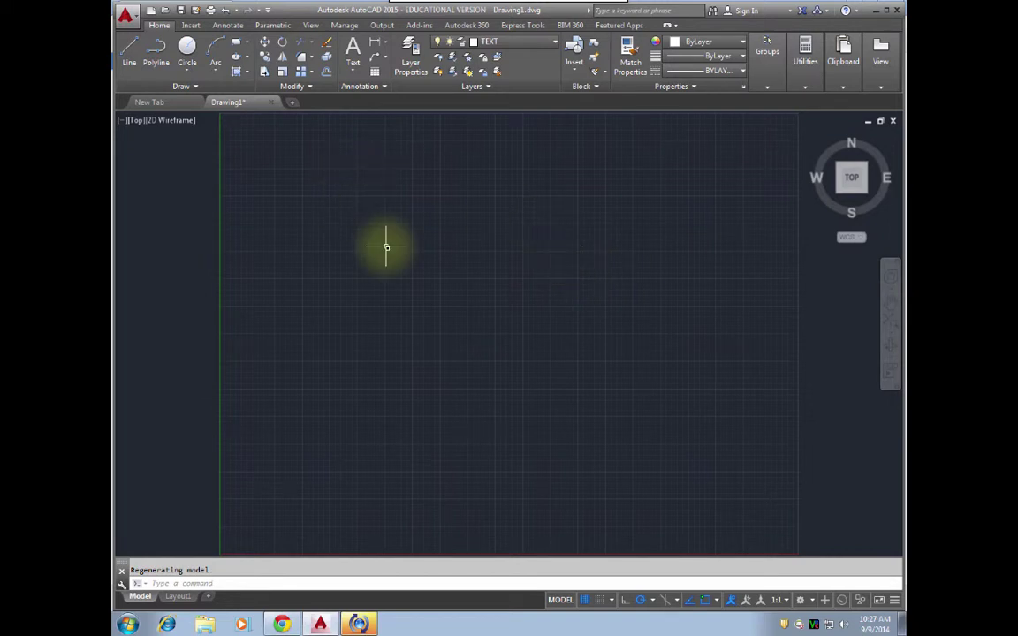
pyautogui.click(599, 603)
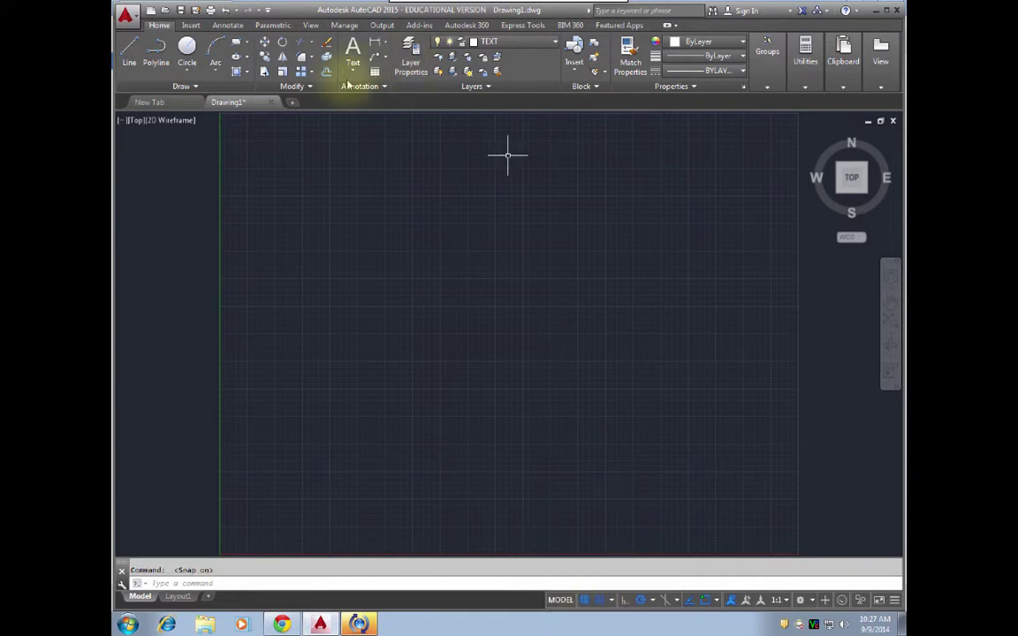
pyautogui.click(130, 51)
pyautogui.click(275, 278)
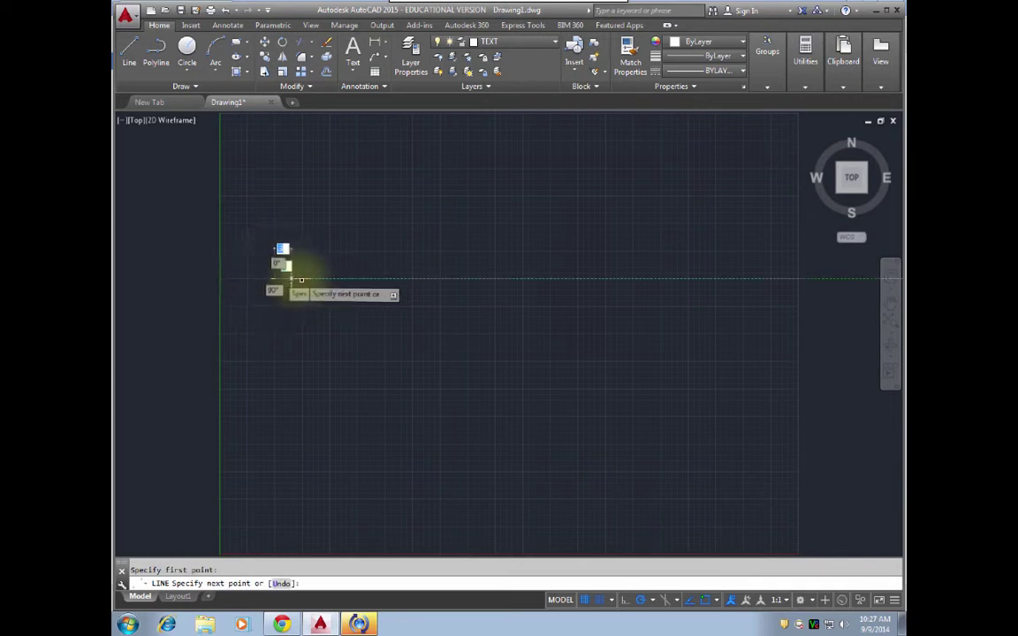
pyautogui.click(329, 219)
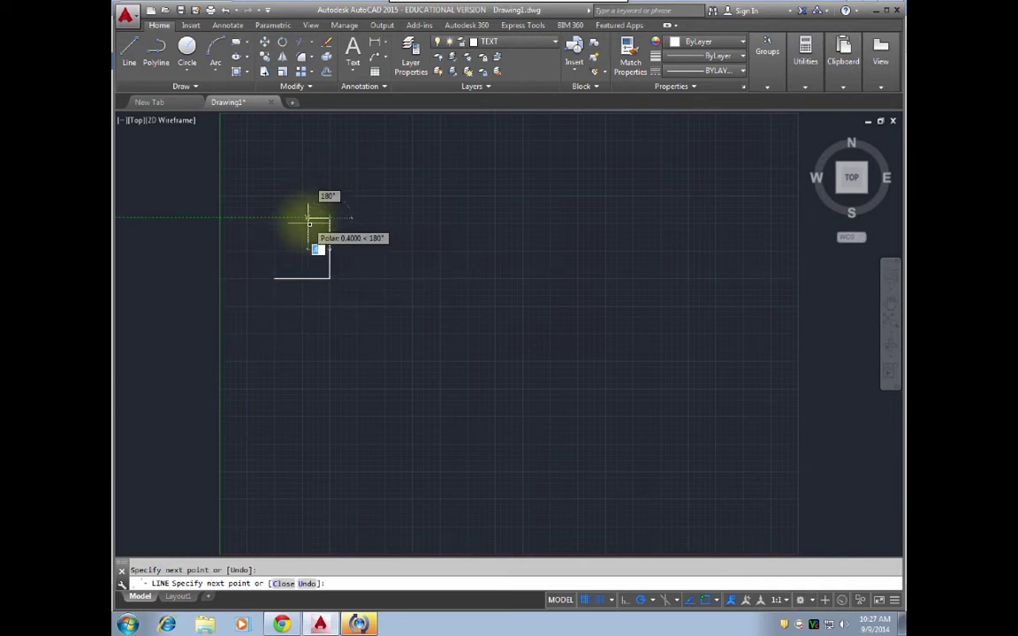
pyautogui.press('Escape')
pyautogui.hotkey('ctrl', 'a')
pyautogui.press('Delete')
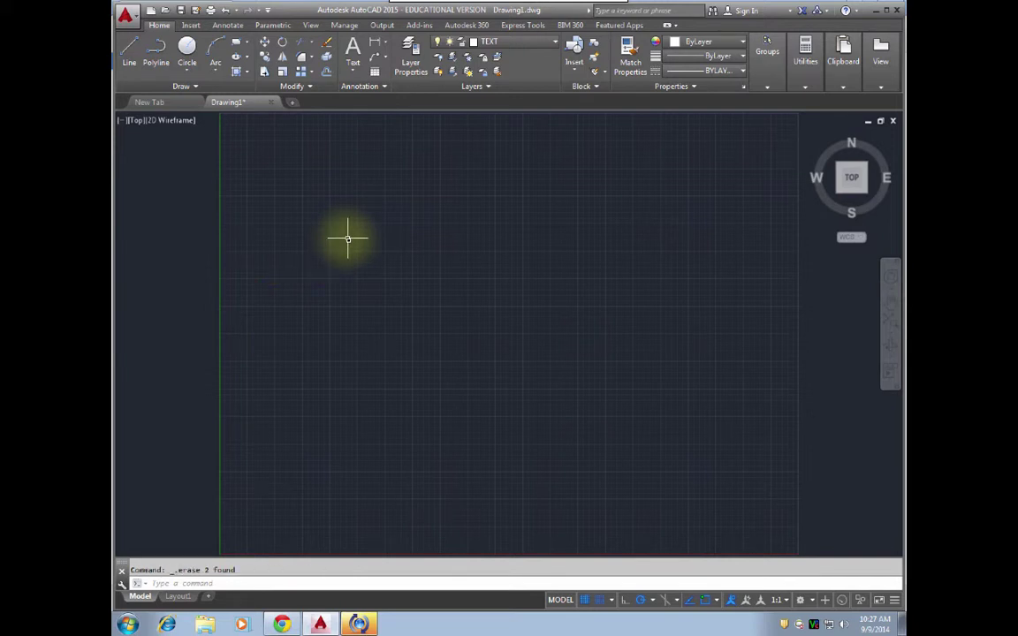
# Step: Draw a closed square of four lines, about 1 unit per side, in the upper-left area of the grid
pyautogui.write('l')
pyautogui.press('Return')
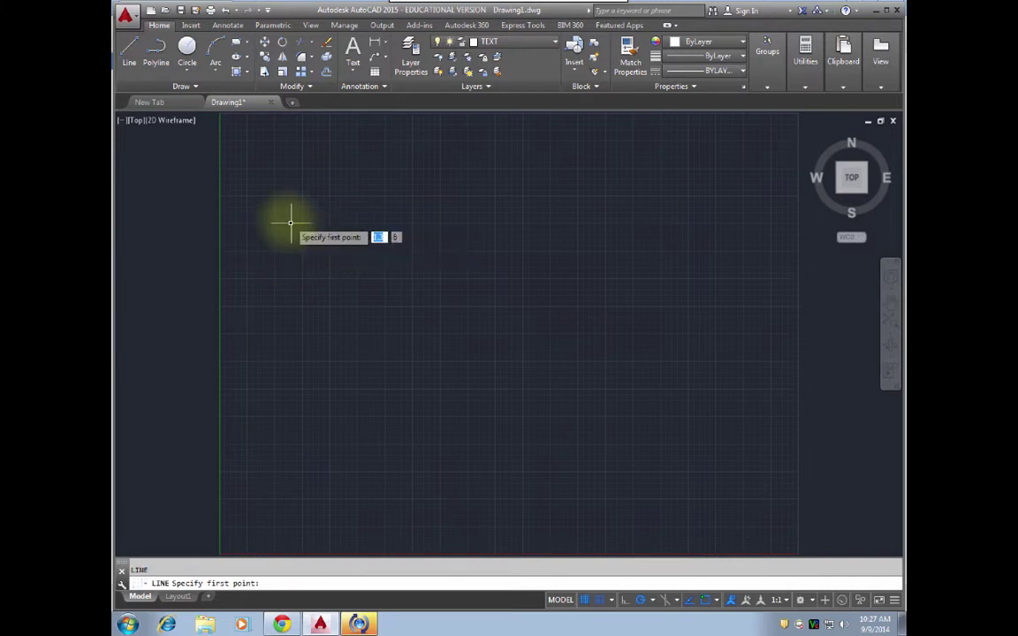
pyautogui.click(279, 279)
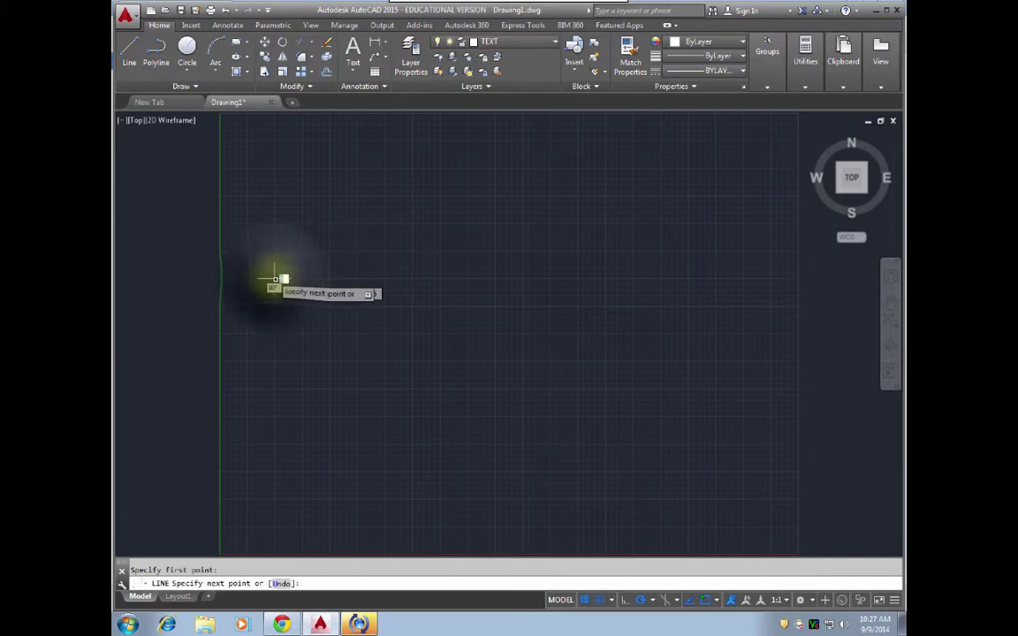
pyautogui.click(329, 279)
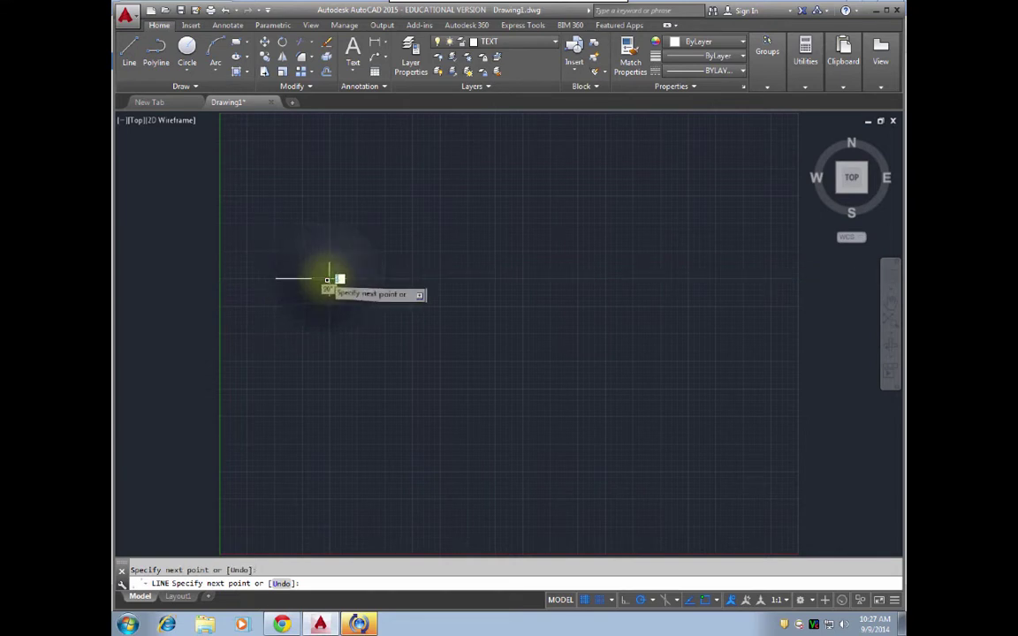
pyautogui.click(329, 223)
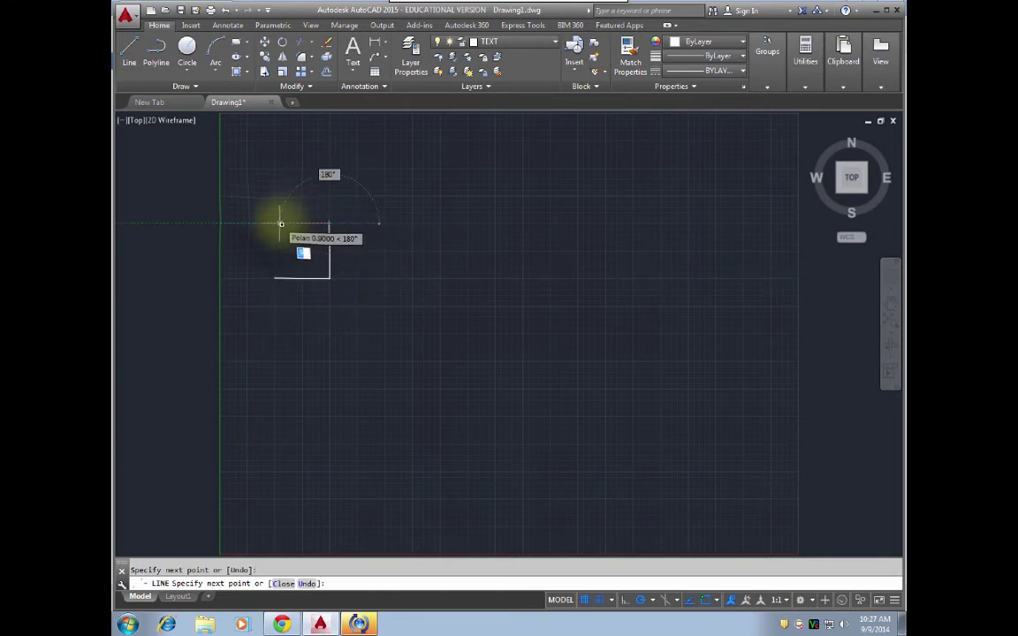
pyautogui.click(275, 223)
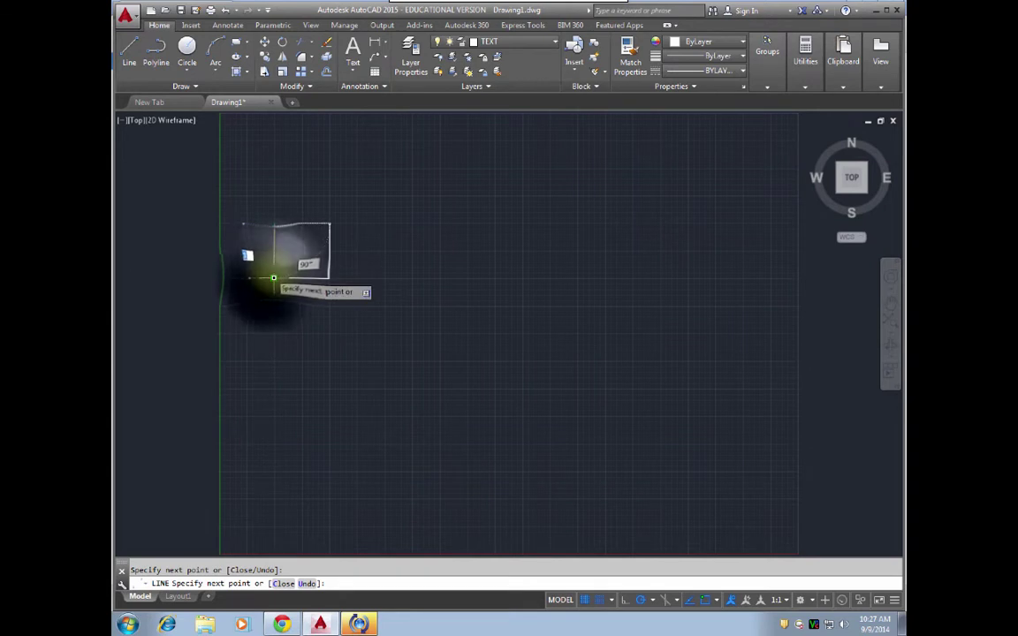
pyautogui.click(270, 278)
pyautogui.press('Return')
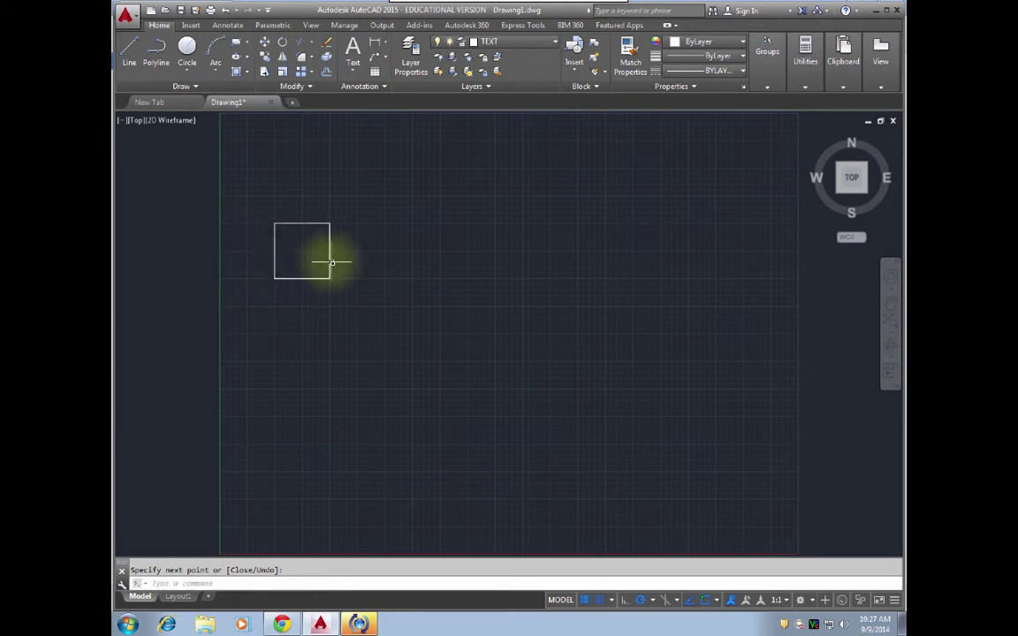
# Step: Draw a rectangle about 1 unit per side just right of the line-drawn square, level with its top and bottom edges
pyautogui.write('z')
pyautogui.press('Return')
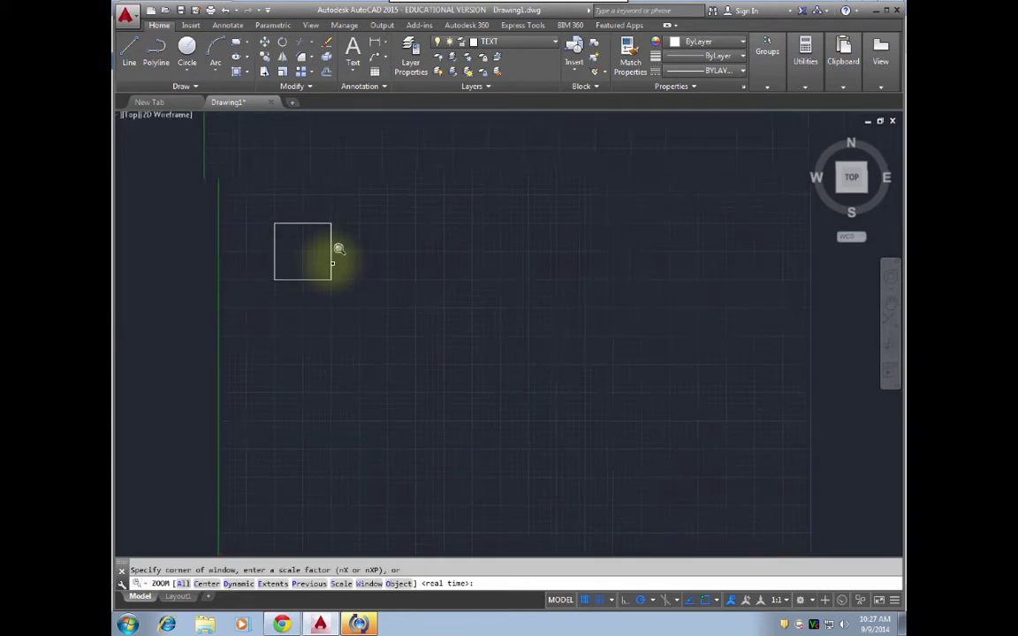
pyautogui.write('e')
pyautogui.press('Return')
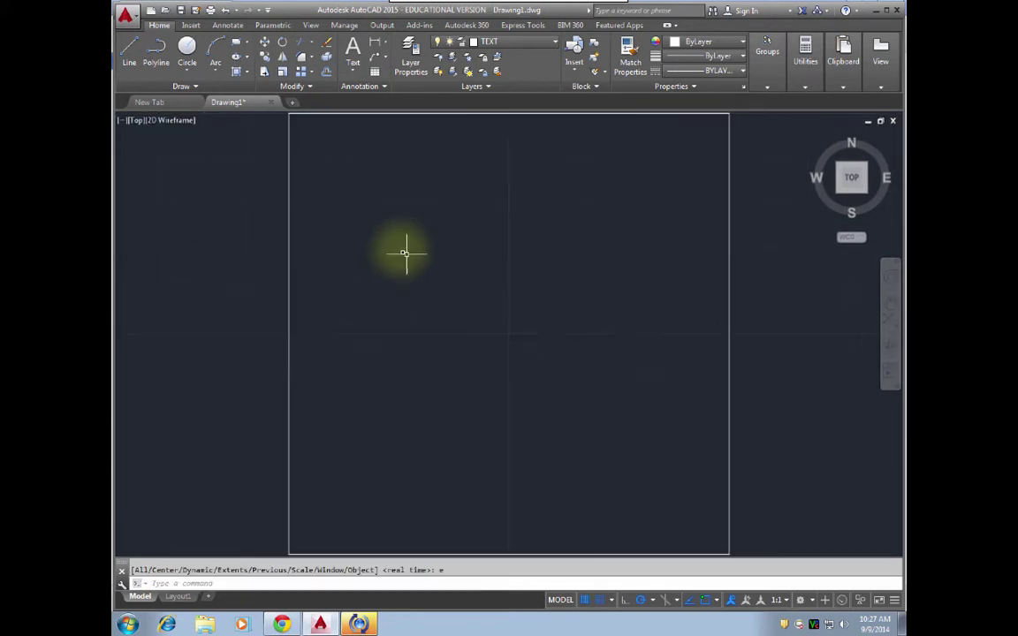
pyautogui.click(601, 322)
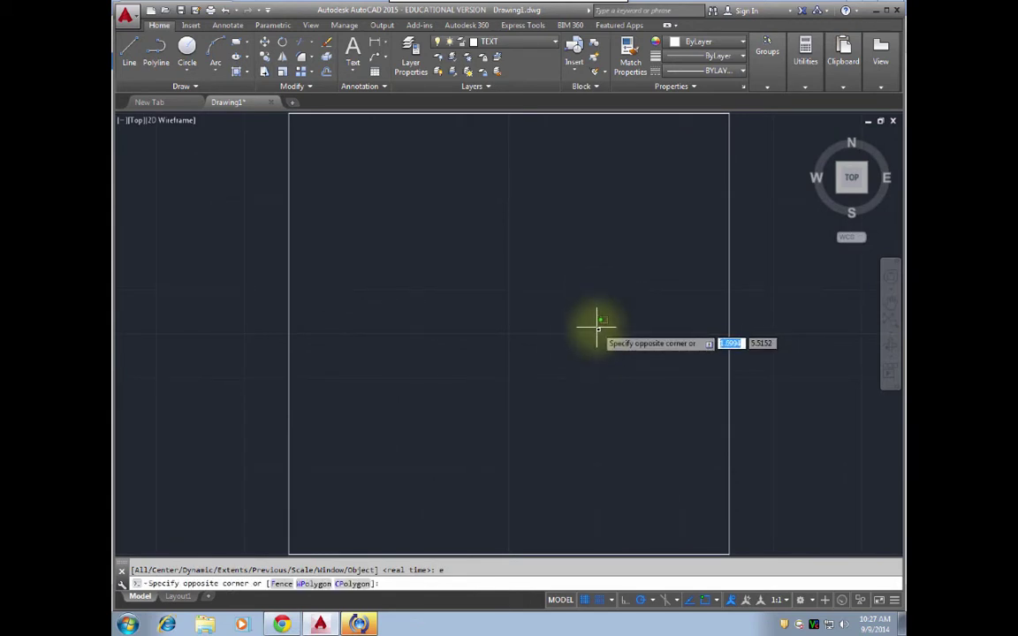
pyautogui.press('Escape')
pyautogui.scroll(2, 582, 330)
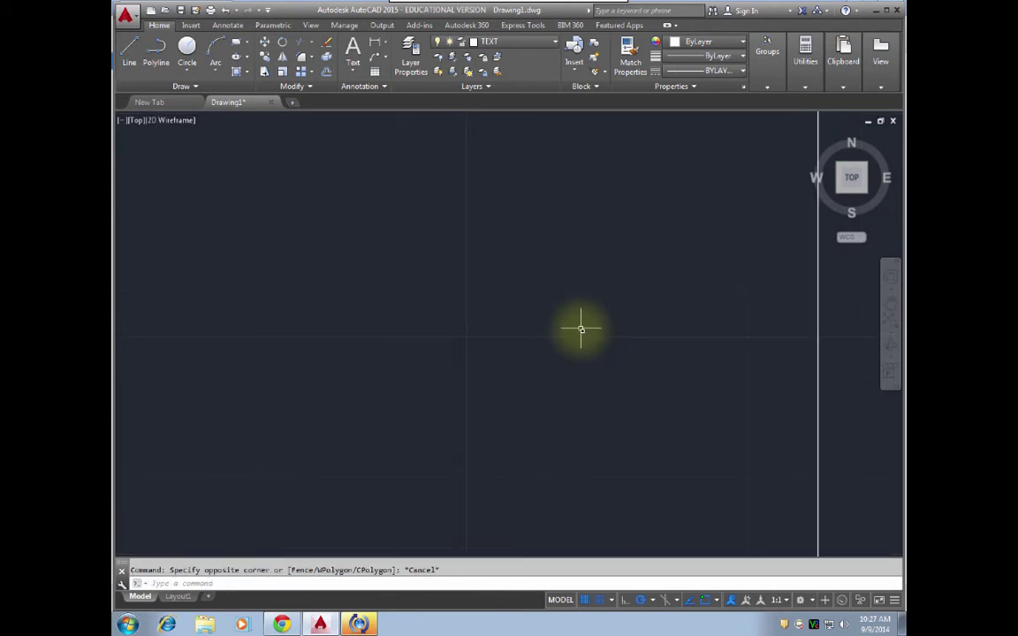
pyautogui.scroll(-2, 582, 330)
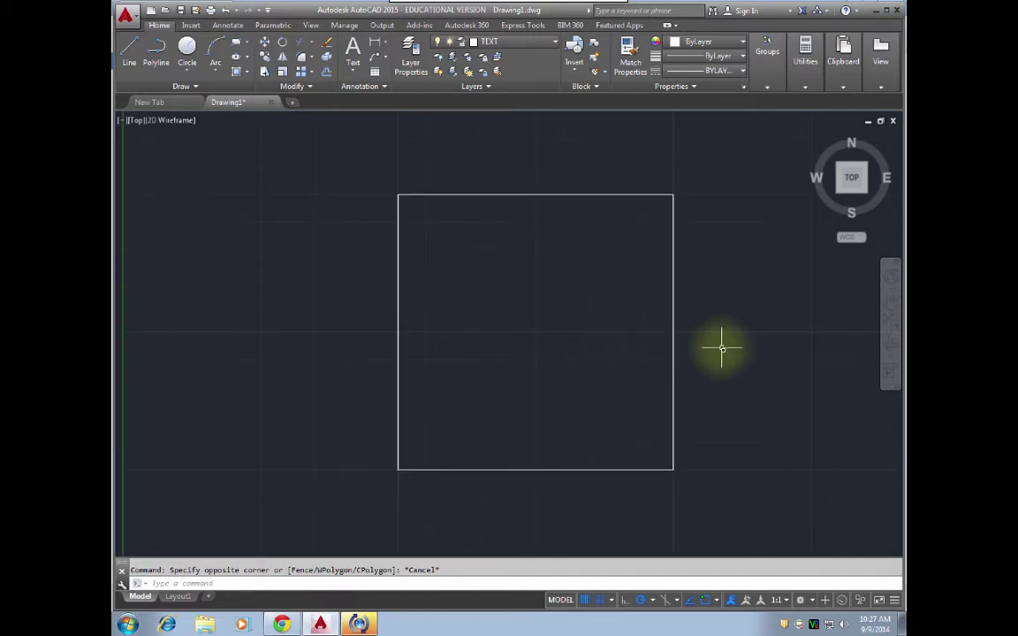
pyautogui.moveTo(718, 348); pyautogui.dragTo(453, 347, button='middle')
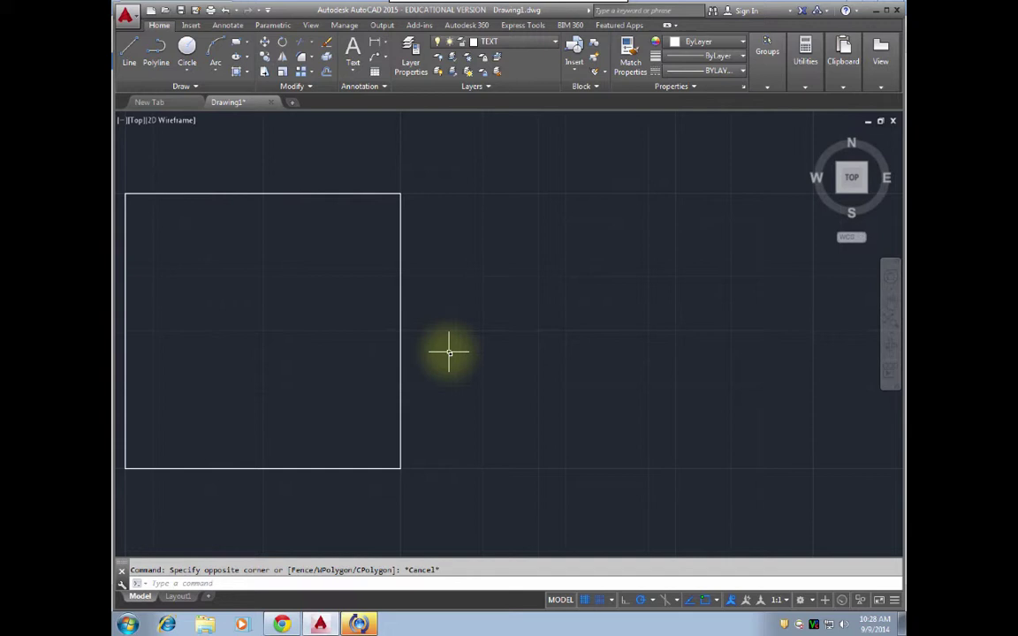
pyautogui.press('Return')
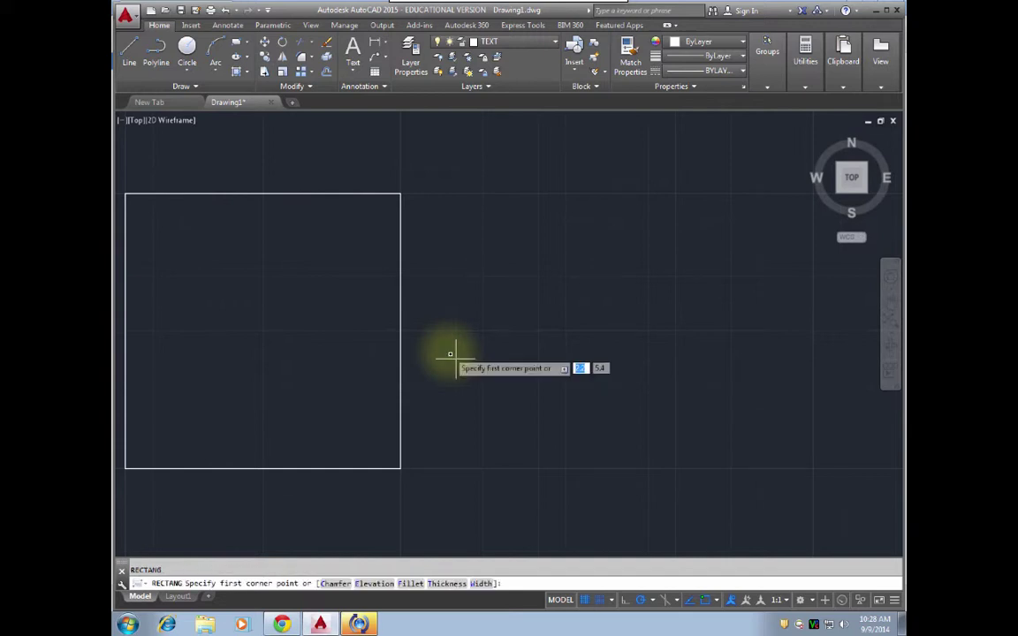
pyautogui.click(456, 469)
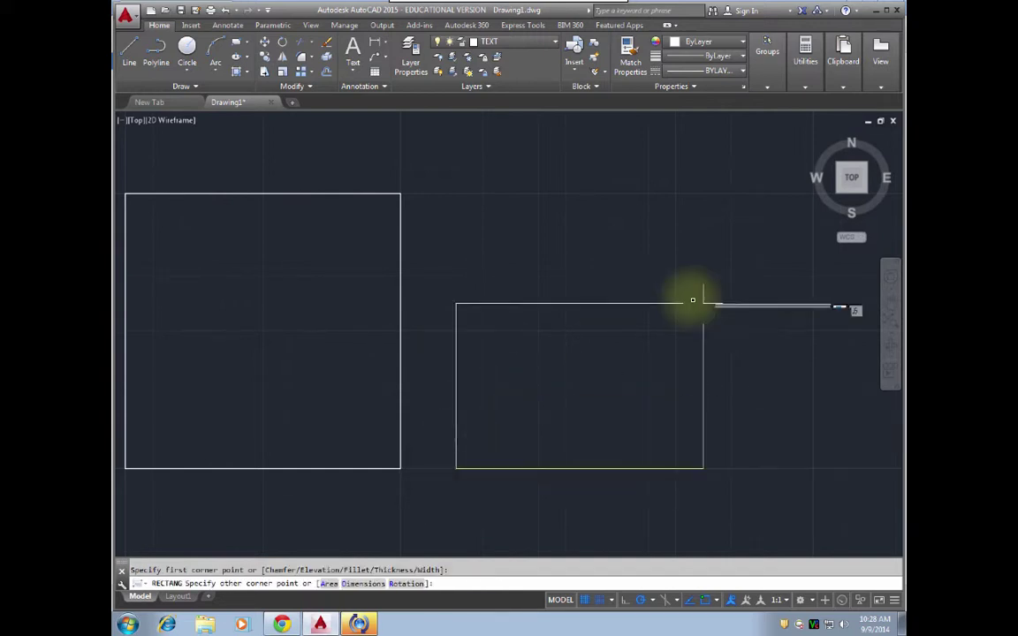
pyautogui.click(726, 198)
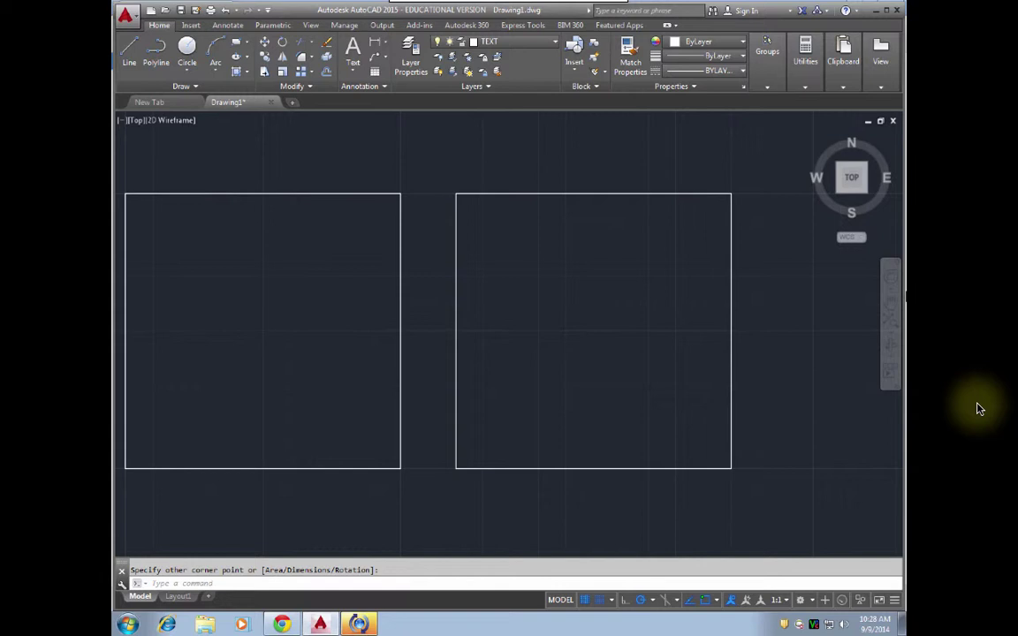
# Step: Select the rectangle and each line of the square to compare how they select, and clear the selection
pyautogui.click(580, 193)
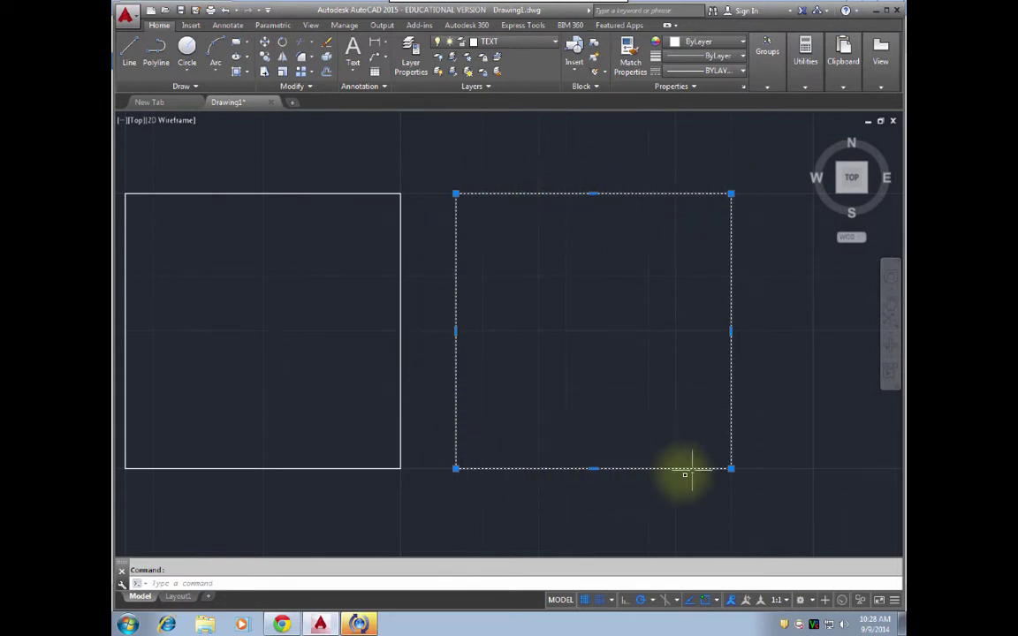
pyautogui.click(204, 193)
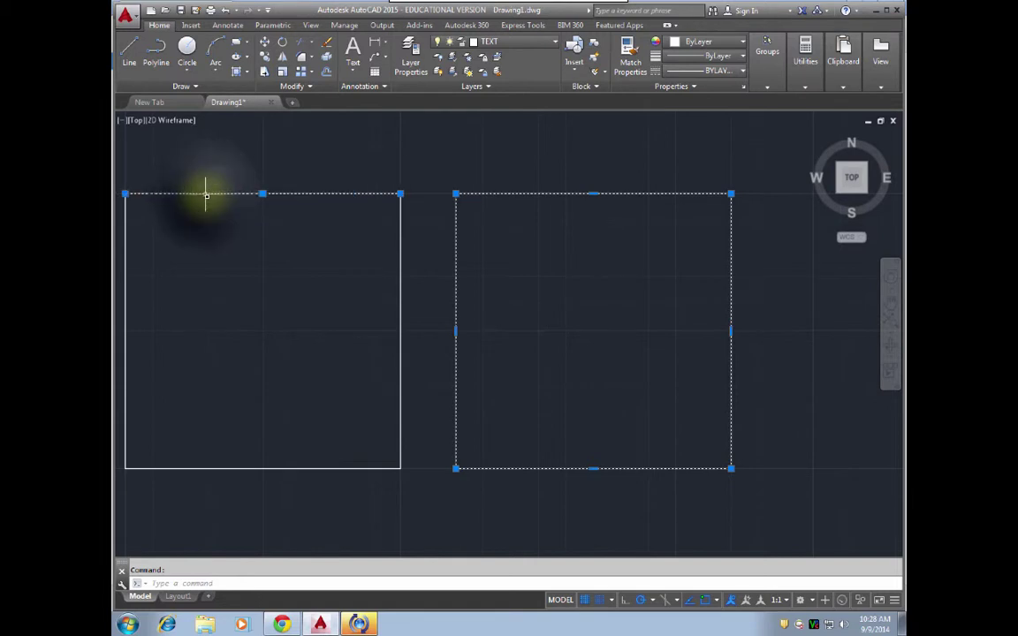
pyautogui.click(125, 252)
pyautogui.click(230, 468)
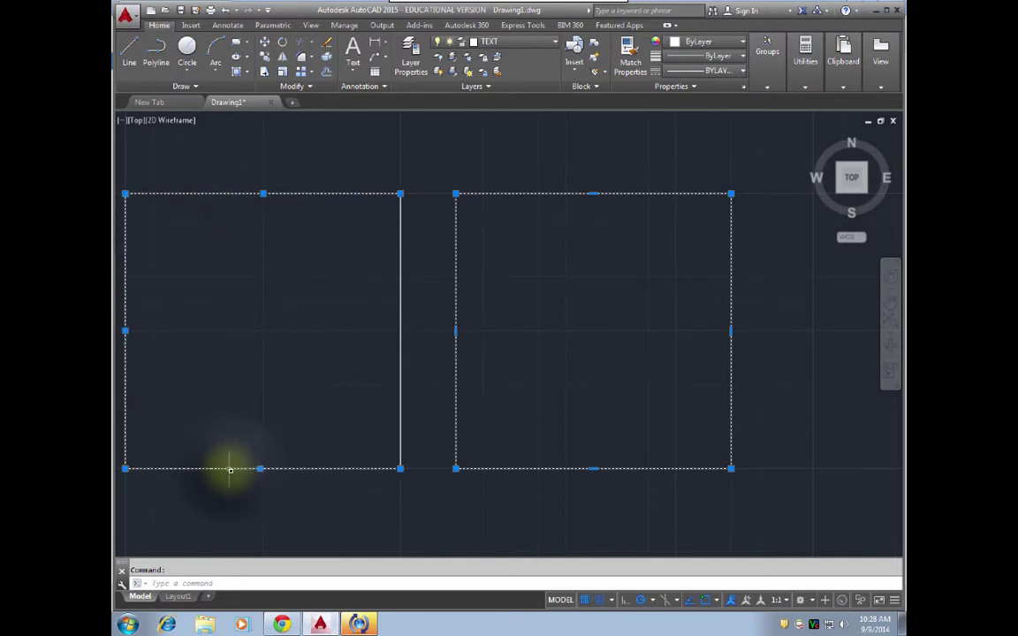
pyautogui.click(402, 382)
pyautogui.press('Escape')
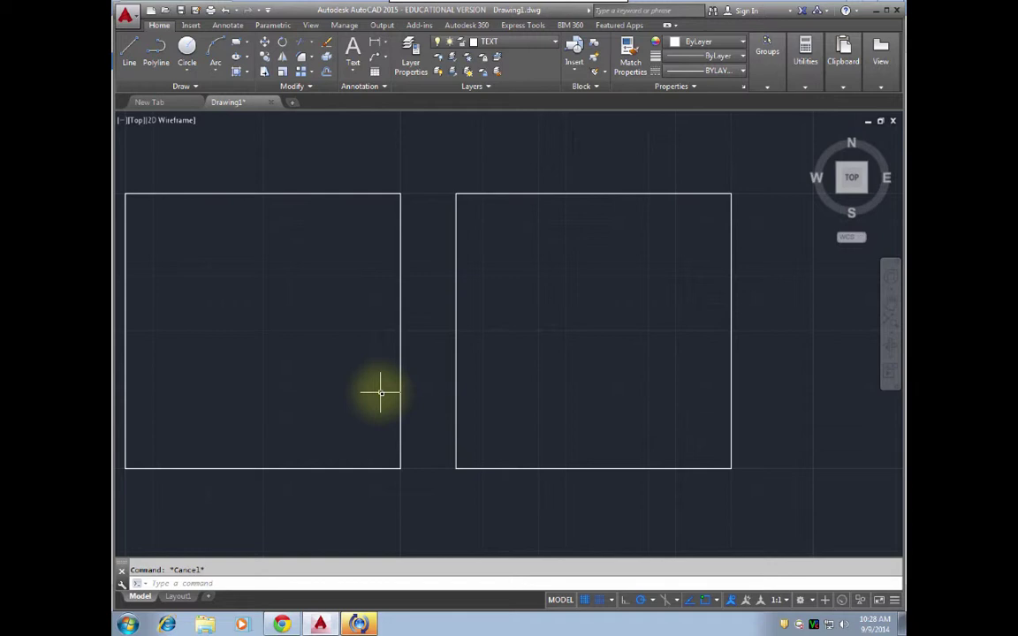
pyautogui.click(189, 193)
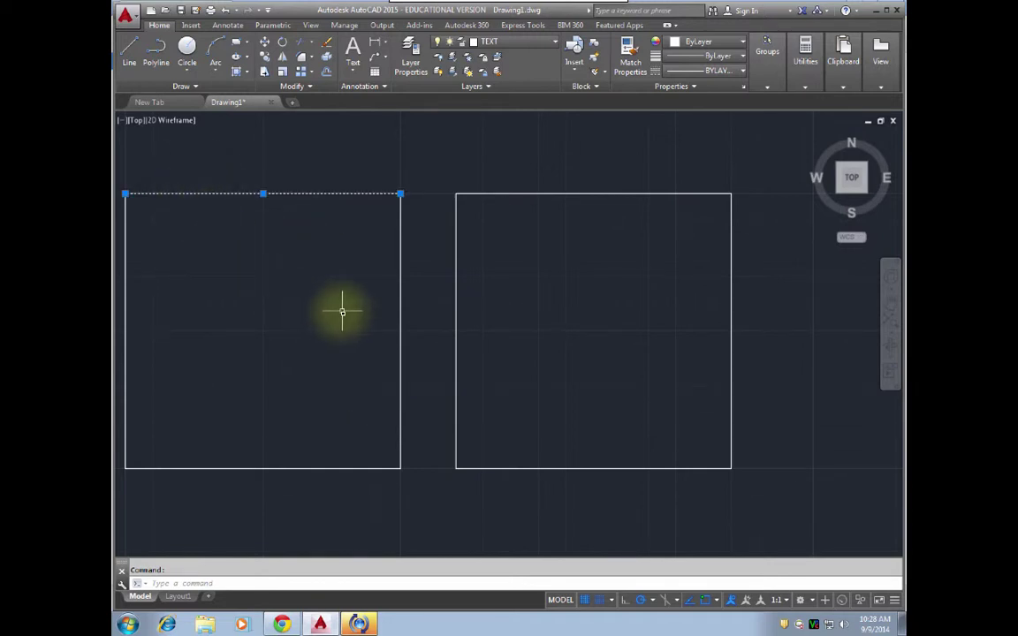
pyautogui.press('Escape')
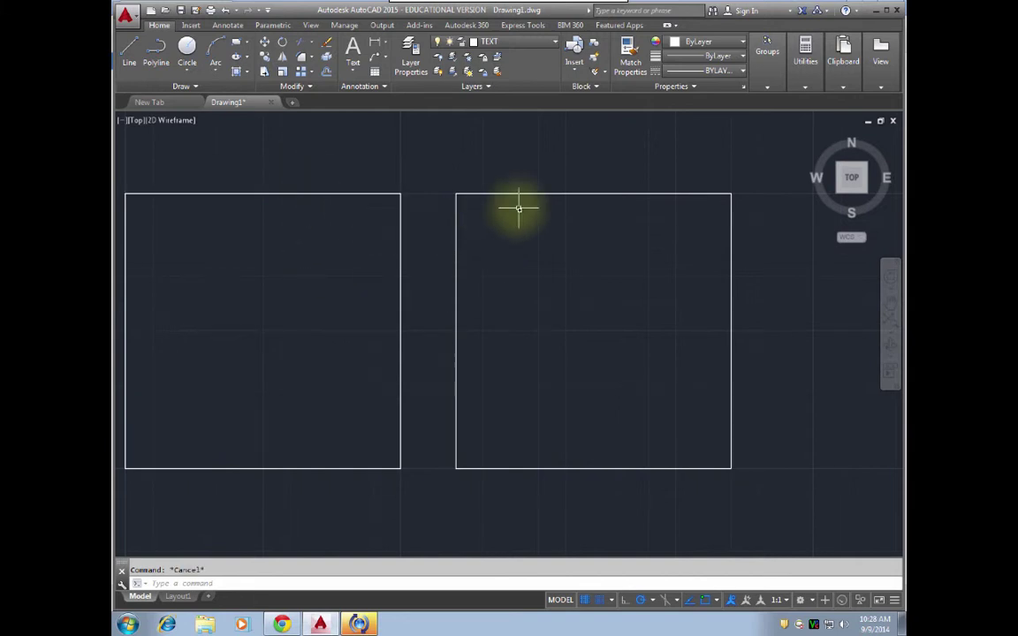
# Step: Try moving the rectangle down and to the right from its bottom edge midpoint, and undo the move
pyautogui.moveTo(519, 194)
pyautogui.write('m')
pyautogui.press('Return')
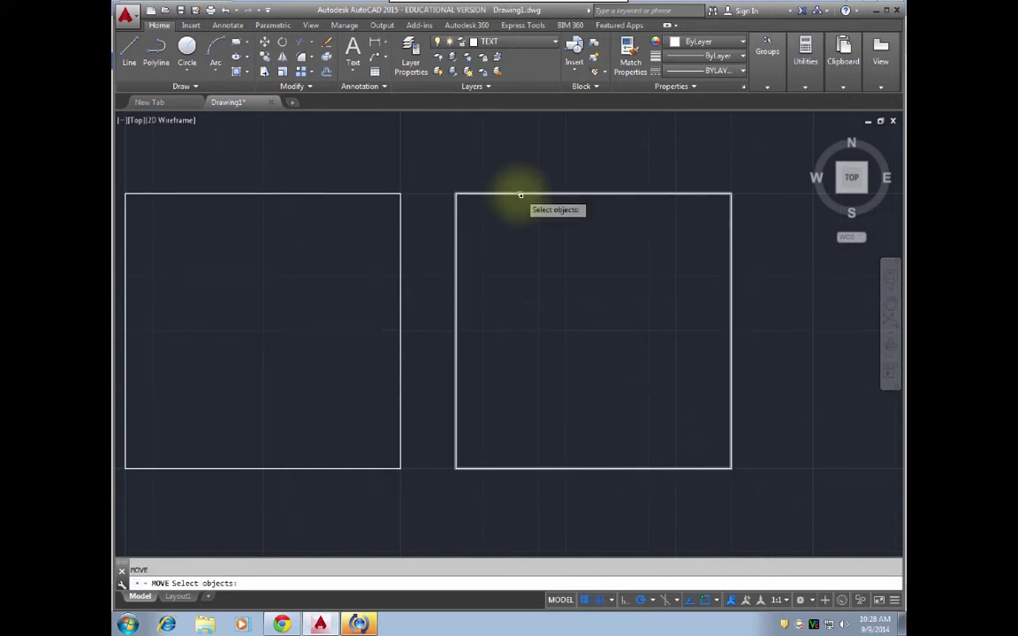
pyautogui.click(559, 469)
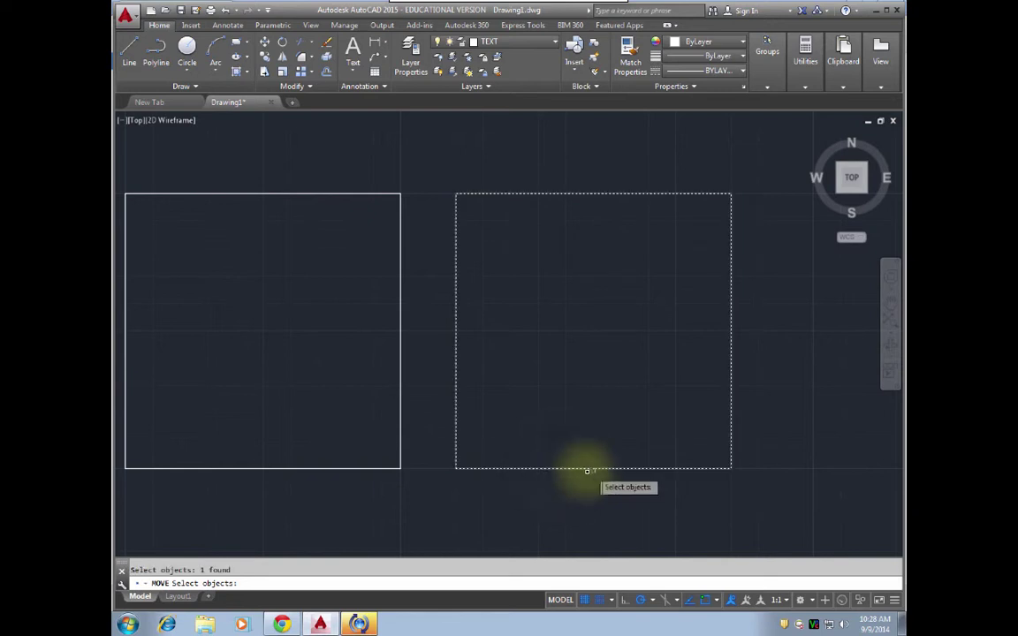
pyautogui.press('Return')
pyautogui.click(594, 469)
pyautogui.click(702, 513)
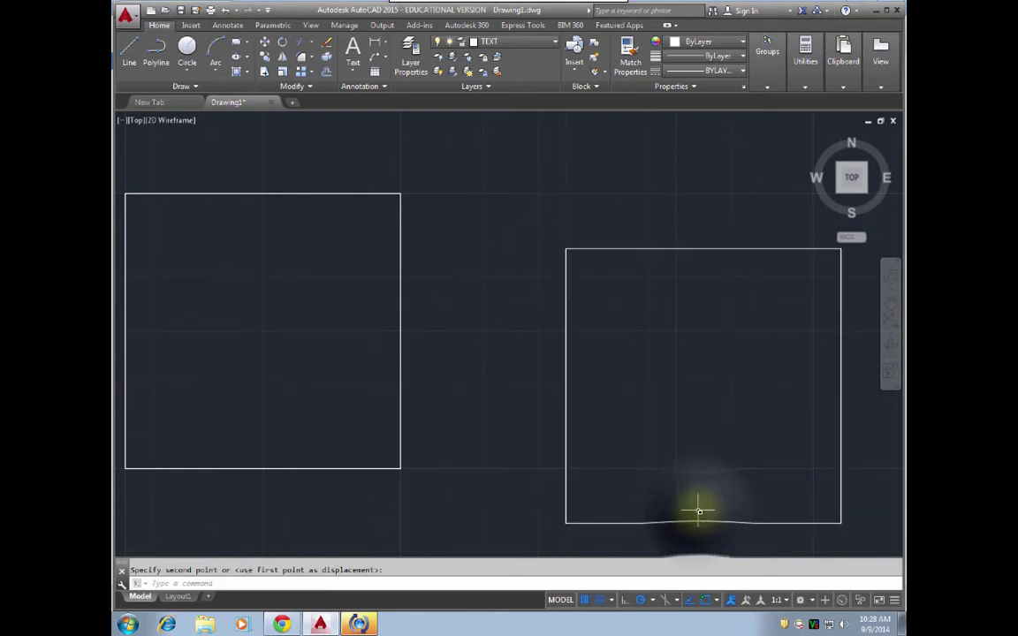
pyautogui.hotkey('ctrl', 'z')
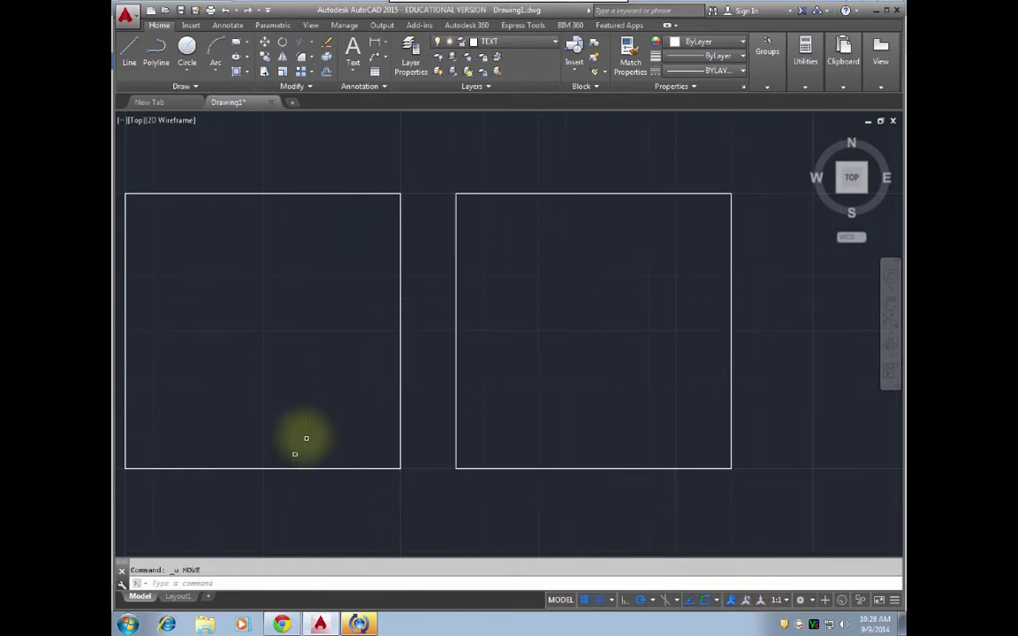
# Step: Try moving only the bottom line of the line-drawn square downward and slightly right, and undo the move
pyautogui.click(291, 467)
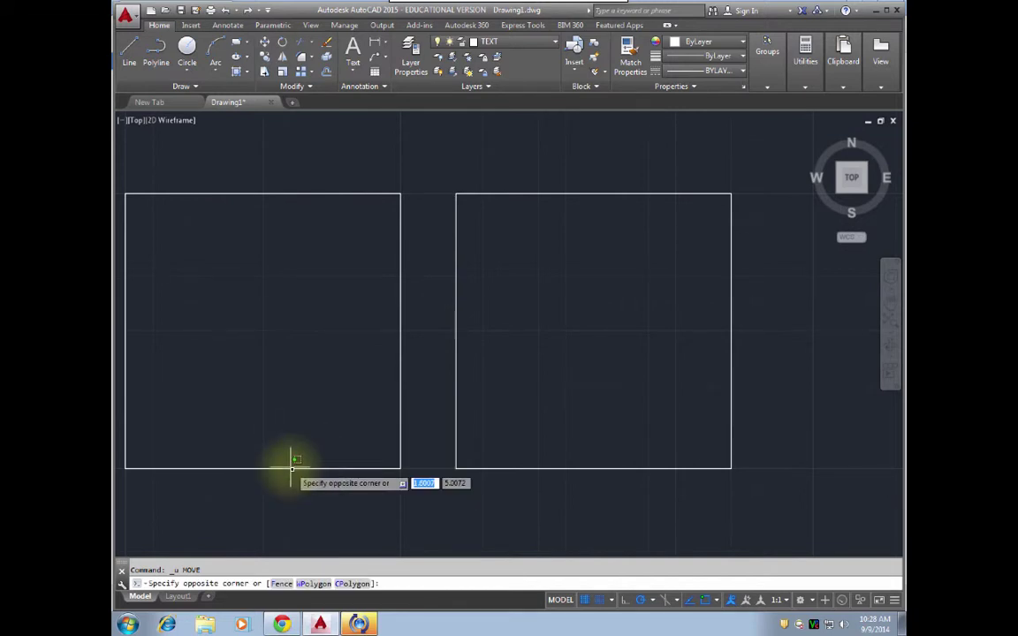
pyautogui.click(292, 467)
pyautogui.click(296, 469)
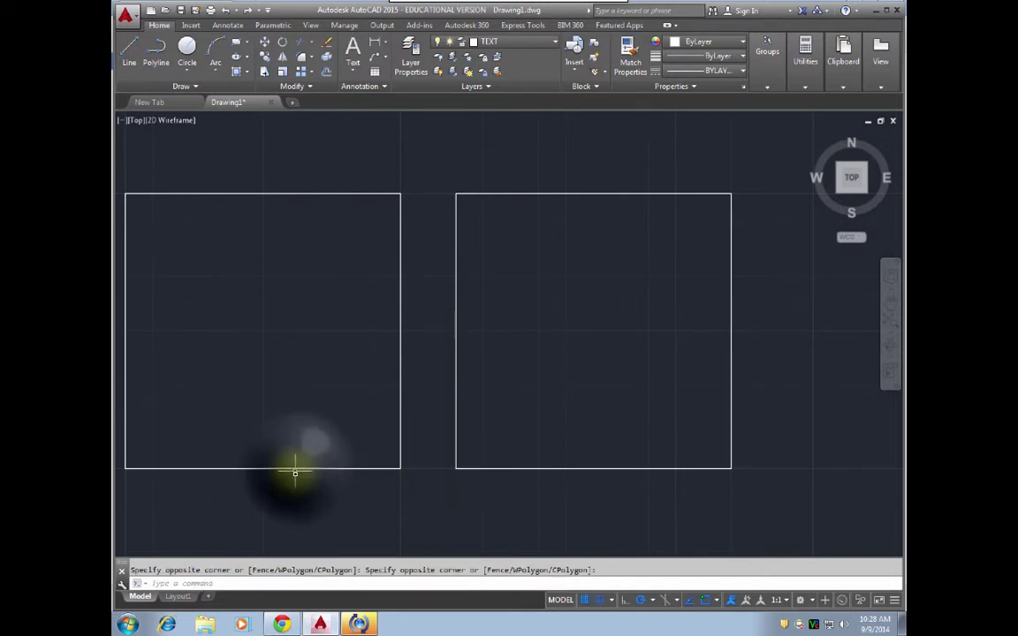
pyautogui.write('m')
pyautogui.press('Return')
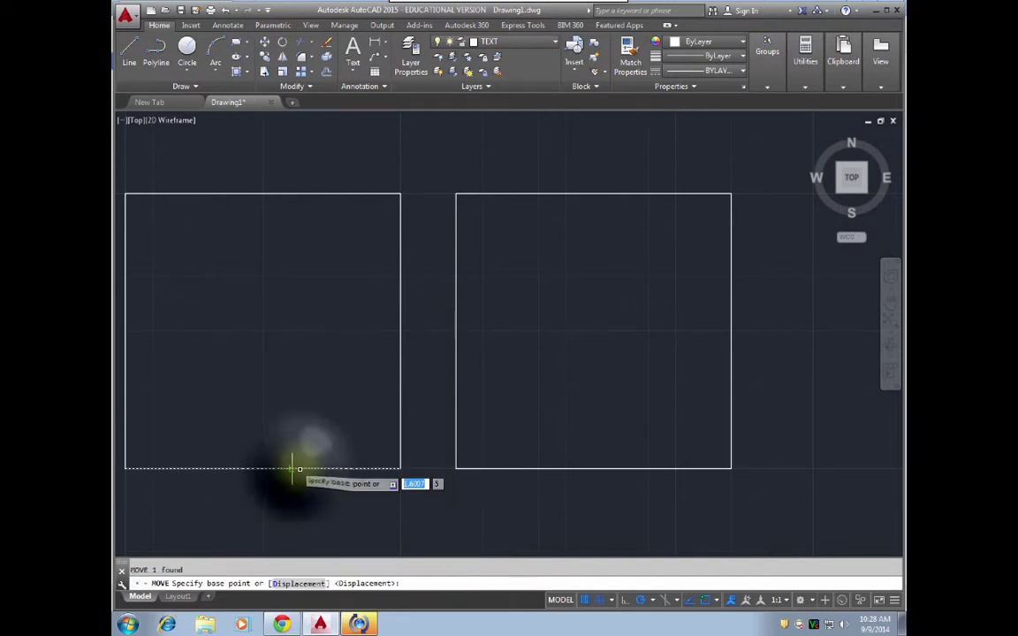
pyautogui.click(291, 468)
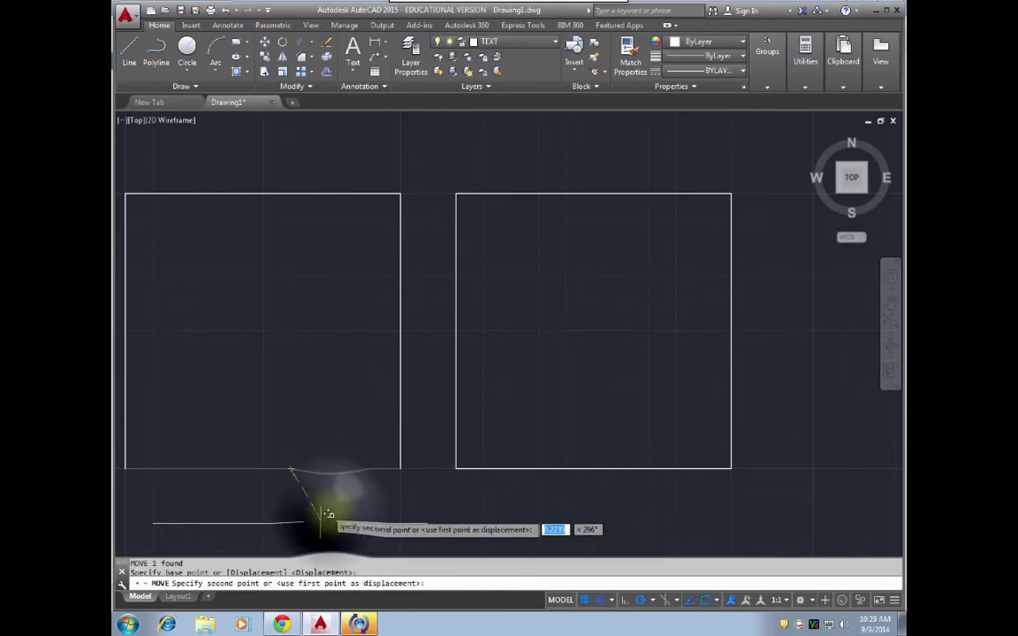
pyautogui.click(318, 523)
pyautogui.hotkey('ctrl', 'z')
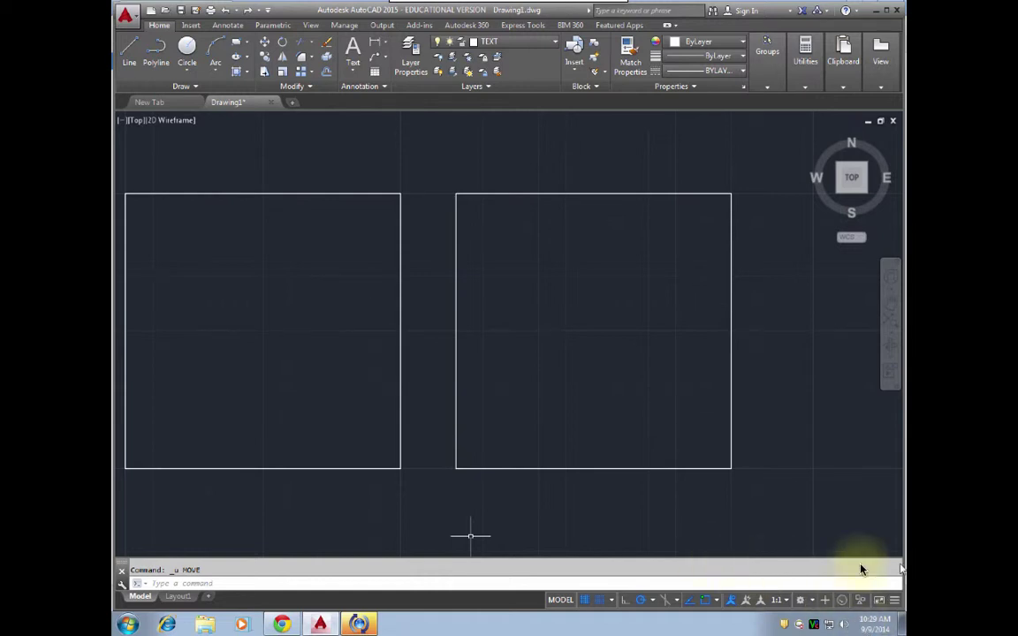
# Step: Erase both the line-drawn square and the rectangle
pyautogui.click(548, 470)
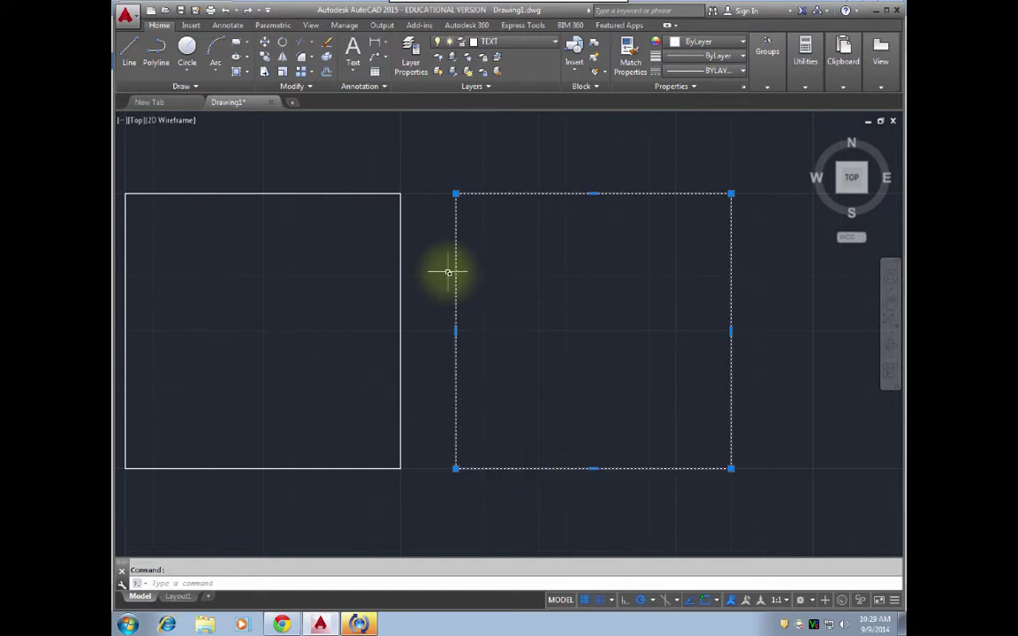
pyautogui.click(756, 521)
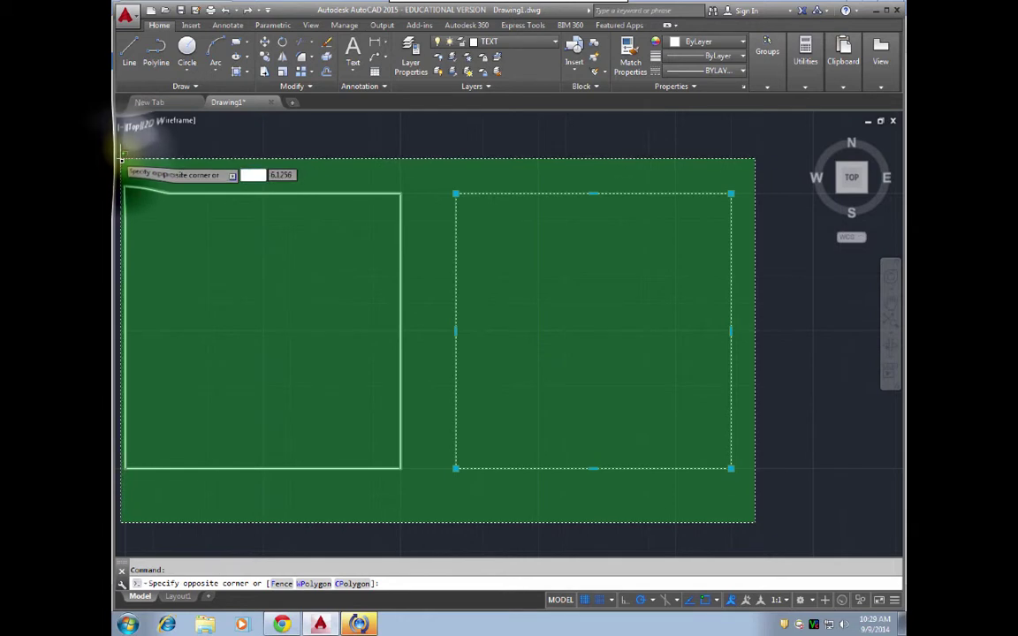
pyautogui.click(122, 159)
pyautogui.press('Delete')
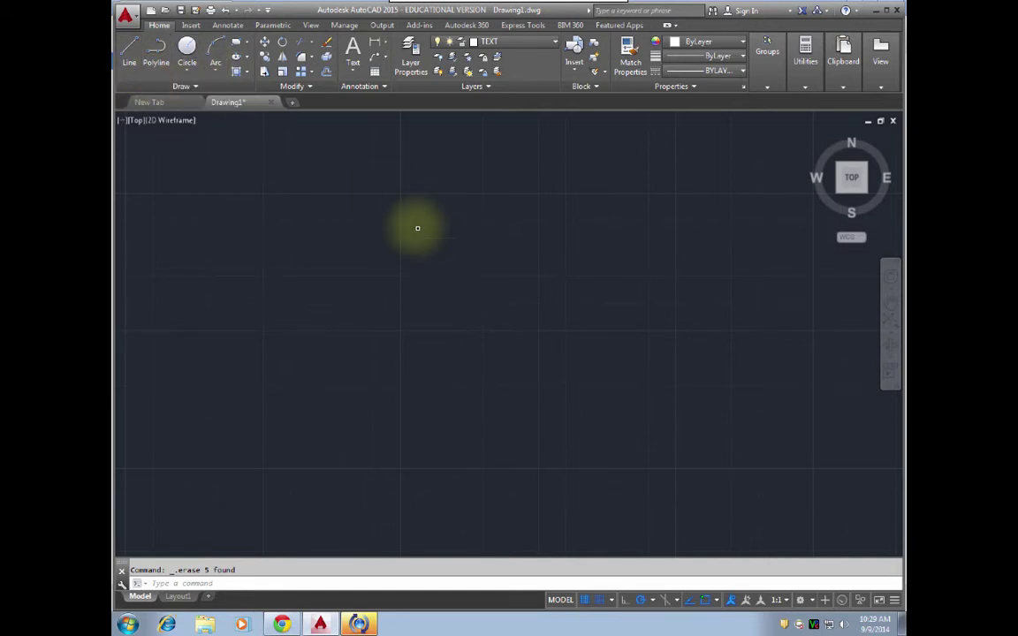
# Step: Draw an open five-segment polyline, starting with a horizontal bottom segment about 0.9 units long and running counterclockwise to an end at the upper left
pyautogui.click(159, 50)
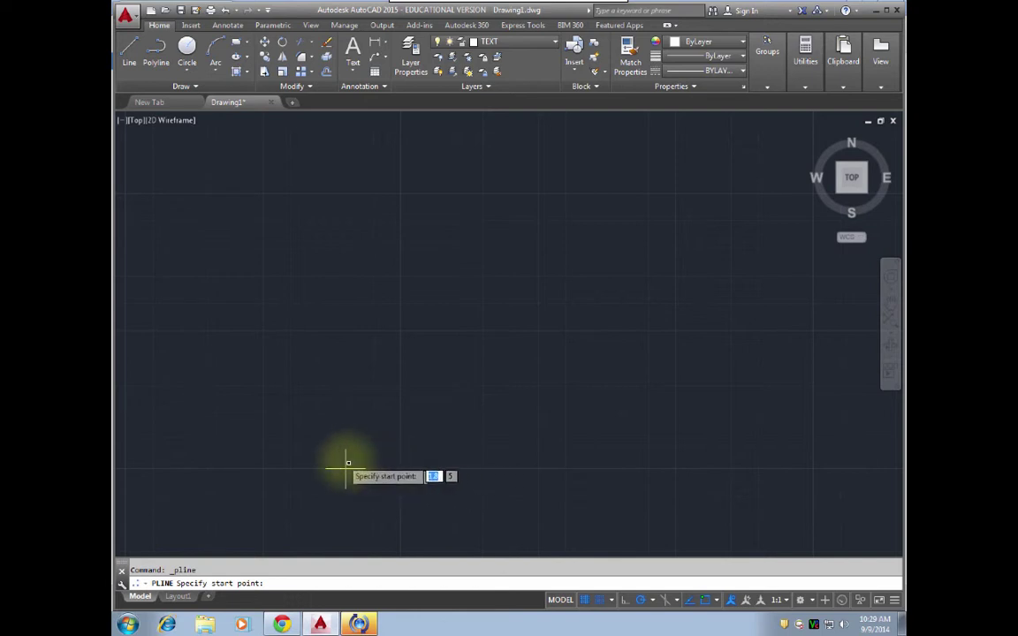
pyautogui.click(263, 468)
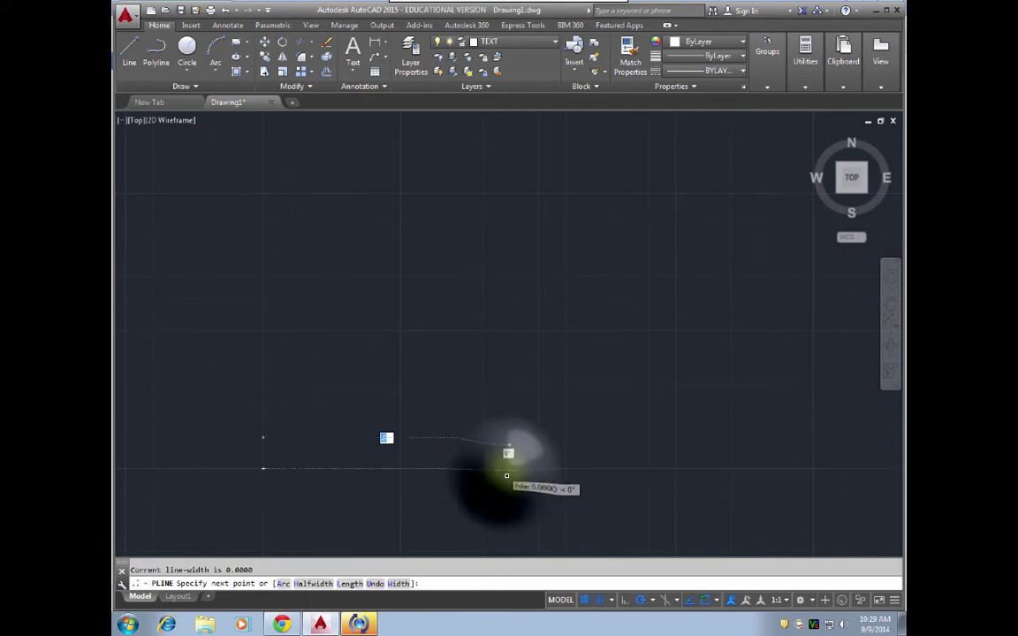
pyautogui.click(510, 469)
pyautogui.click(730, 386)
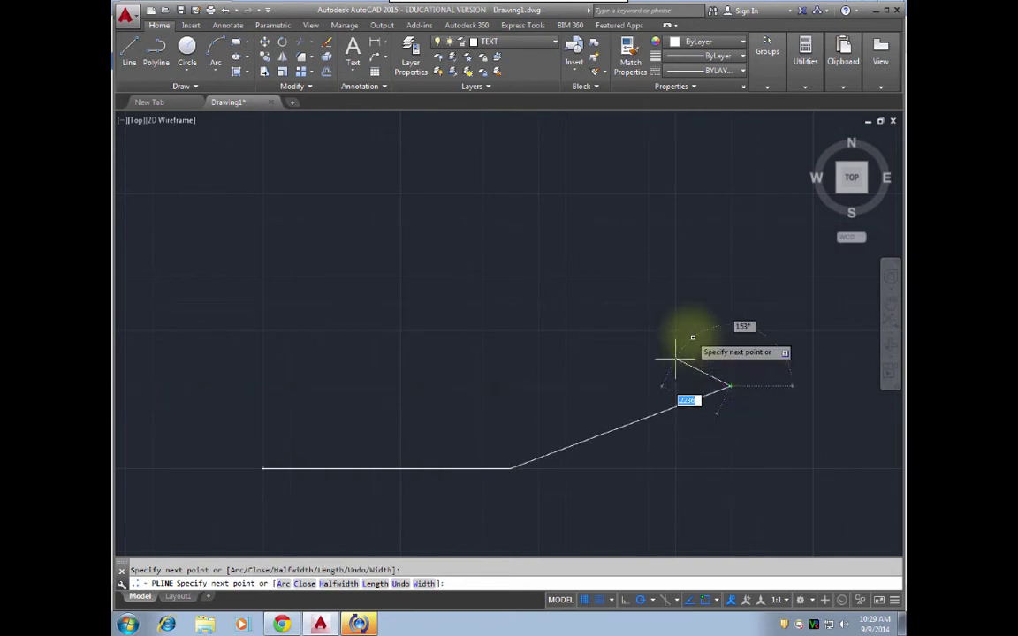
pyautogui.click(731, 221)
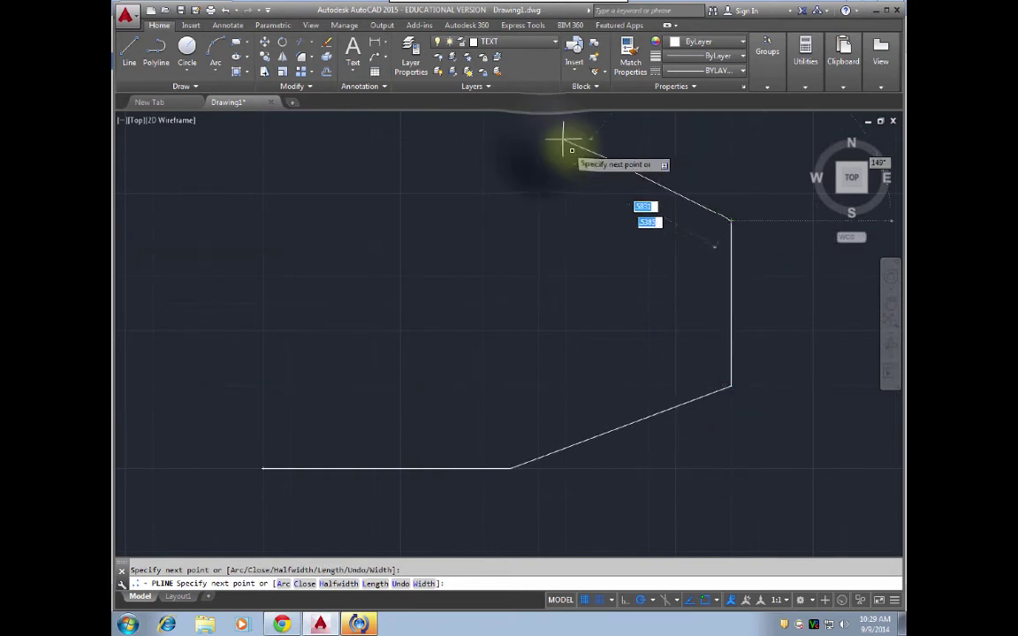
pyautogui.click(540, 139)
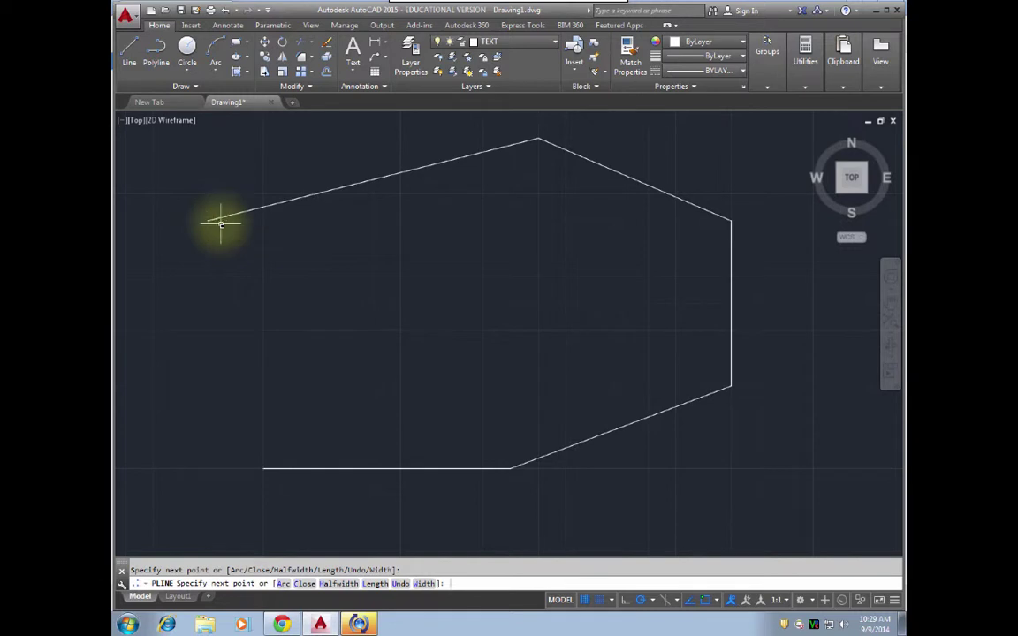
pyautogui.click(221, 225)
pyautogui.press('Return')
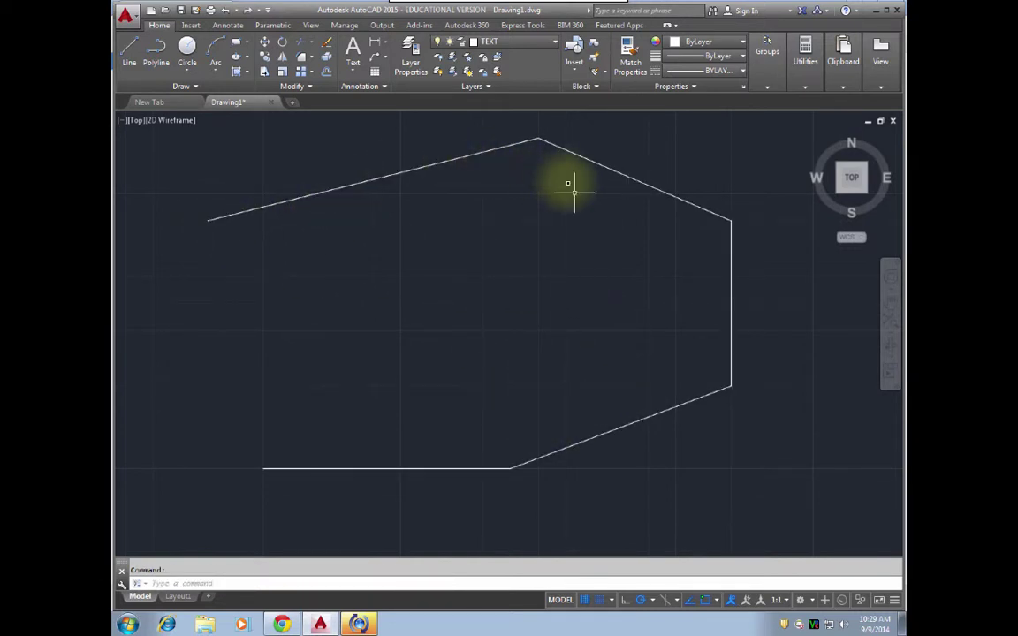
# Step: Fillet all corners of the open polyline at once using the Polyline option
pyautogui.click(444, 470)
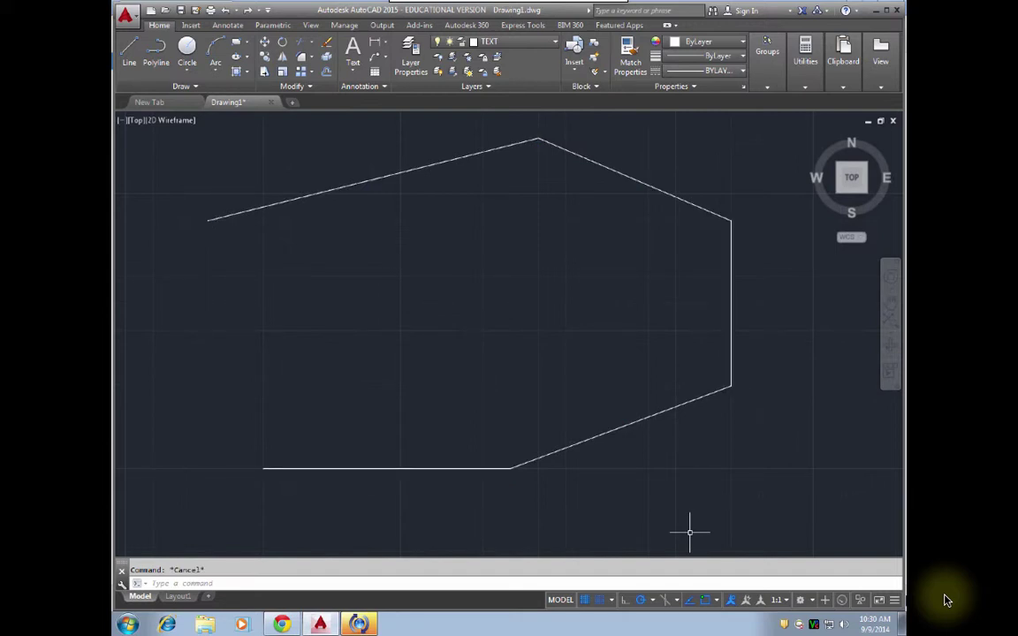
pyautogui.write('f')
pyautogui.press('Return')
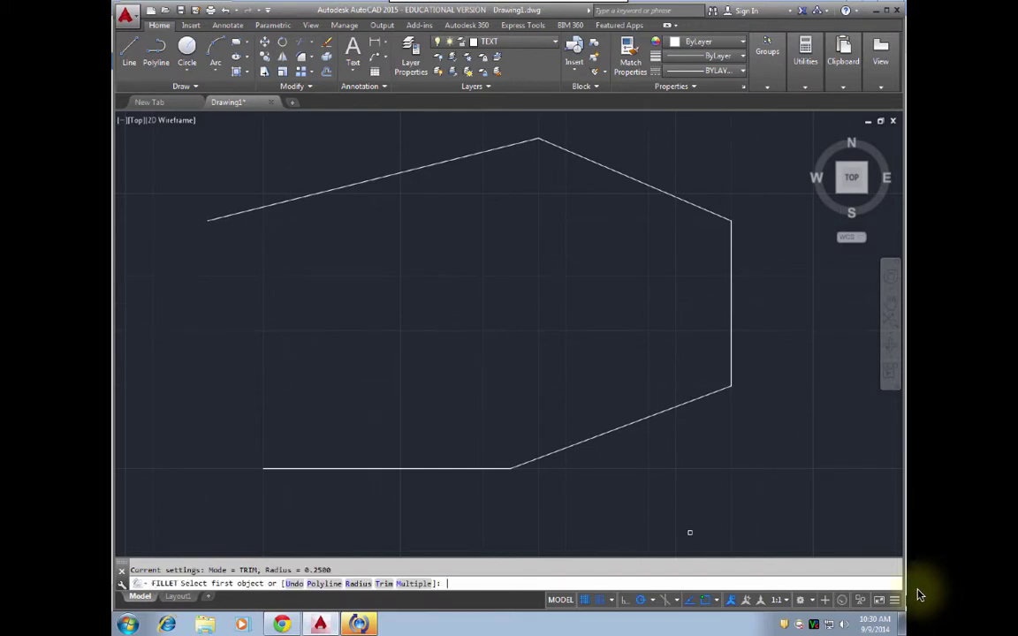
pyautogui.write('p')
pyautogui.press('Return')
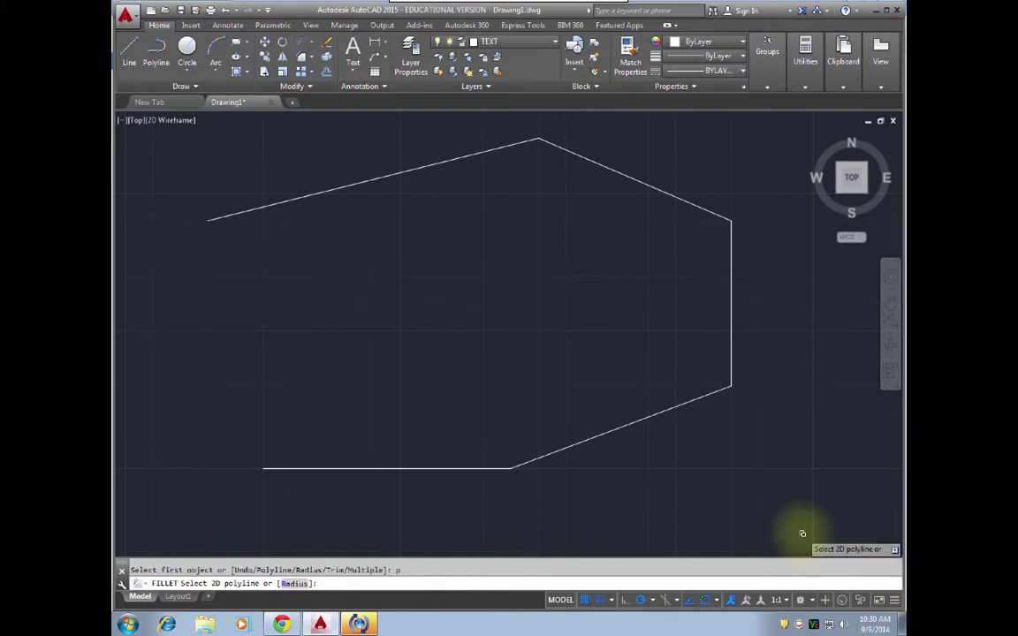
pyautogui.click(559, 449)
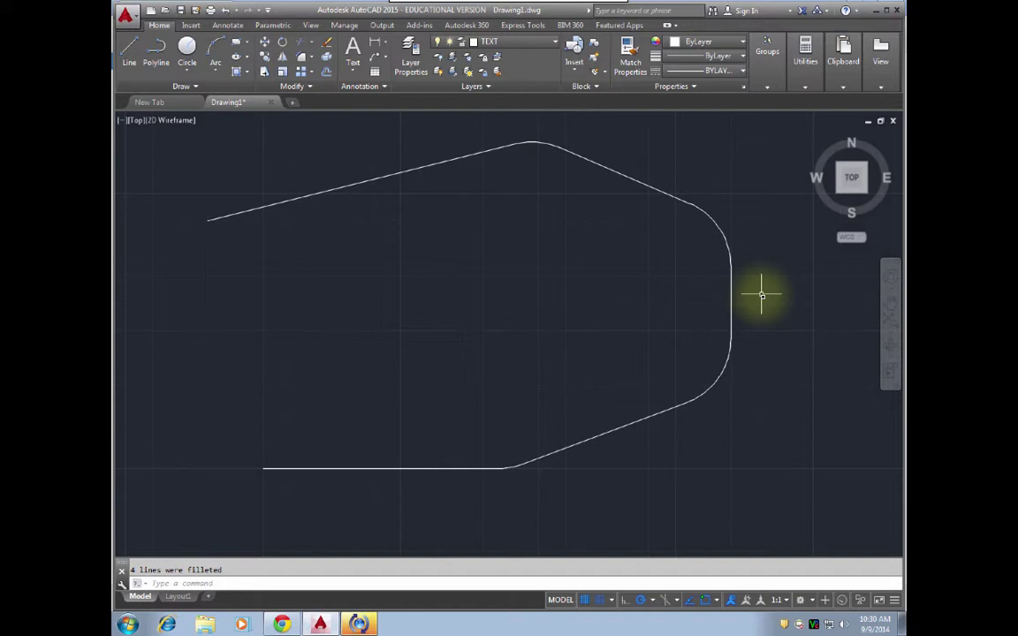
# Step: Undo the polyline fillet and erase the open polyline
pyautogui.hotkey('ctrl', 'z')
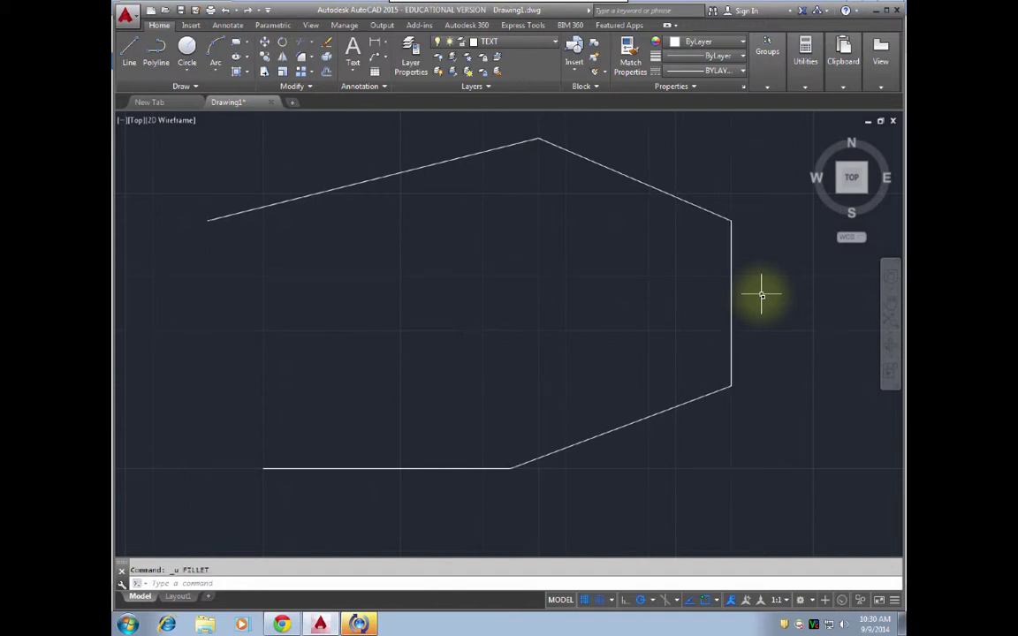
pyautogui.hotkey('ctrl', 'a')
pyautogui.press('Delete')
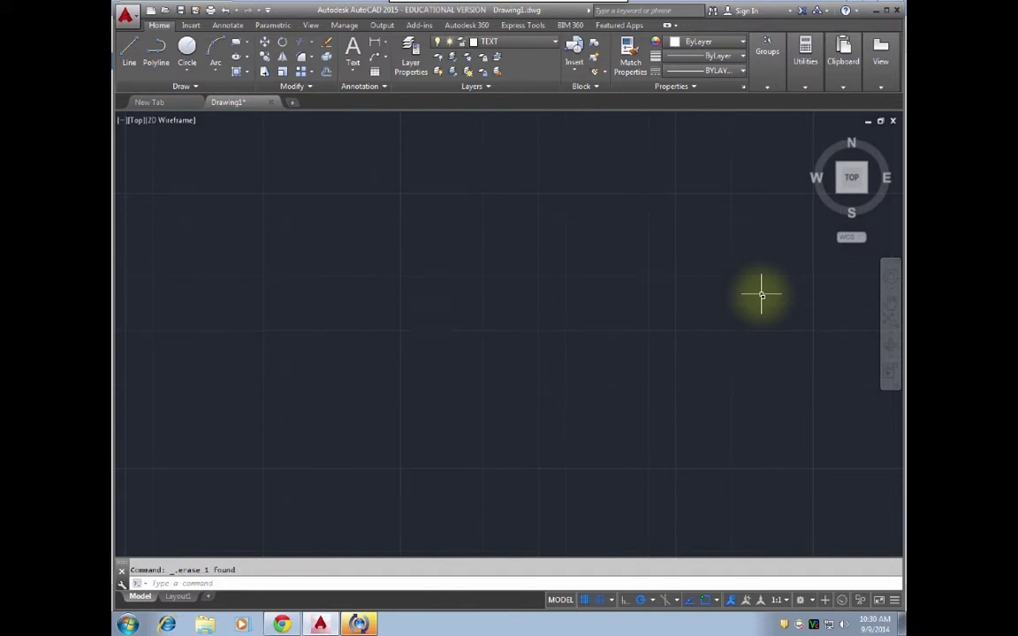
# Step: Draw a closed six-segment polyline counterclockwise, starting with a vertical segment down its west side and finishing with the Close option
pyautogui.click(156, 52)
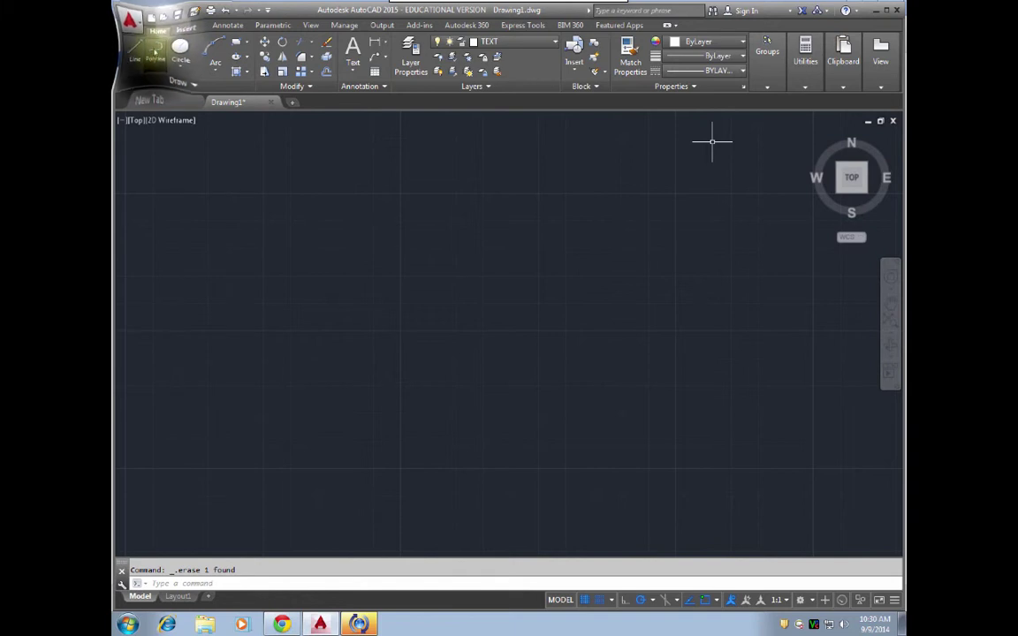
pyautogui.click(235, 276)
pyautogui.click(235, 495)
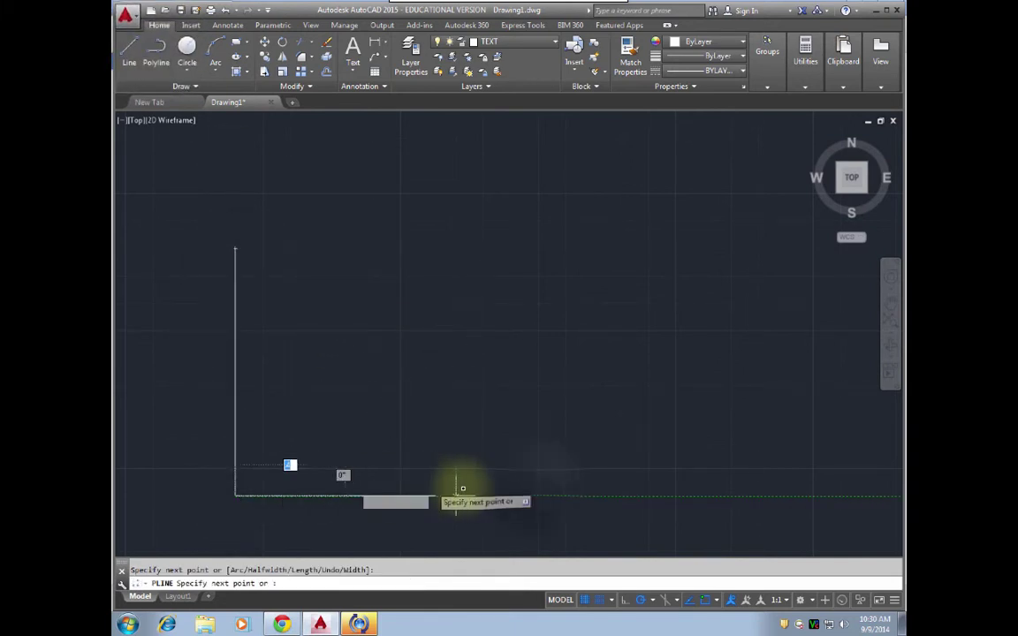
pyautogui.click(540, 495)
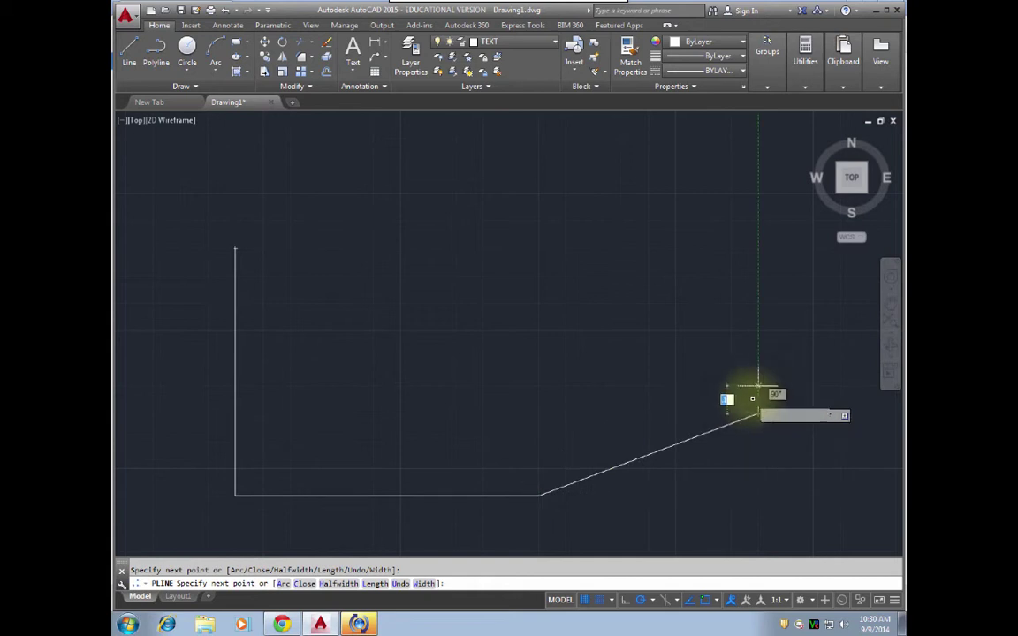
pyautogui.click(757, 414)
pyautogui.click(758, 192)
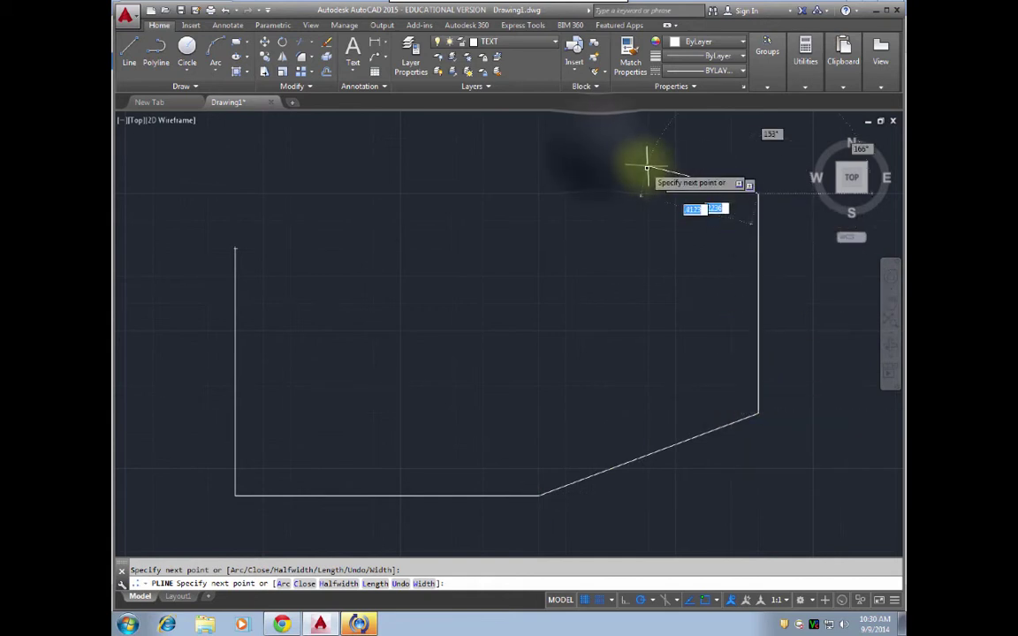
pyautogui.click(593, 137)
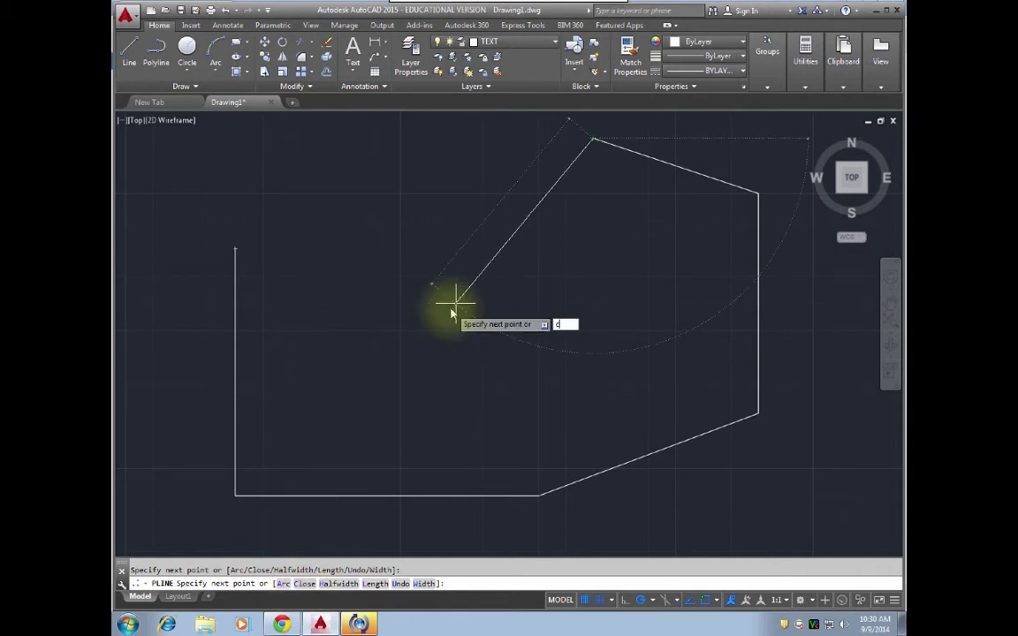
pyautogui.press('Return')
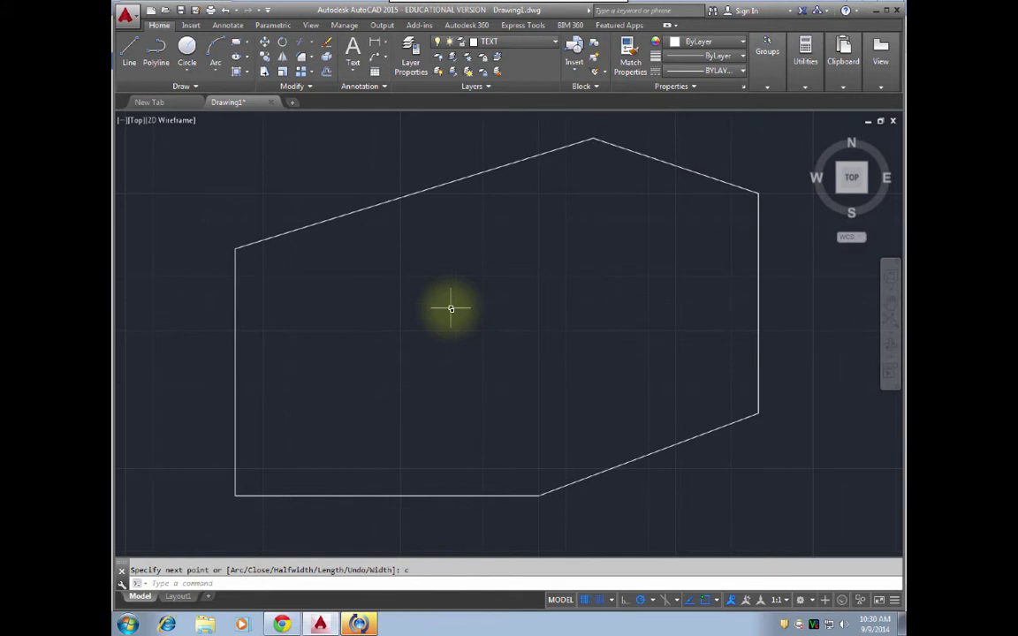
# Step: Fillet all corners of the closed six-sided polyline at once with a radius of 0.5
pyautogui.click(410, 186)
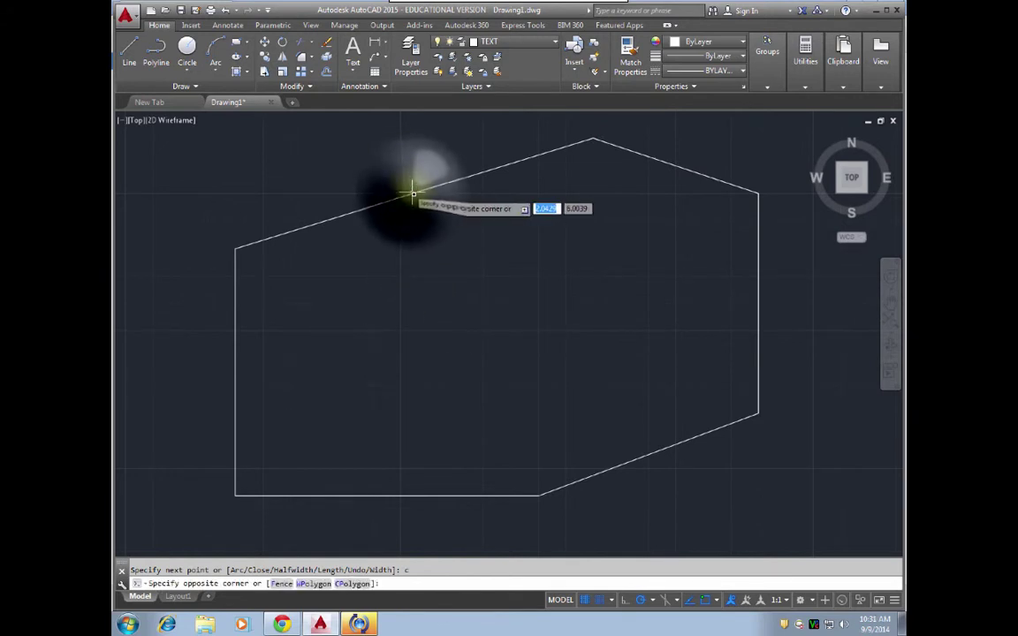
pyautogui.click(413, 193)
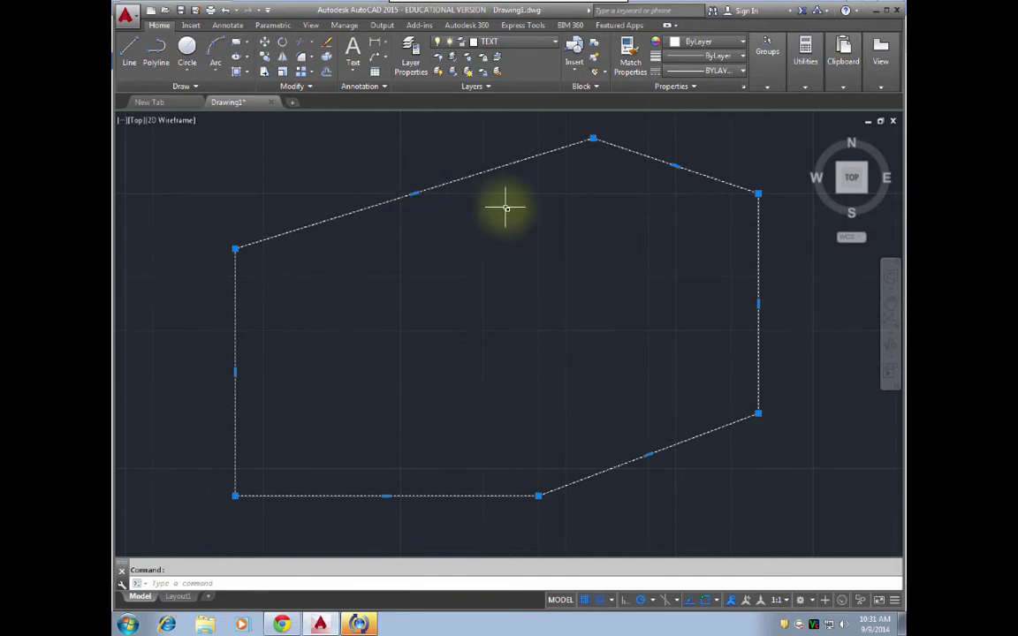
pyautogui.write('f')
pyautogui.press('Return')
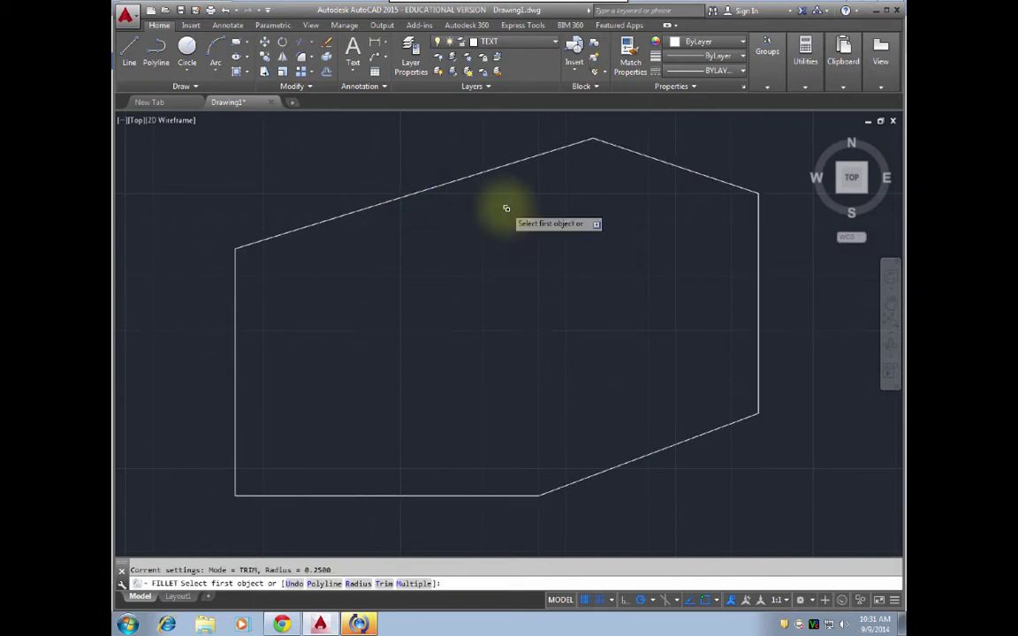
pyautogui.write('r')
pyautogui.press('Return')
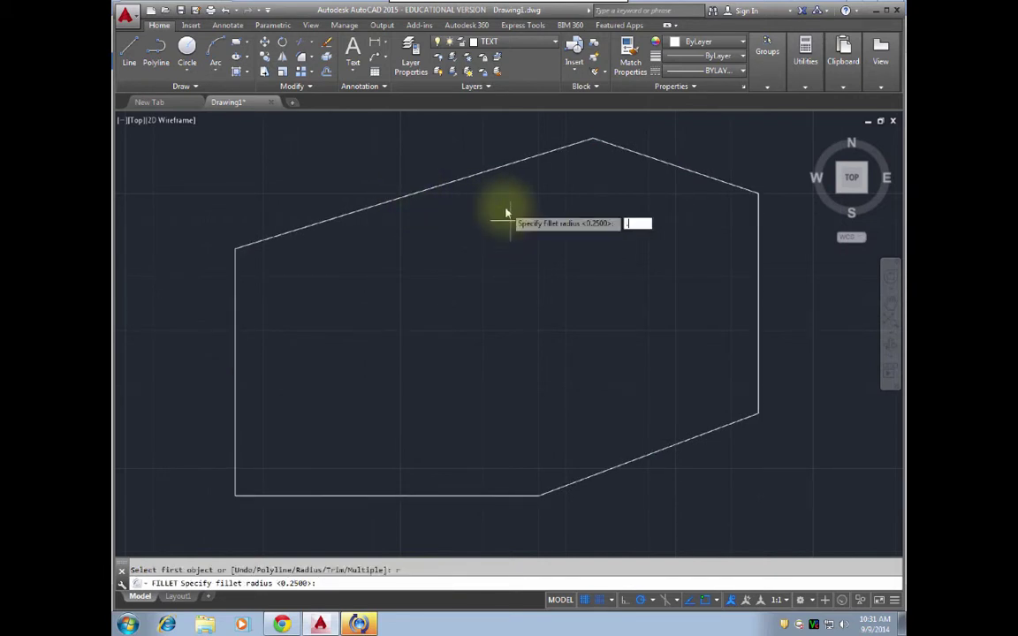
pyautogui.press('Return')
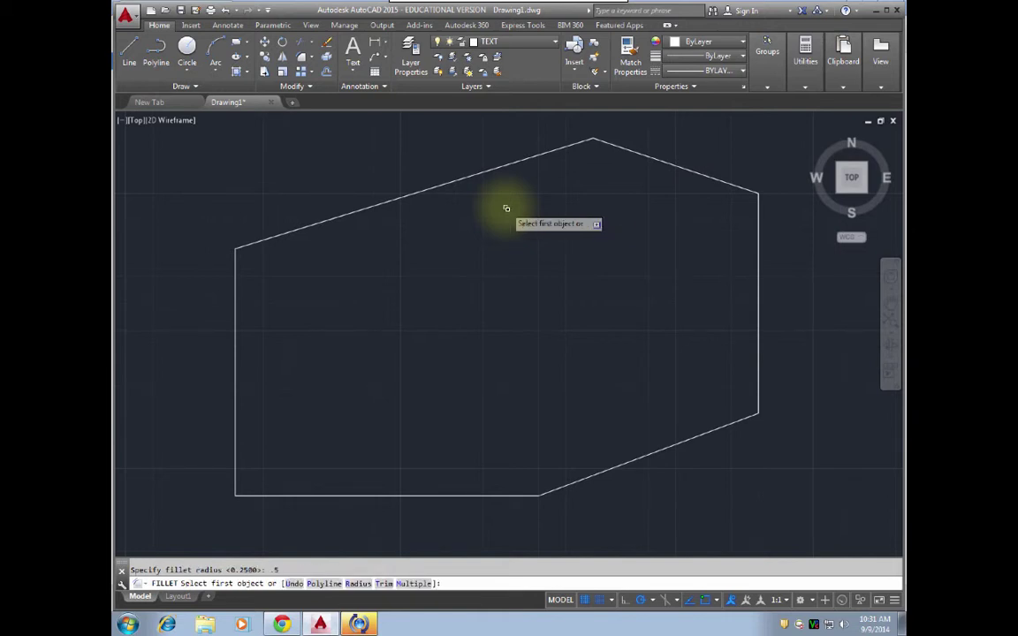
pyautogui.write('p')
pyautogui.press('Return')
pyautogui.click(493, 177)
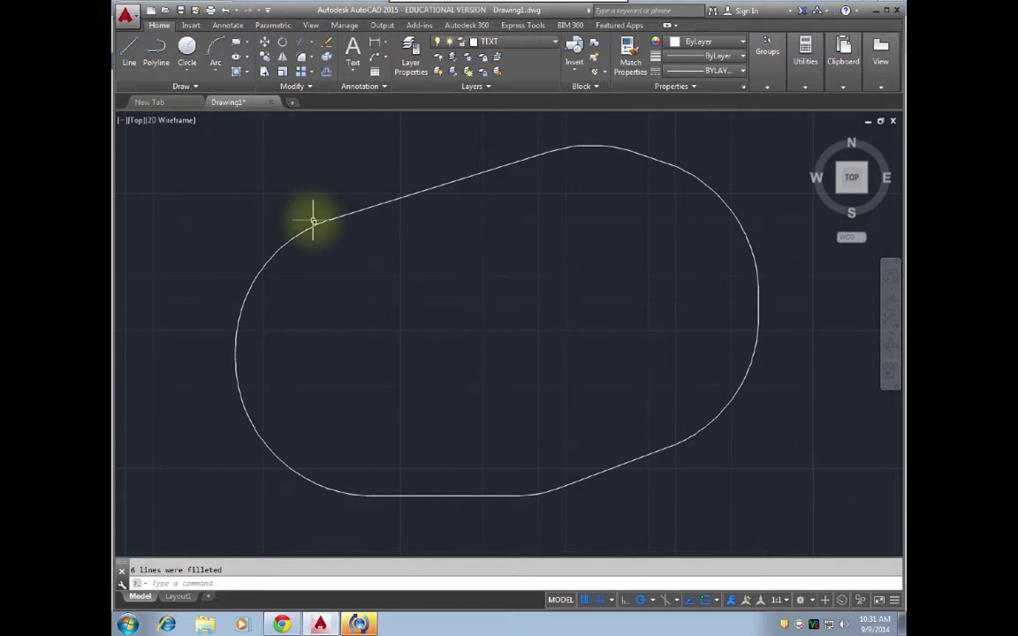
# Step: Erase the filleted closed polyline and draw a vertical single-segment polyline on the west side of the drawing area
pyautogui.click(362, 209)
pyautogui.press('Delete')
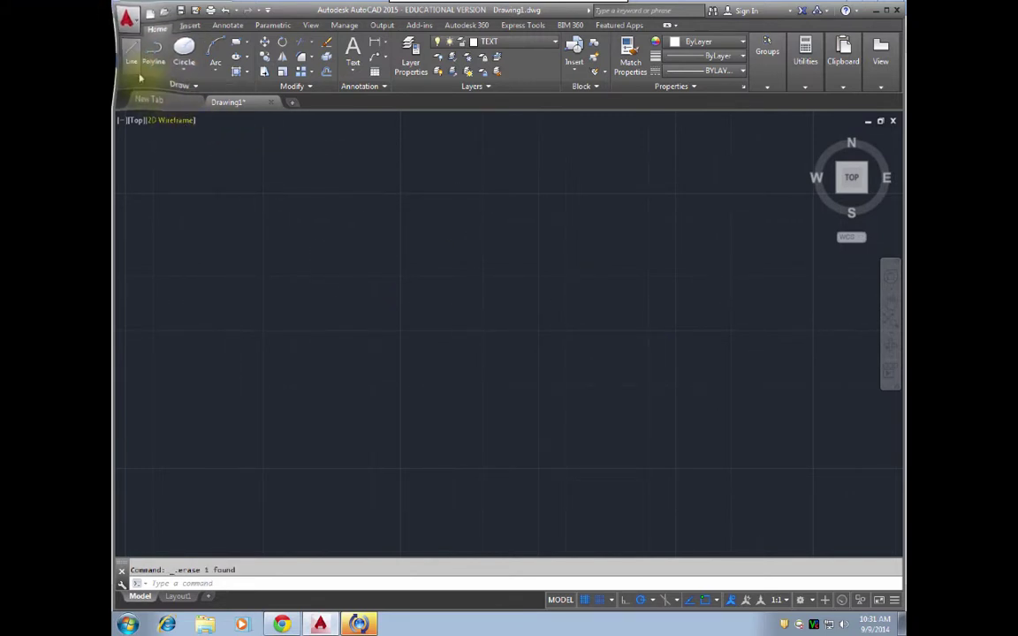
pyautogui.click(155, 53)
pyautogui.click(208, 193)
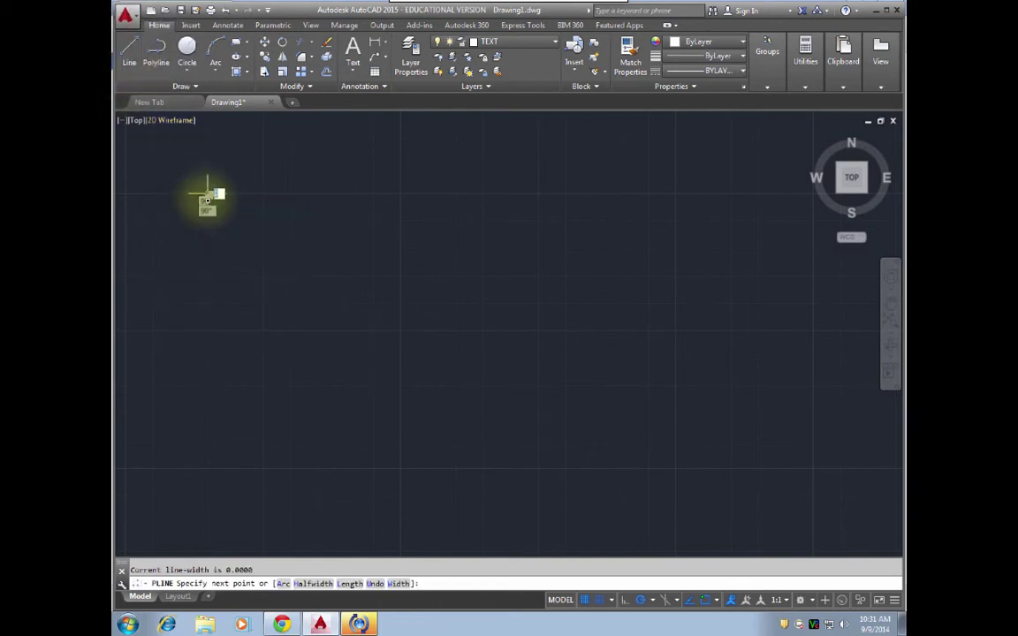
pyautogui.click(206, 412)
pyautogui.press('Return')
# Step: Draw a long horizontal single-segment polyline east of the vertical one, and a separate upward-sloping one below it
pyautogui.press('Return')
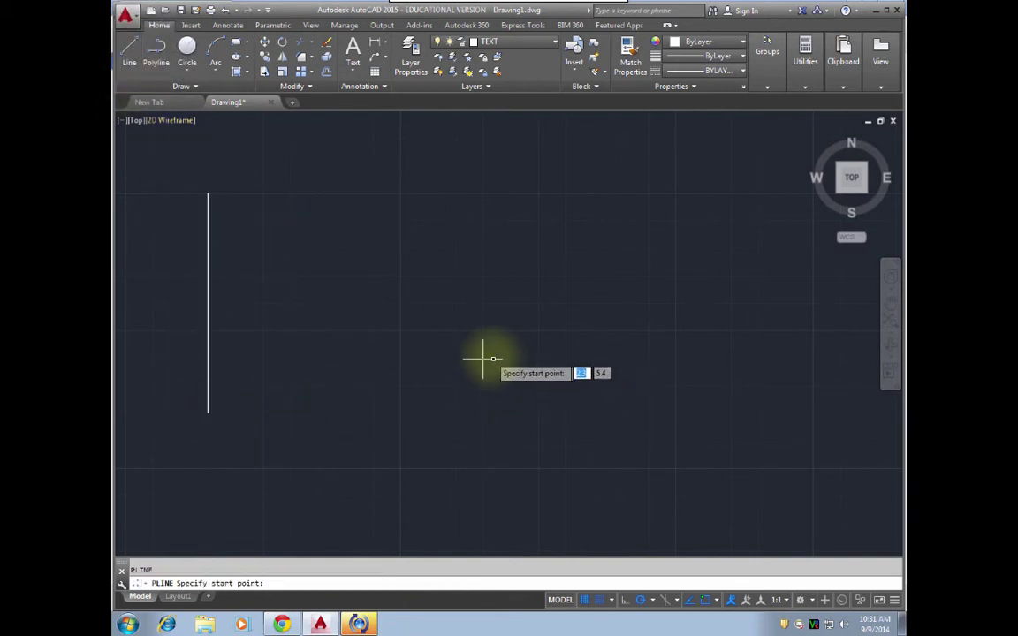
pyautogui.click(345, 358)
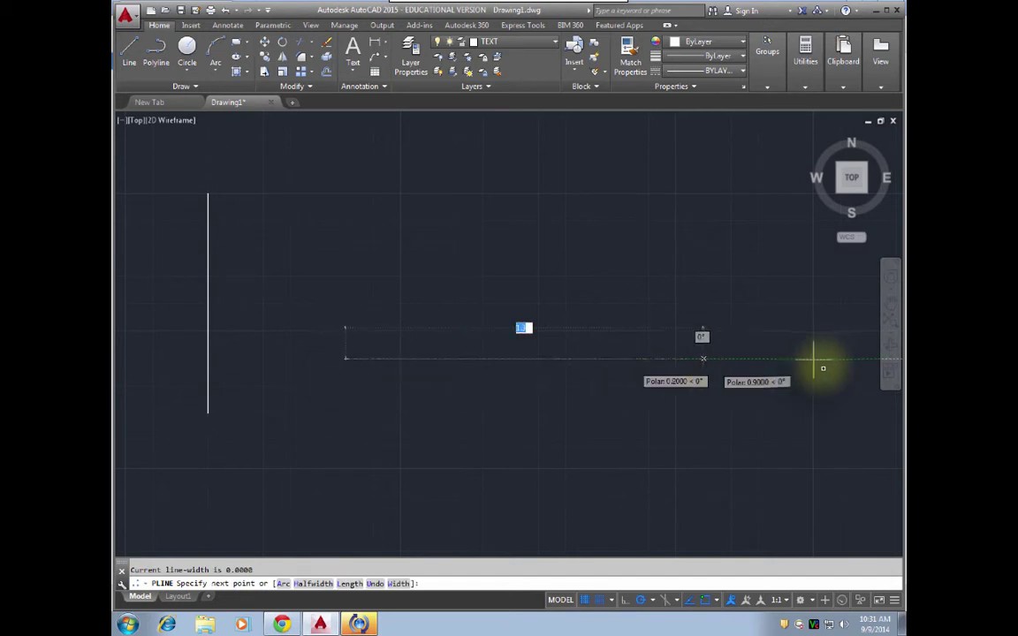
pyautogui.click(813, 358)
pyautogui.press('Return')
pyautogui.press('Return')
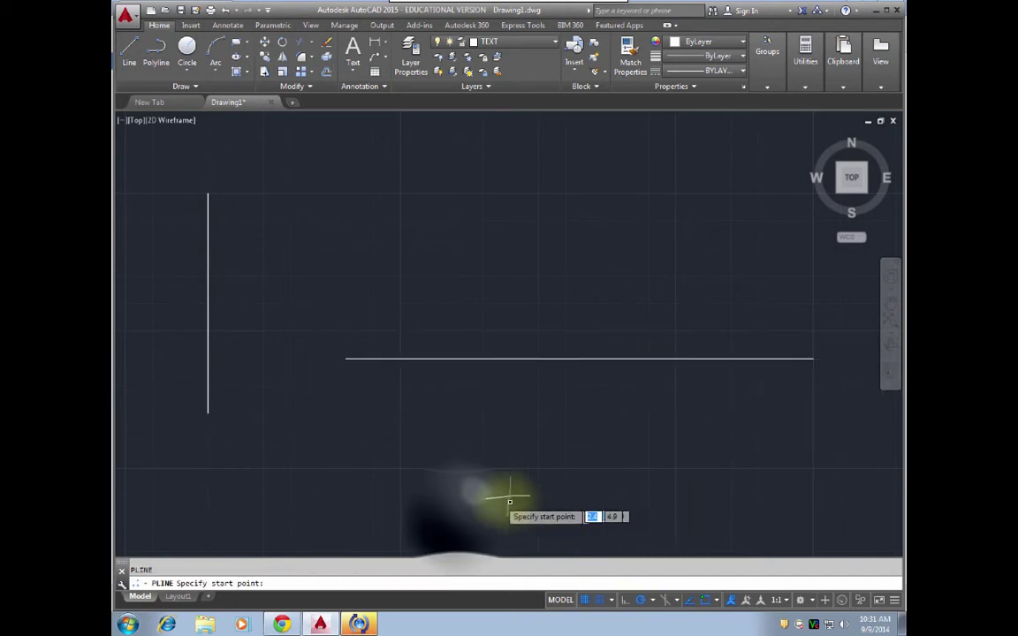
pyautogui.click(455, 522)
pyautogui.click(703, 414)
pyautogui.press('Return')
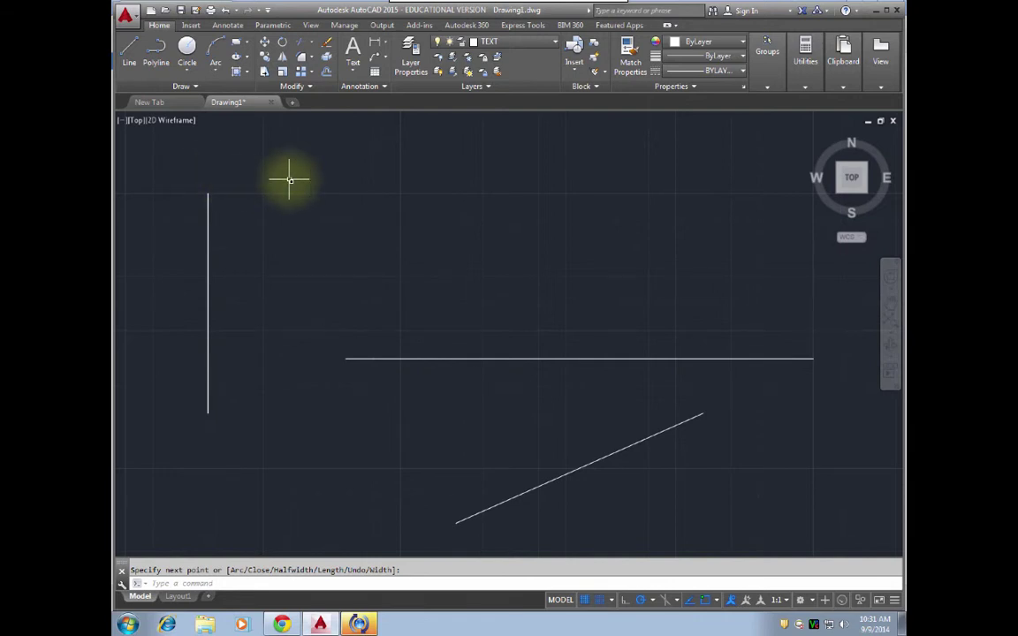
# Step: Fillet the vertical polyline with the horizontal polyline
pyautogui.write('f')
pyautogui.press('Return')
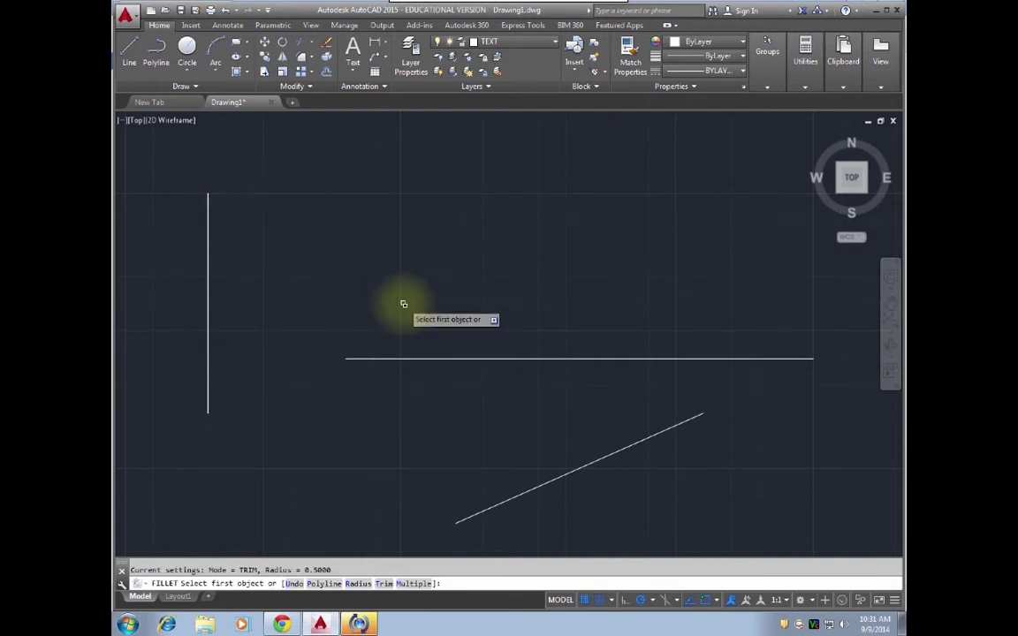
pyautogui.click(209, 239)
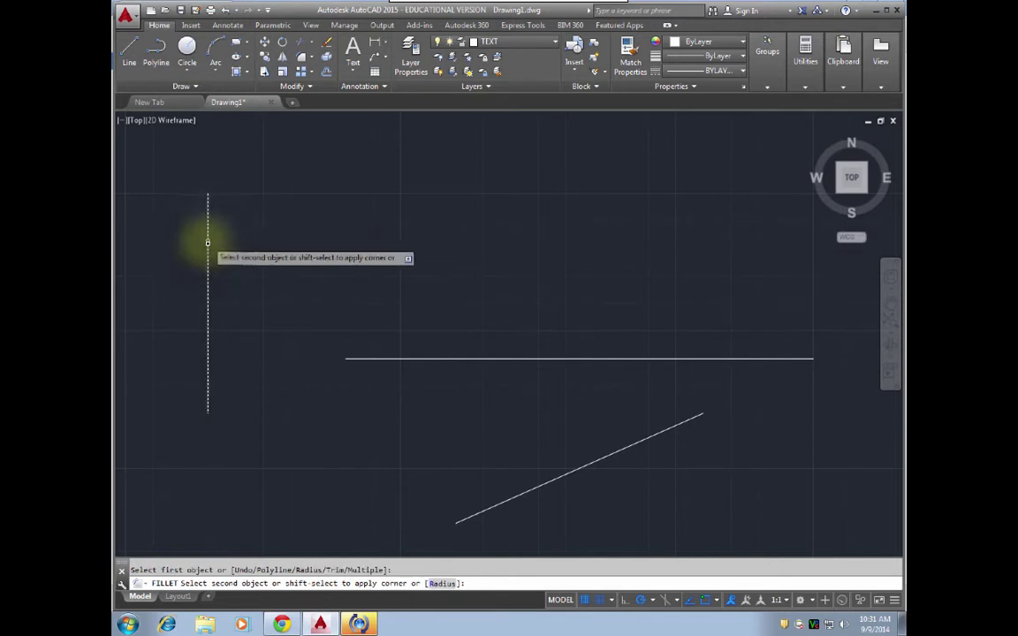
pyautogui.click(409, 361)
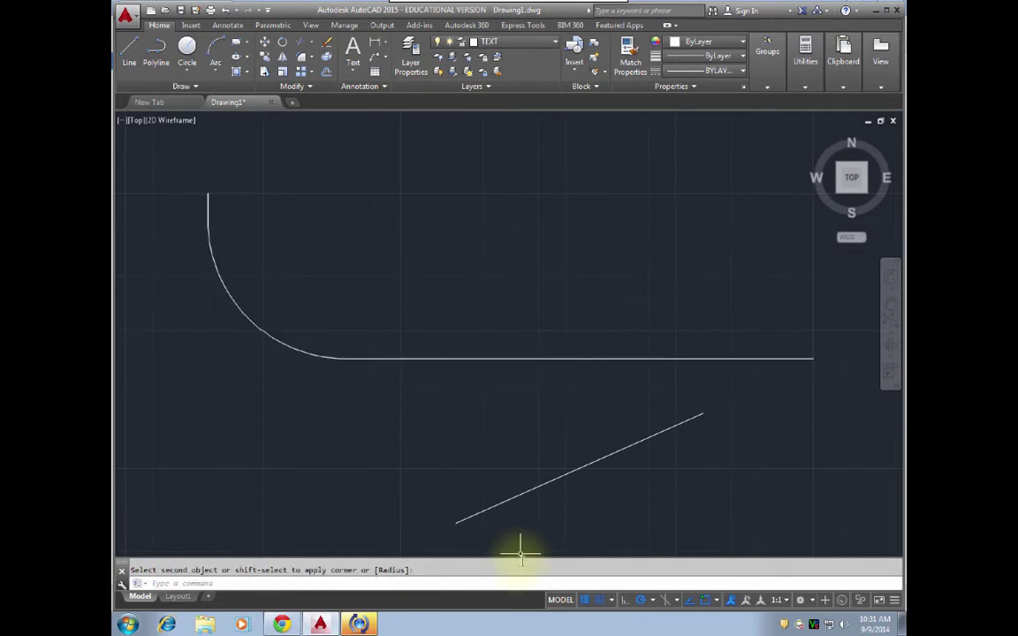
pyautogui.press('Escape')
pyautogui.click(514, 496)
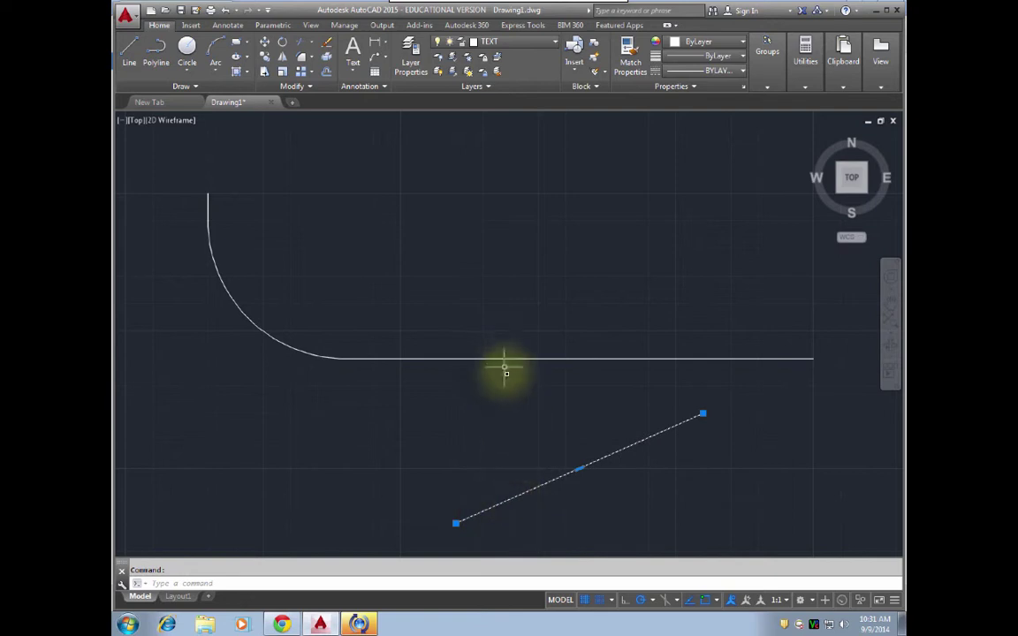
pyautogui.click(495, 359)
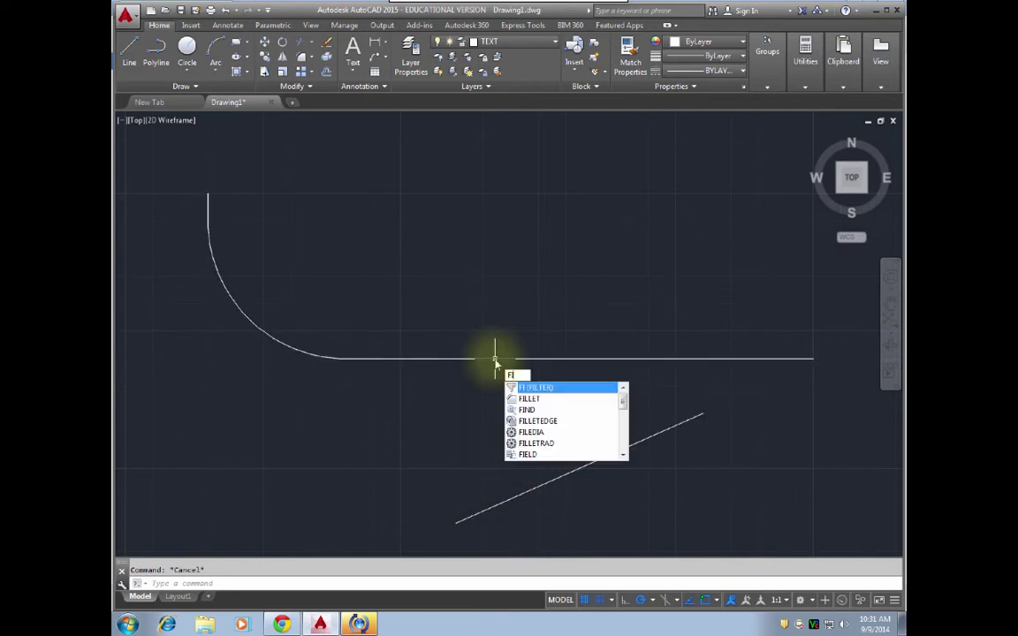
pyautogui.press('Return')
pyautogui.press('Escape')
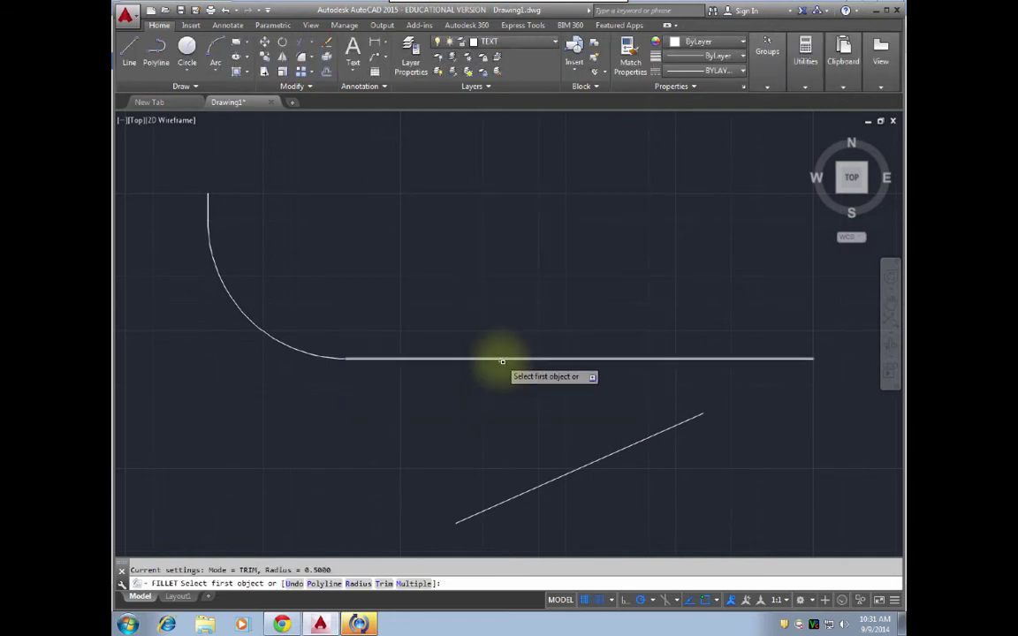
# Step: Try filleting the horizontal polyline segment with the sloping polyline below it, and undo the fillet
pyautogui.click(508, 360)
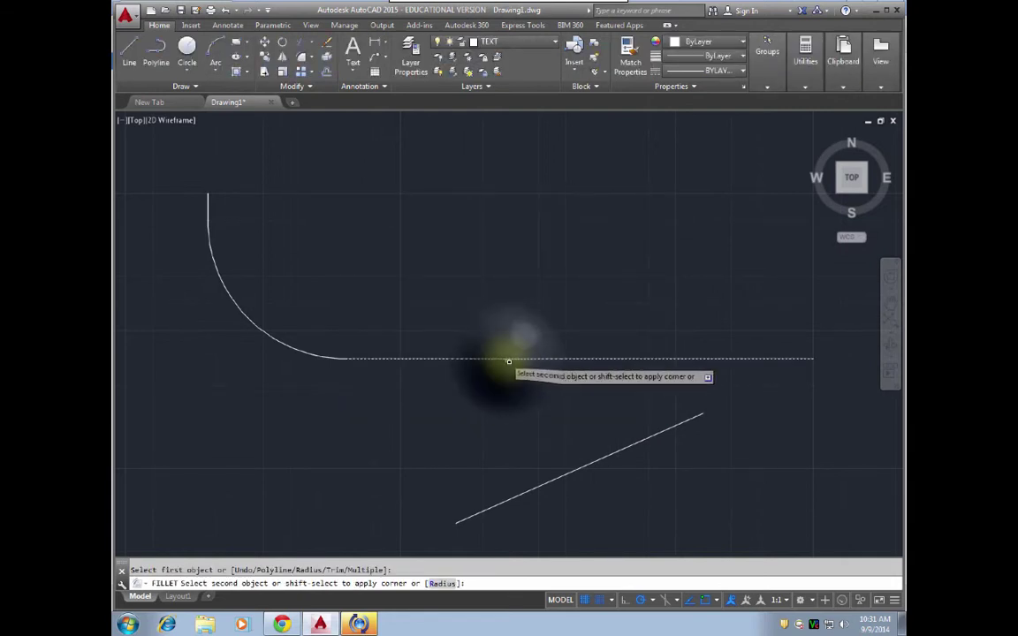
pyautogui.click(573, 474)
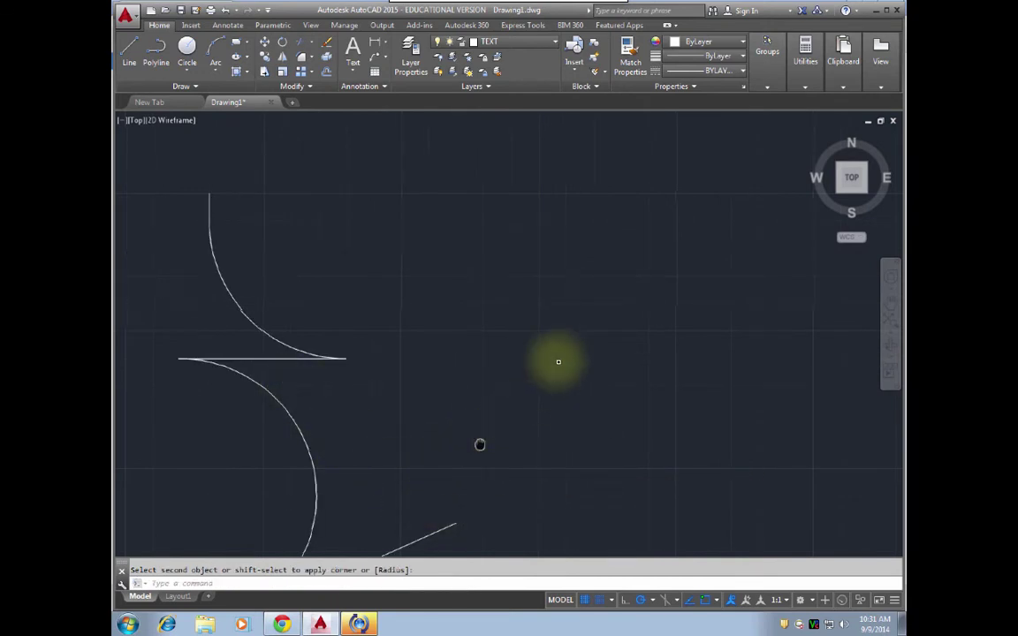
pyautogui.moveTo(479, 442); pyautogui.dragTo(557, 361, button='middle')
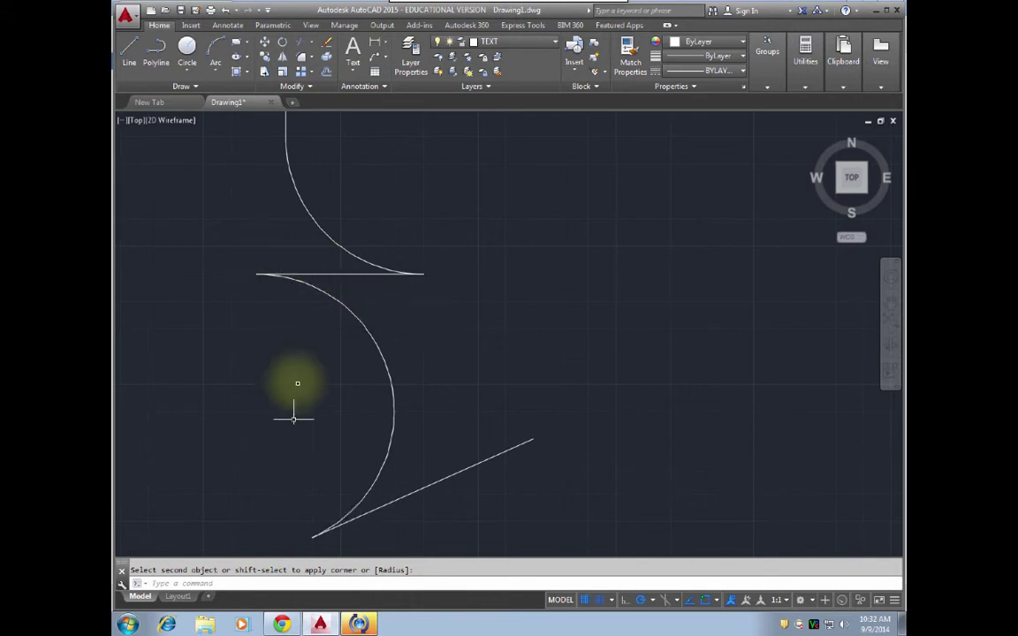
pyautogui.press('Escape')
pyautogui.hotkey('ctrl', 'z')
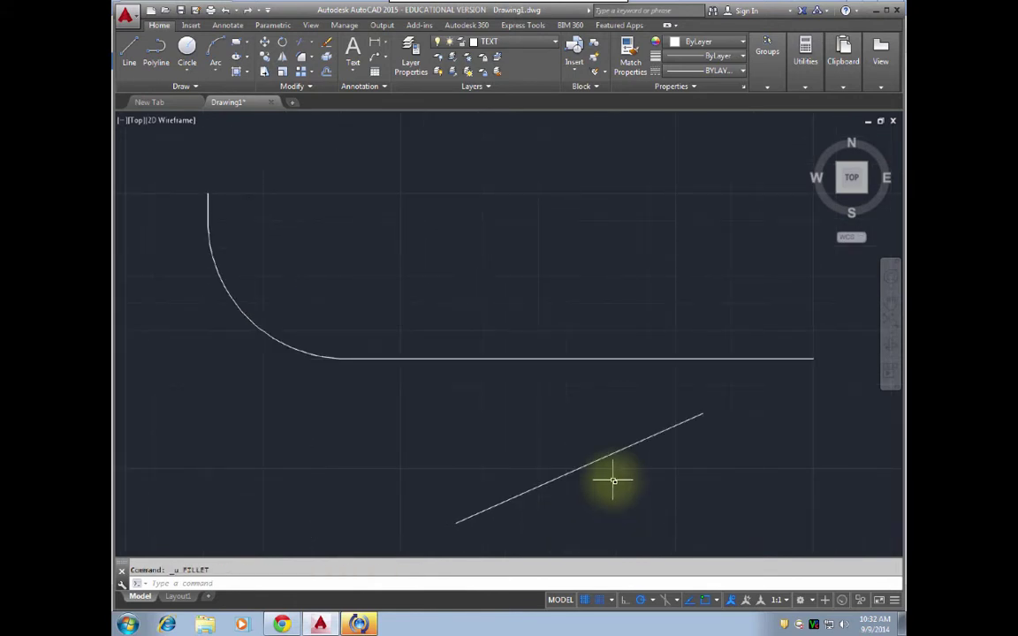
# Step: Set the fillet radius to 0.25 and fillet the horizontal polyline segment with the sloping polyline below it
pyautogui.press('Return')
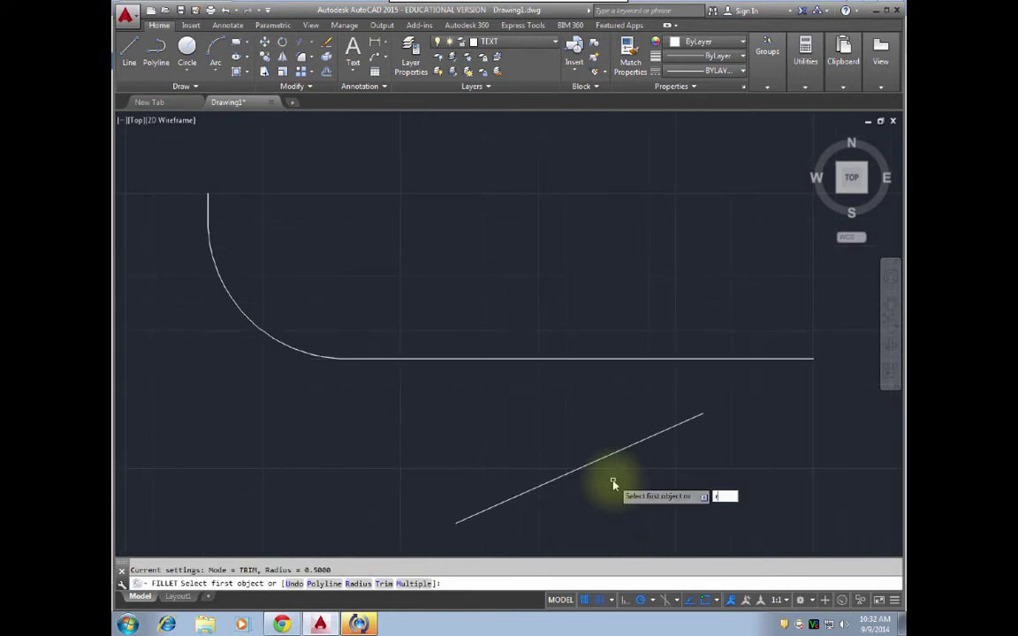
pyautogui.write('r')
pyautogui.press('Return')
pyautogui.press('Return')
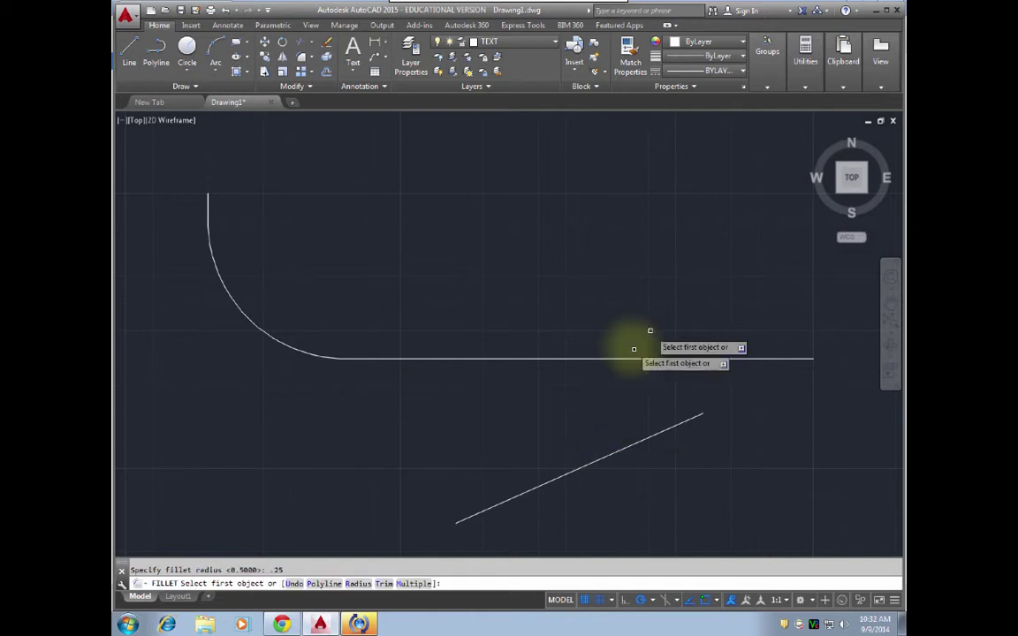
pyautogui.click(594, 358)
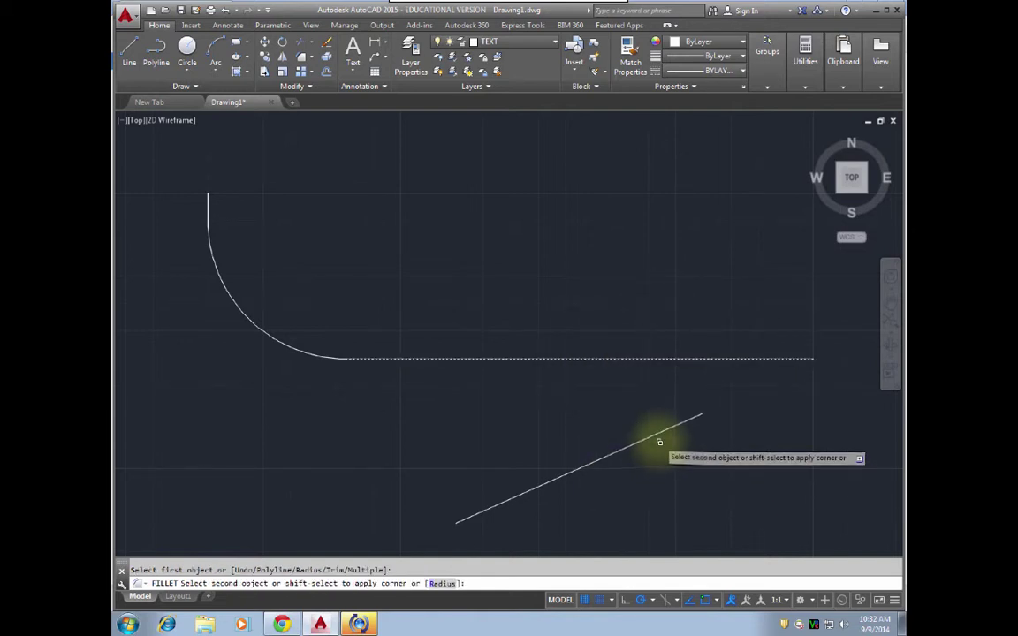
pyautogui.click(658, 433)
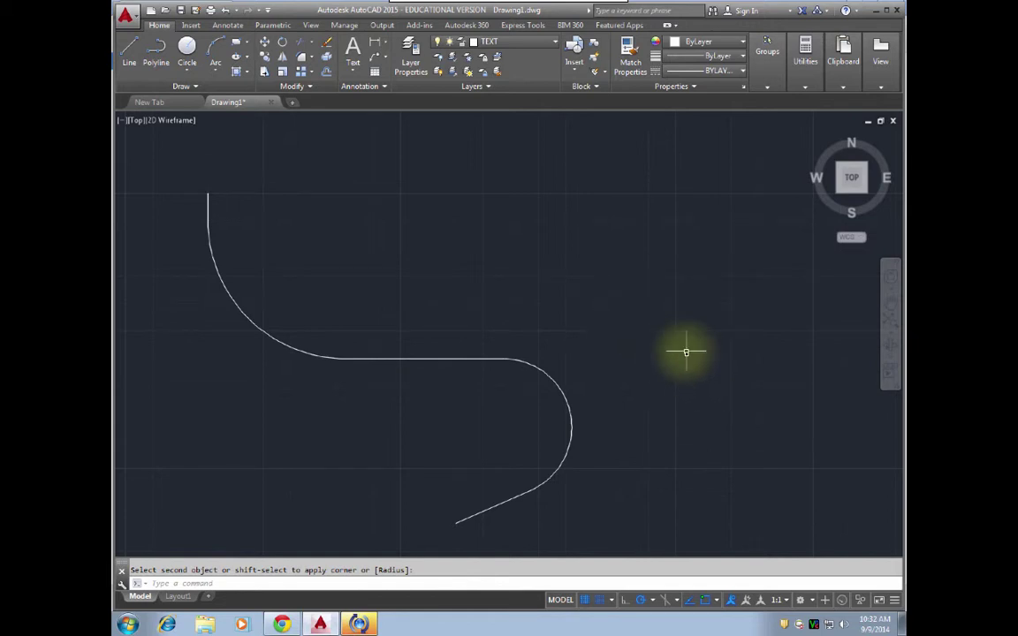
# Step: Erase the joined, filleted polyline so the drawing area is empty
pyautogui.click(639, 367)
pyautogui.hotkey('ctrl', 'a')
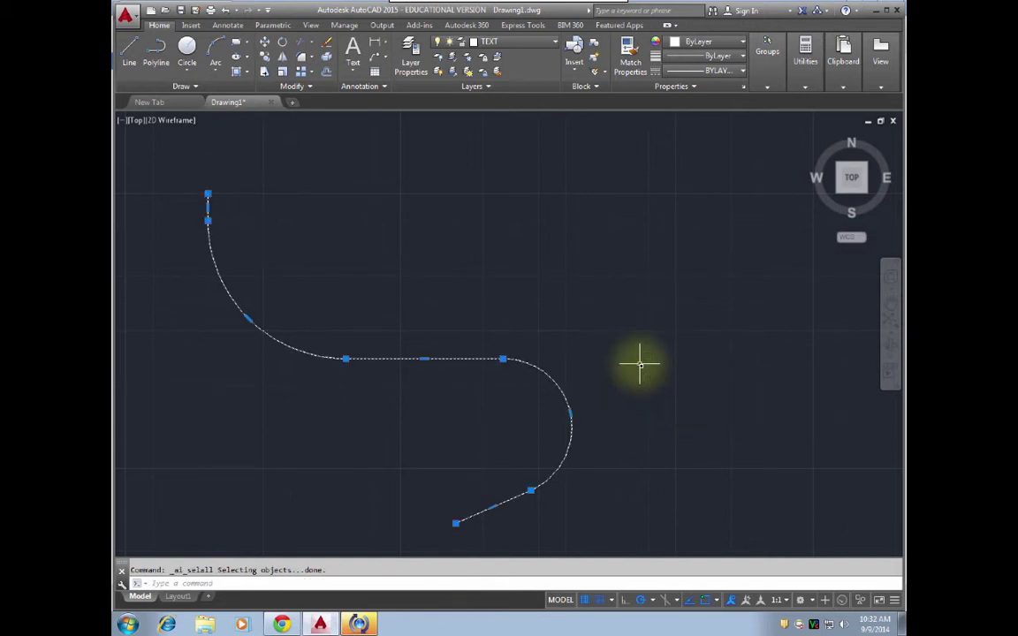
pyautogui.press('Delete')
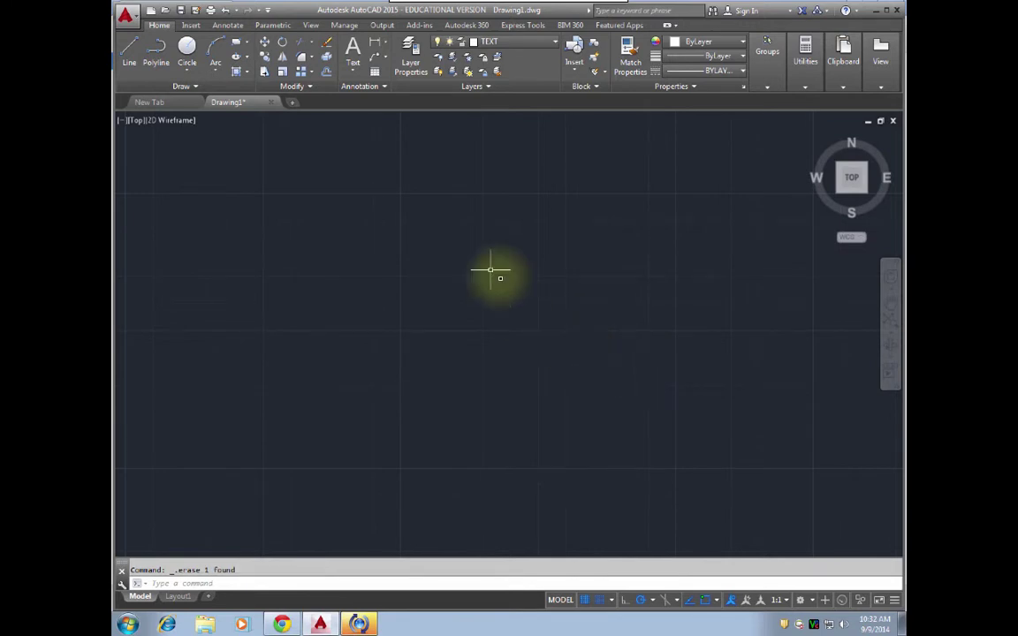
# Step: Draw a square from four connected line segments in the upper-left part of the drawing area
pyautogui.click(129, 49)
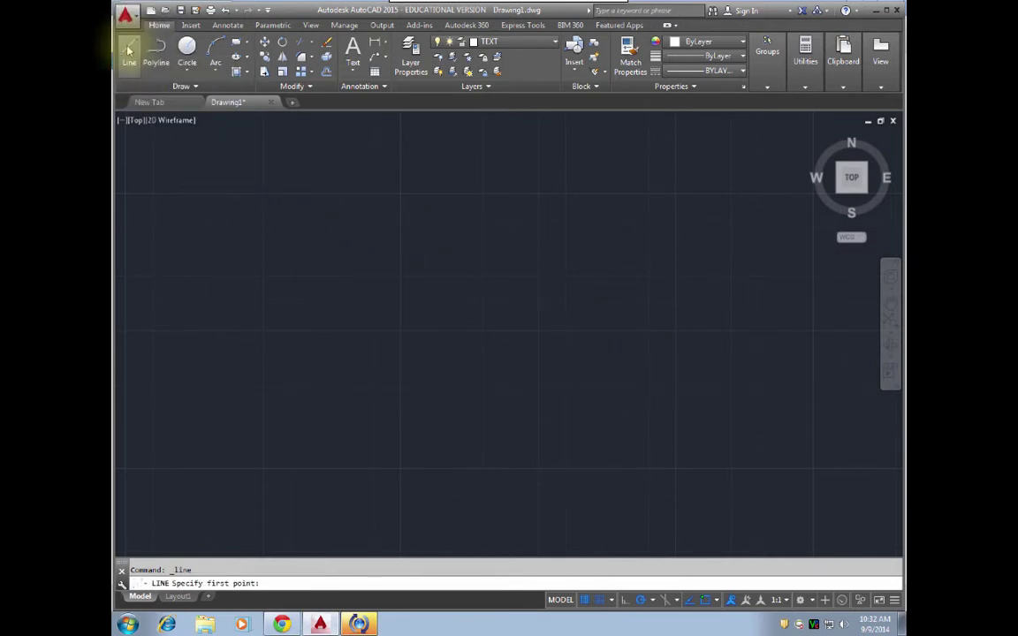
pyautogui.click(262, 197)
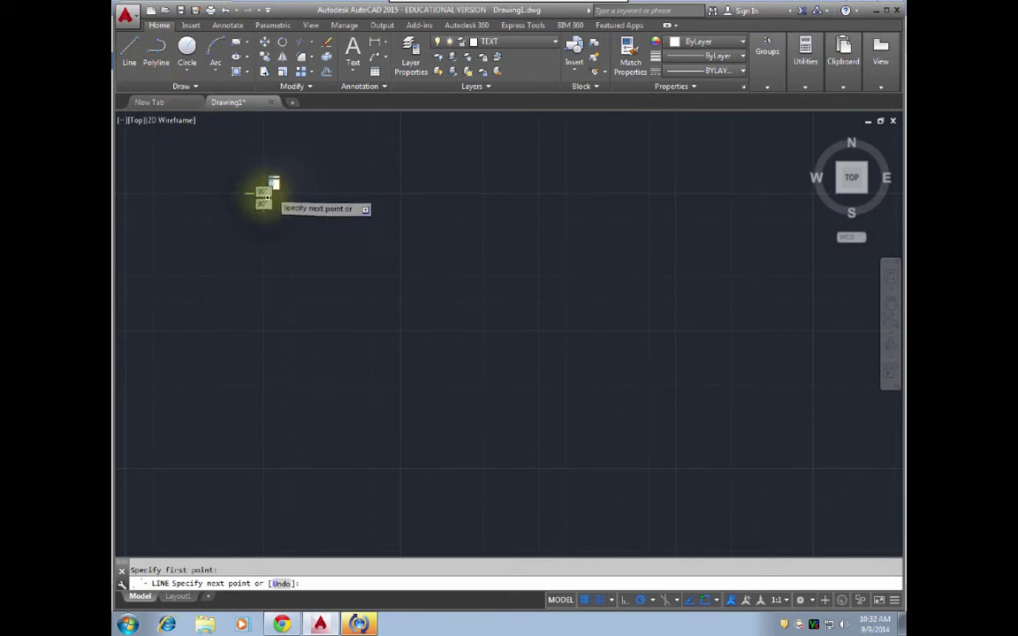
pyautogui.click(263, 330)
pyautogui.click(401, 331)
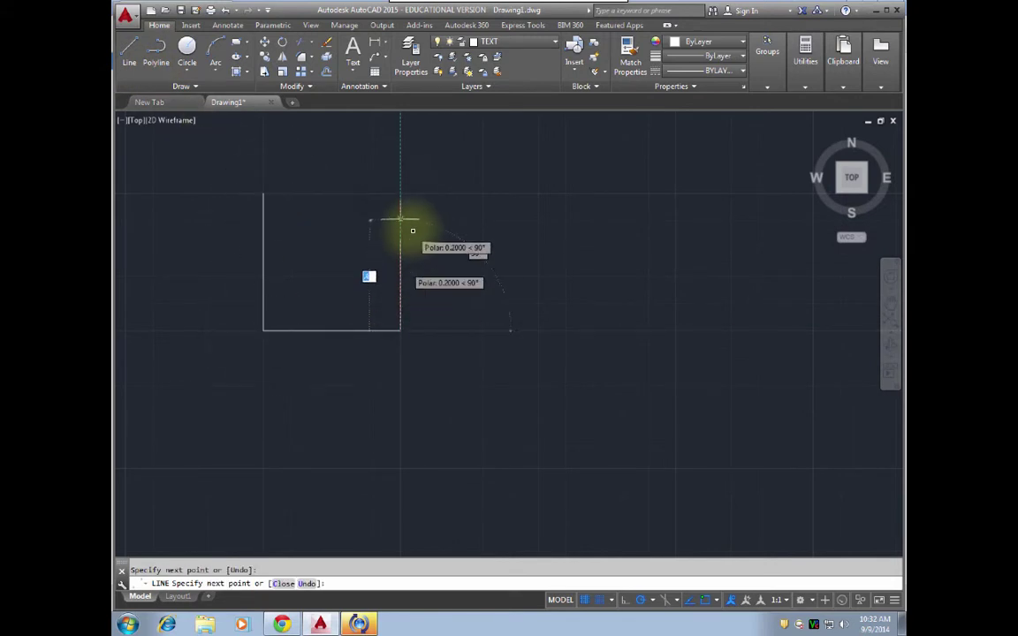
pyautogui.click(400, 192)
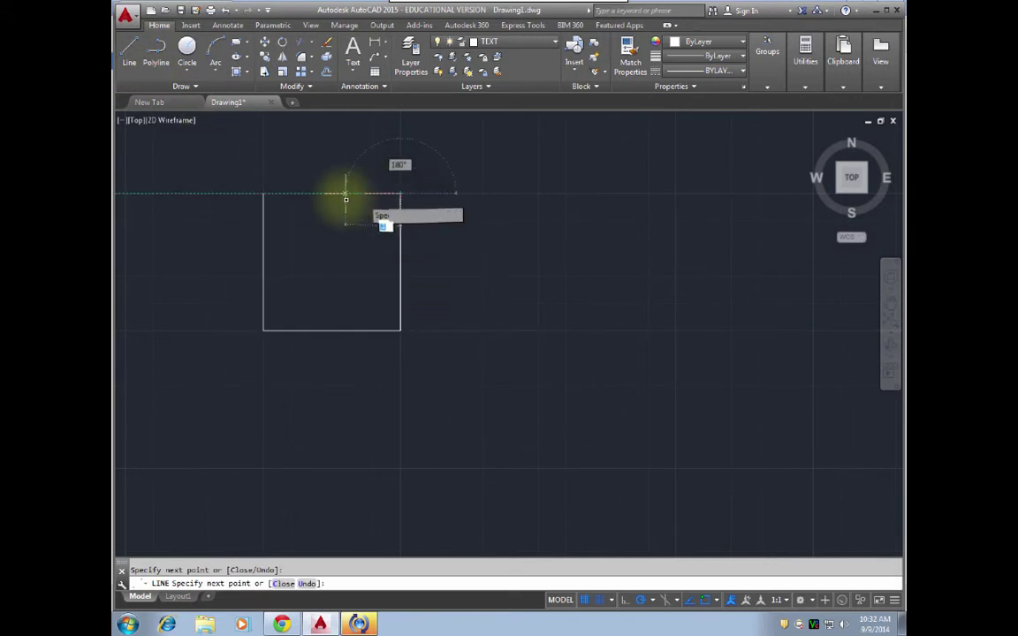
pyautogui.click(264, 195)
pyautogui.press('Return')
# Step: Select the square's upper and left sides individually to check whether they are separate objects, and clear the selection
pyautogui.scroll(1, 696, 521)
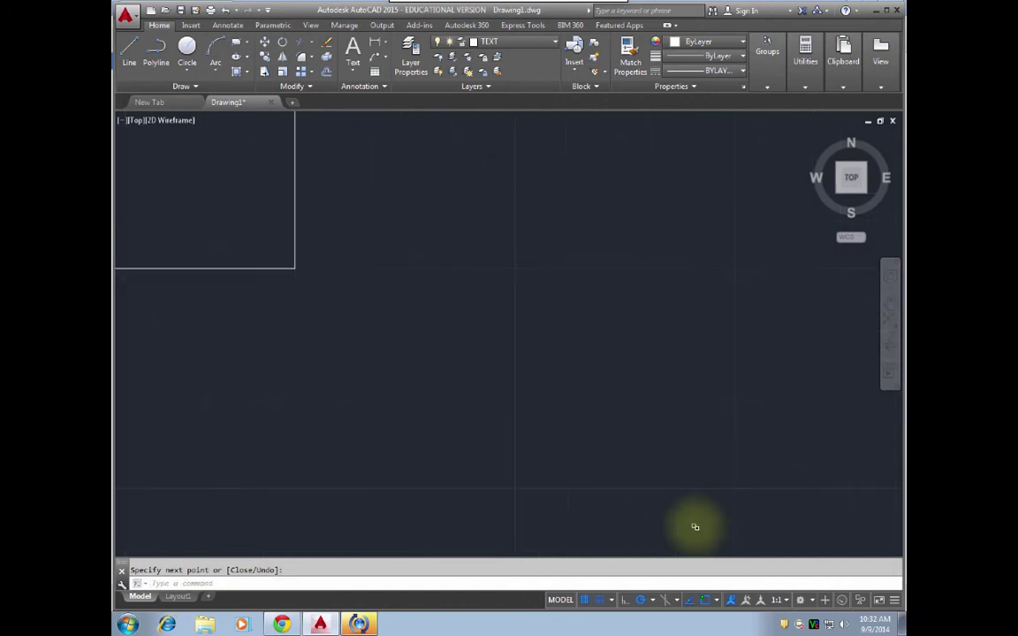
pyautogui.write('z')
pyautogui.press('Return')
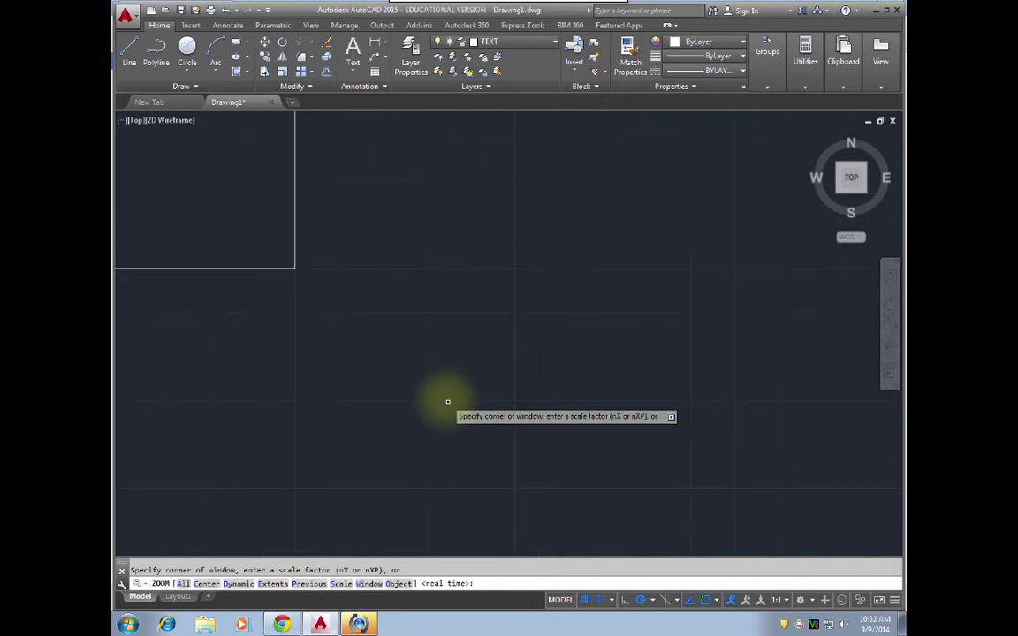
pyautogui.write('e')
pyautogui.press('Return')
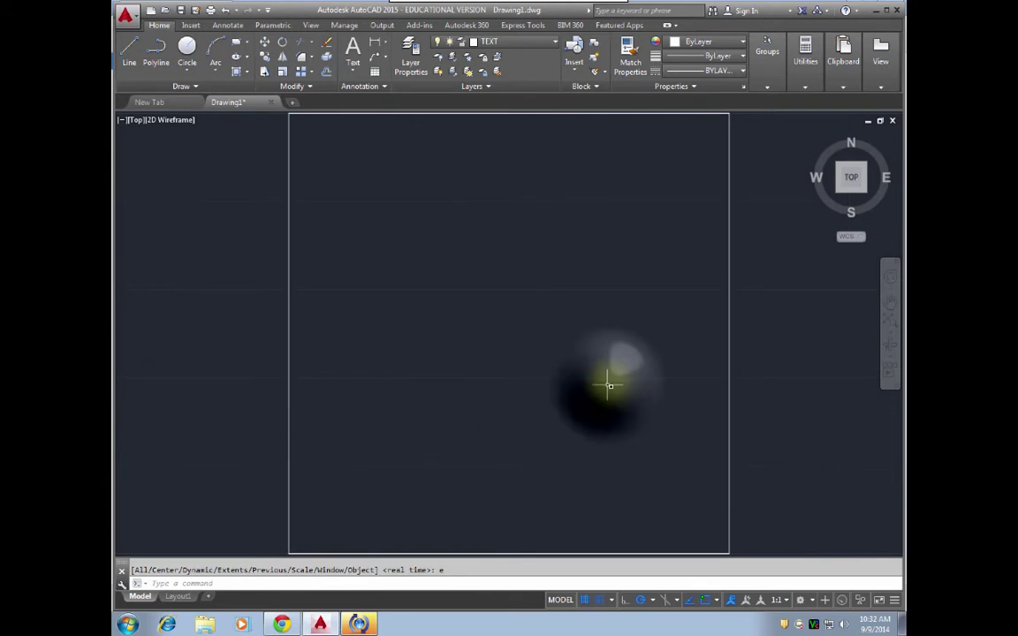
pyautogui.click(608, 385)
pyautogui.press('Escape')
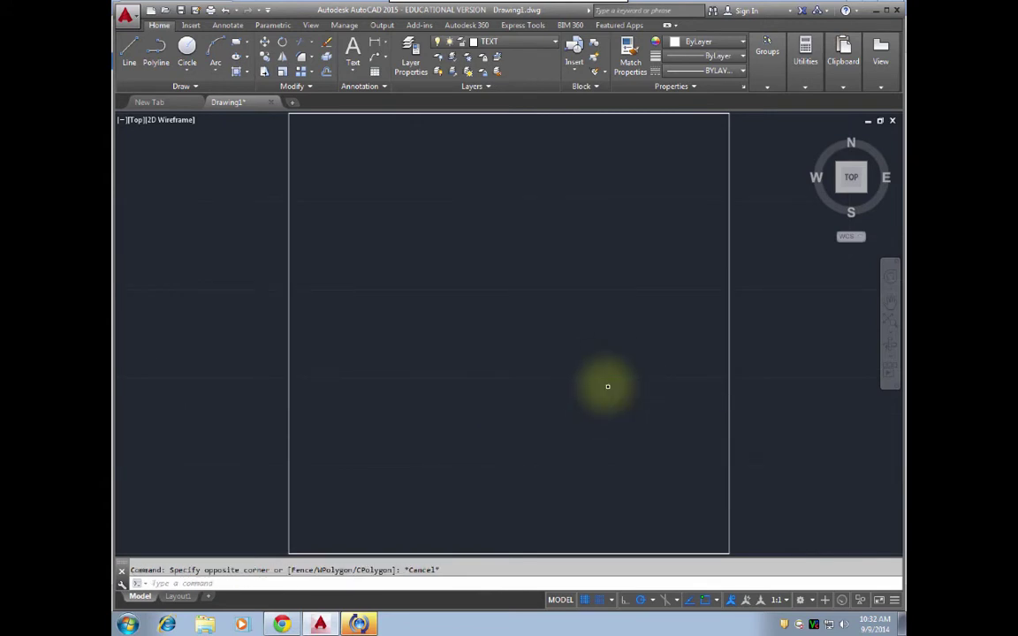
pyautogui.scroll(-2, 607, 386)
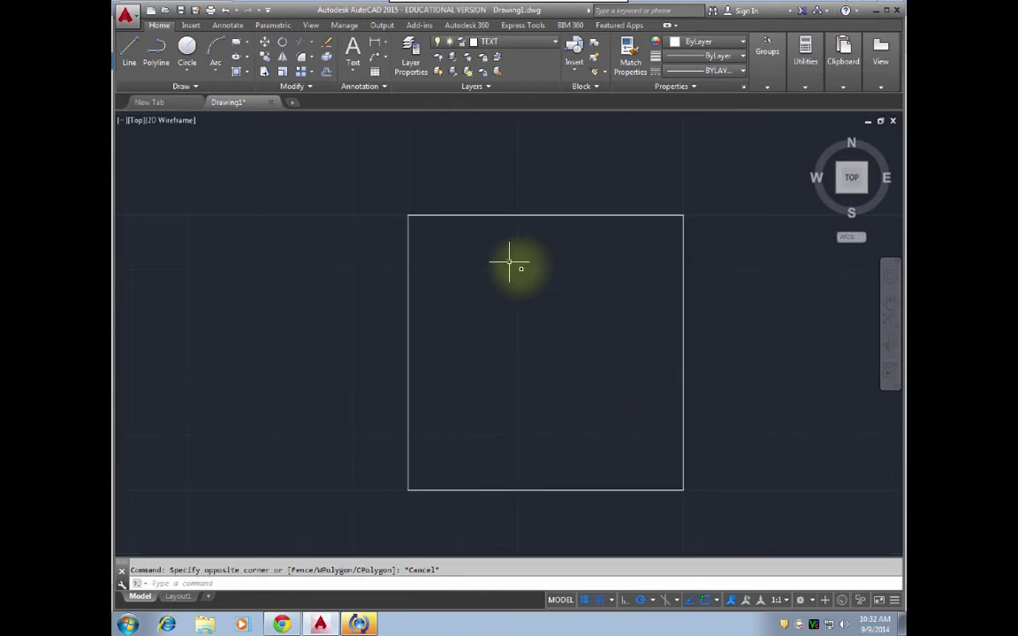
pyautogui.click(464, 214)
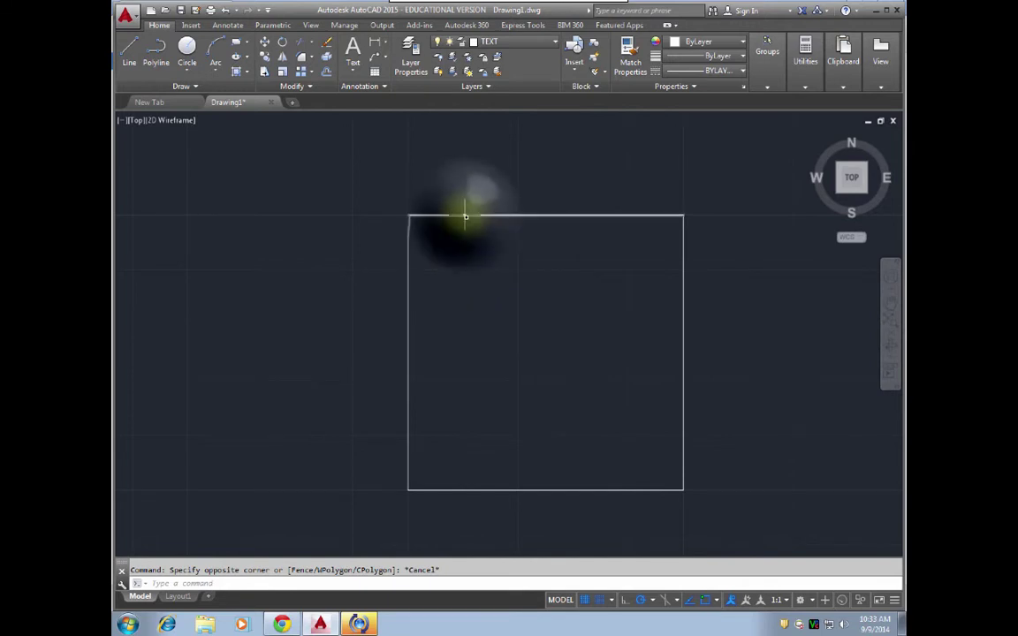
pyautogui.click(408, 280)
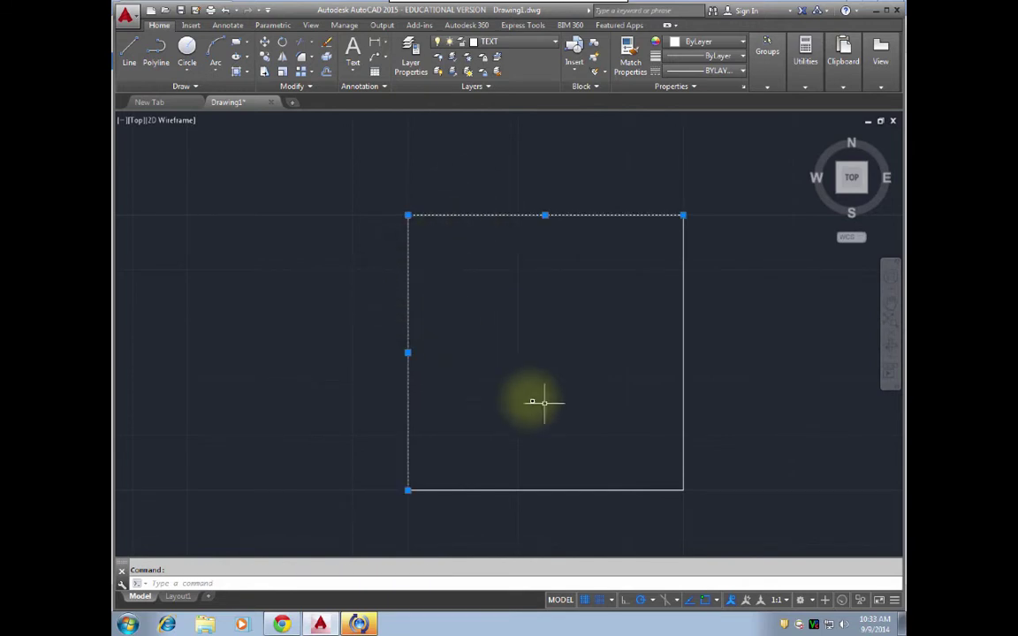
pyautogui.press('Escape')
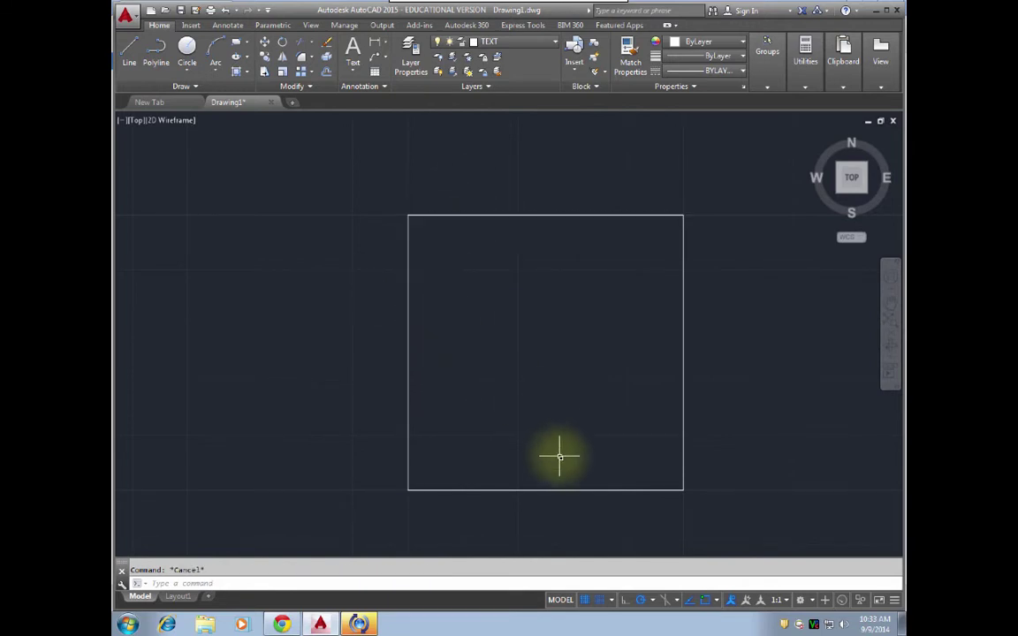
# Step: Try erasing only the square's upper line, and undo the erase
pyautogui.click(508, 215)
pyautogui.press('Delete')
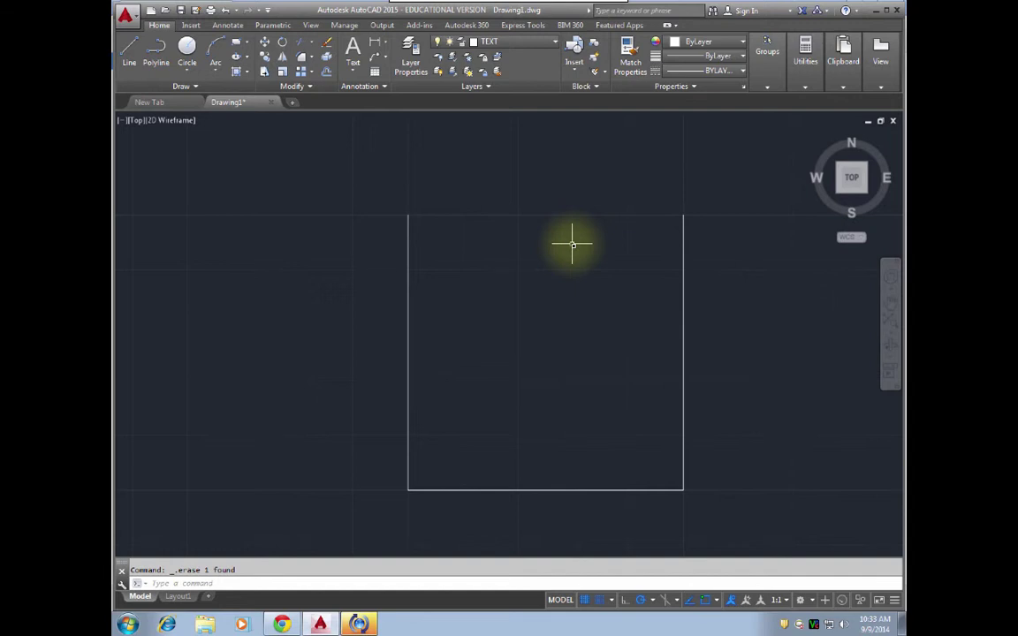
pyautogui.hotkey('ctrl', 'z')
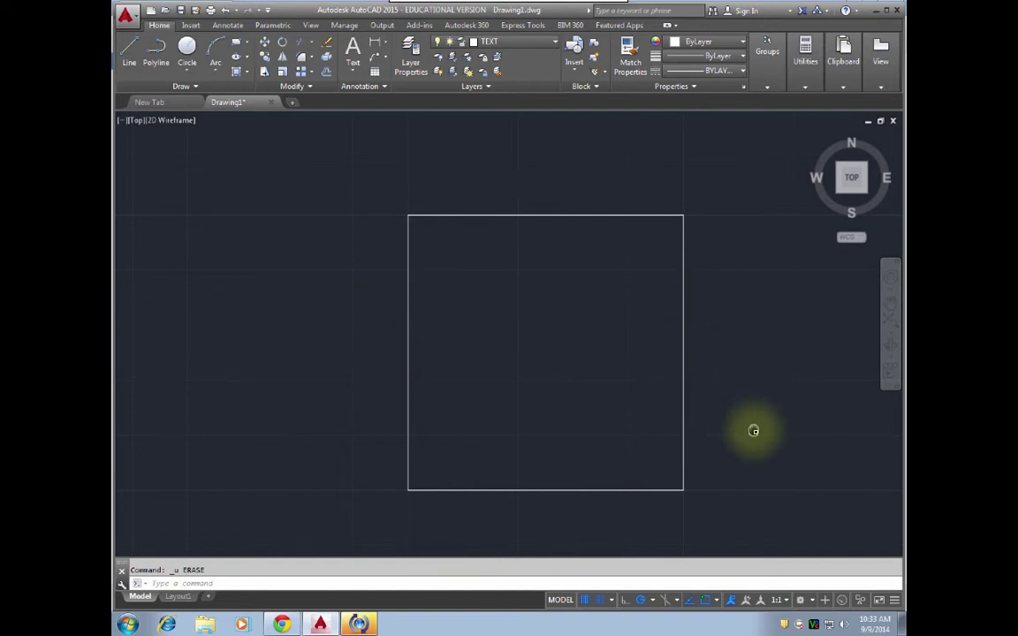
# Step: Try applying Fillet with the Polyline option to the square's lower line, and cancel the command
pyautogui.moveTo(752, 427); pyautogui.dragTo(630, 394, button='middle')
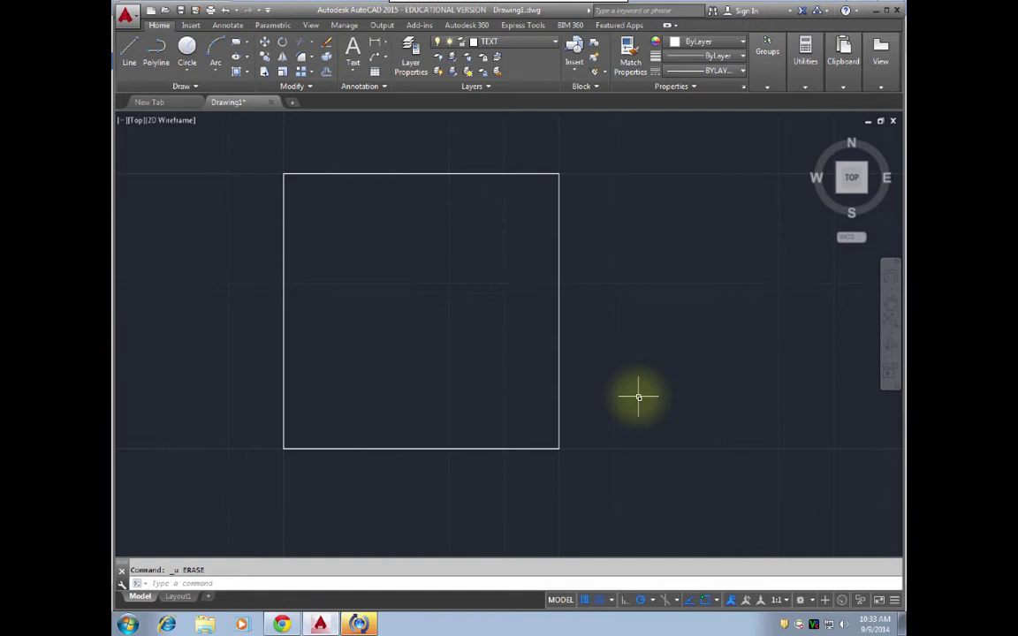
pyautogui.write('f')
pyautogui.press('Return')
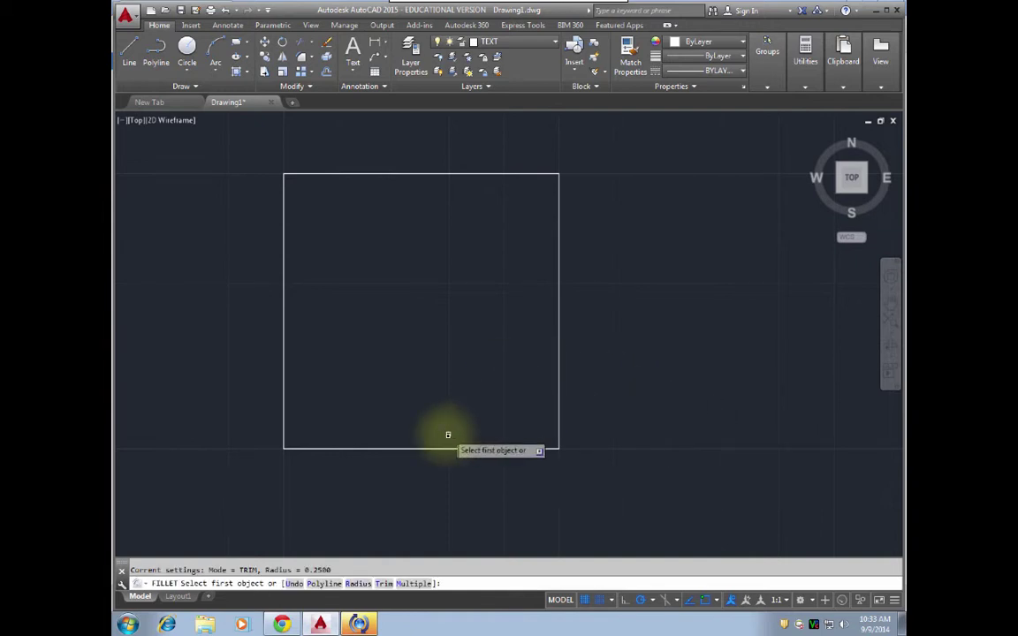
pyautogui.click(323, 585)
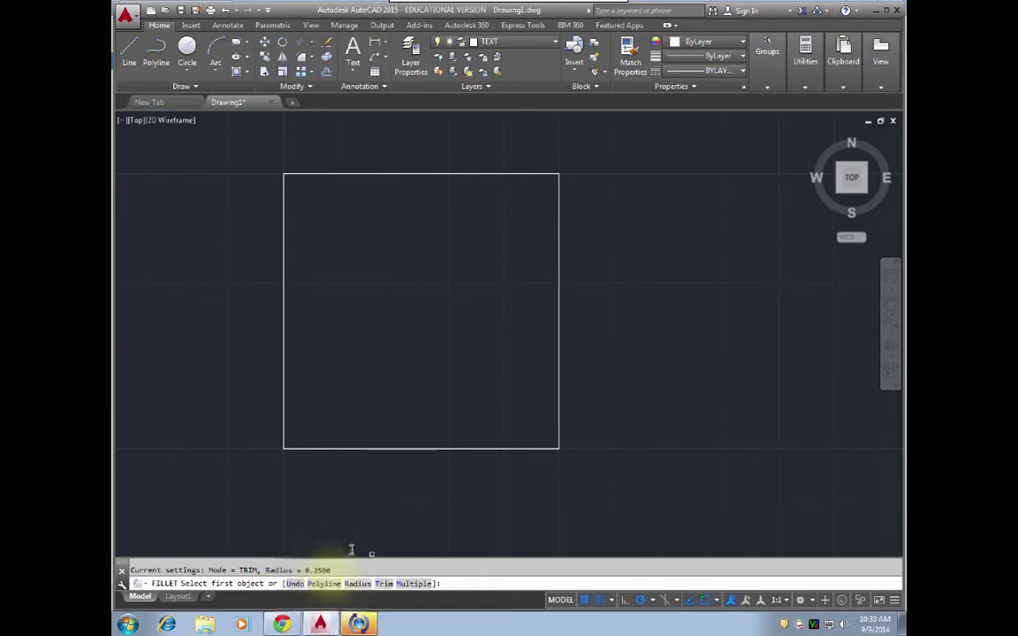
pyautogui.click(386, 449)
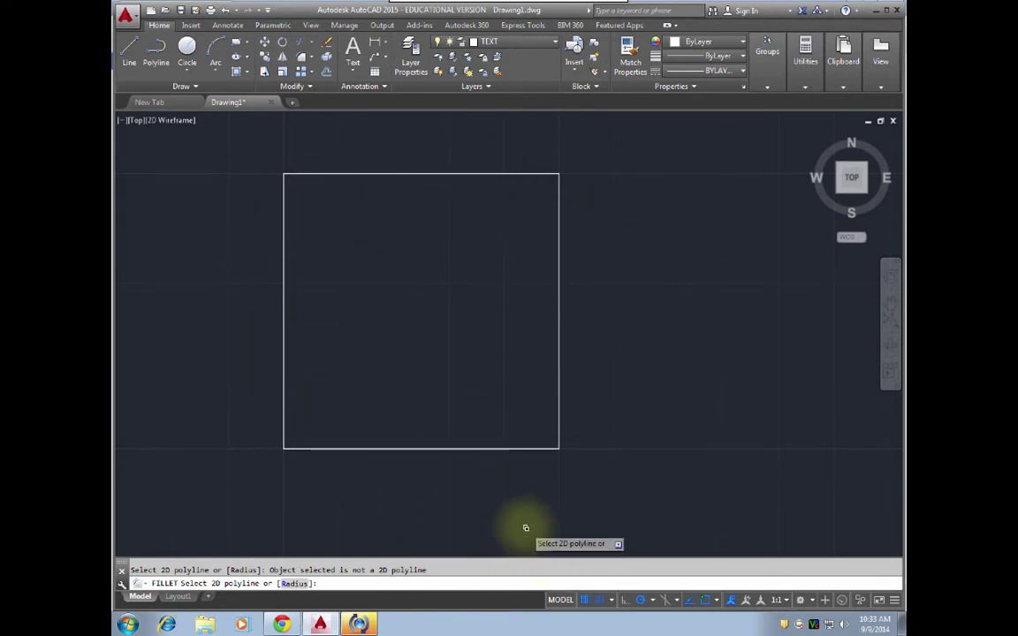
pyautogui.press('Escape')
# Step: Fillet the square's lower-right and upper-right corners one at a time with the current radius
pyautogui.write('f')
pyautogui.press('Return')
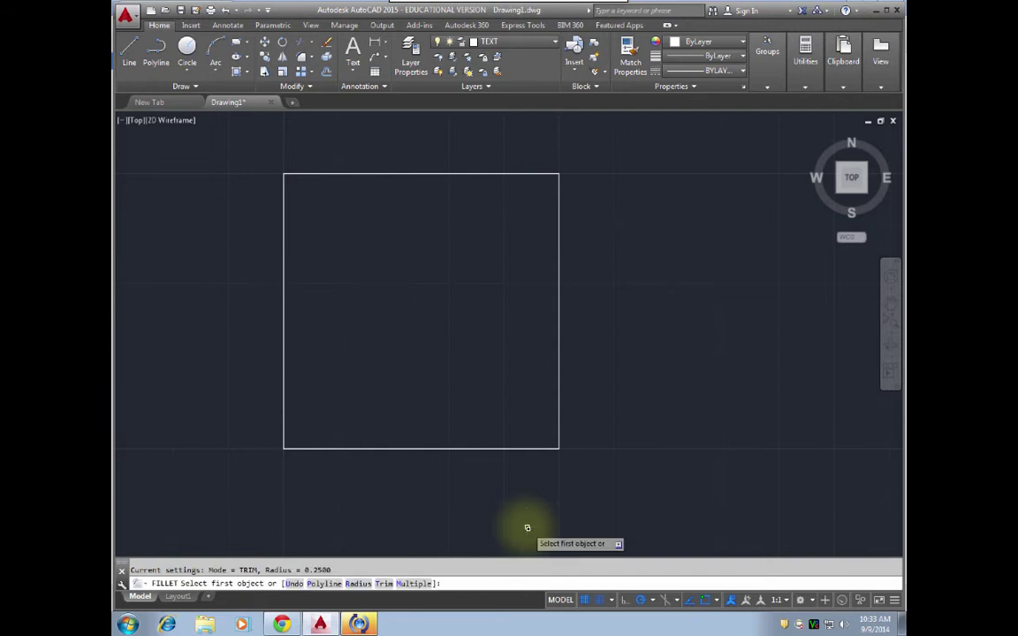
pyautogui.click(492, 446)
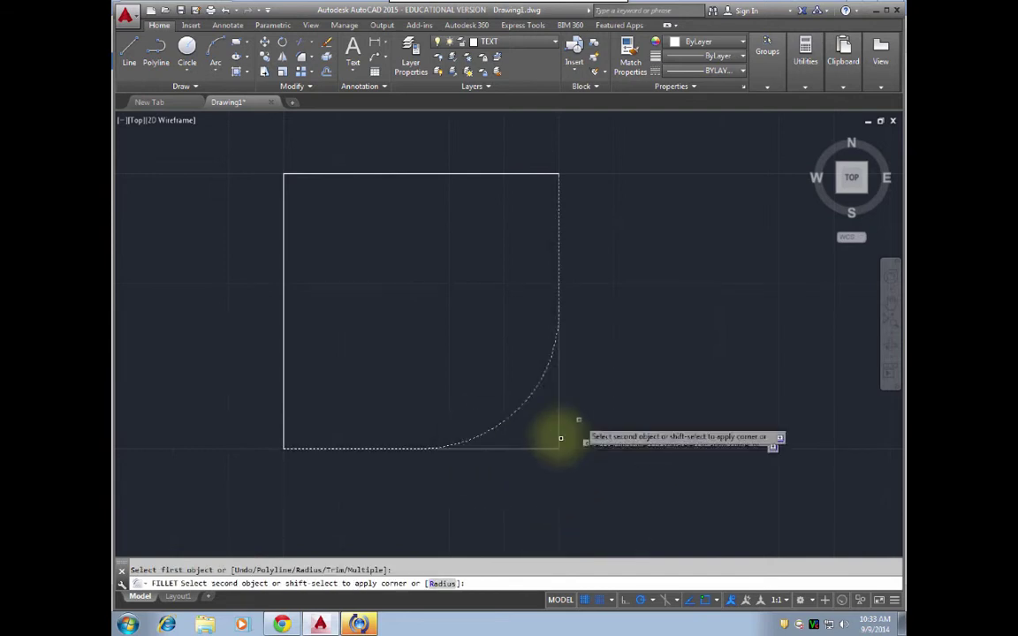
pyautogui.click(558, 399)
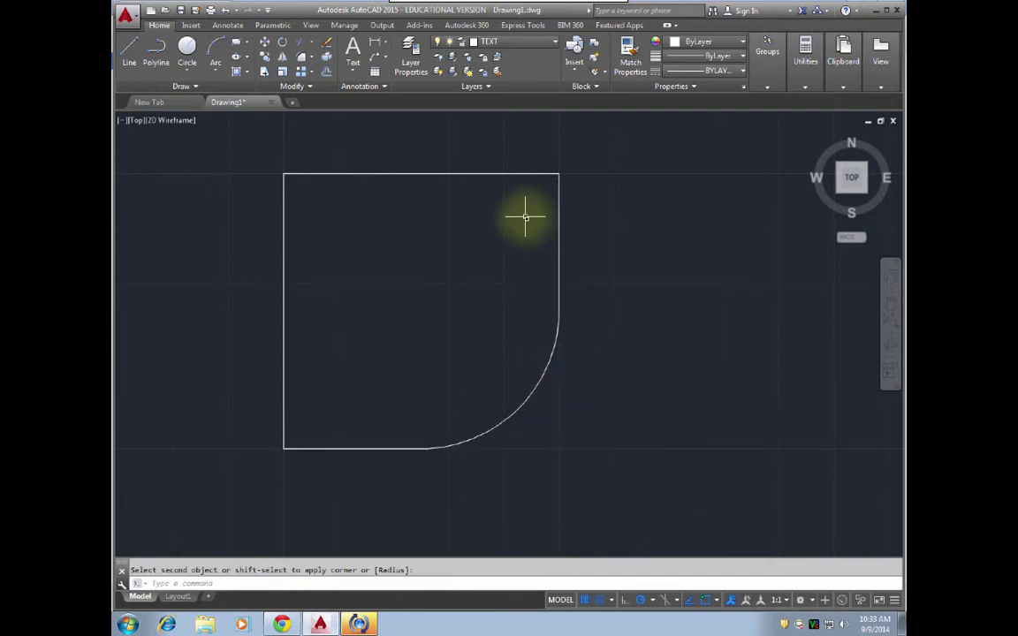
pyautogui.press('Return')
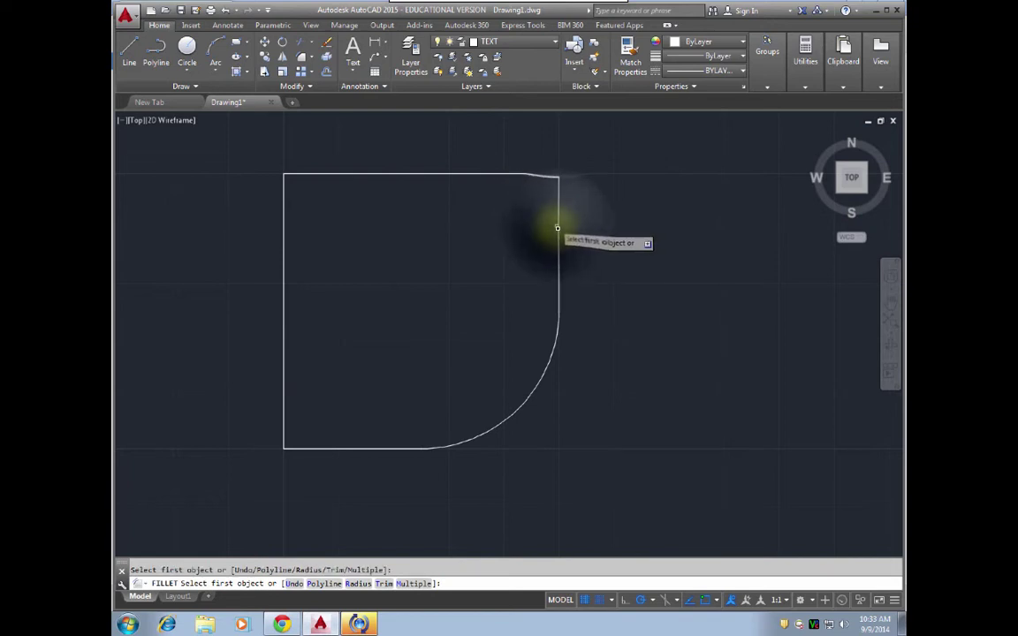
pyautogui.click(558, 225)
pyautogui.click(488, 175)
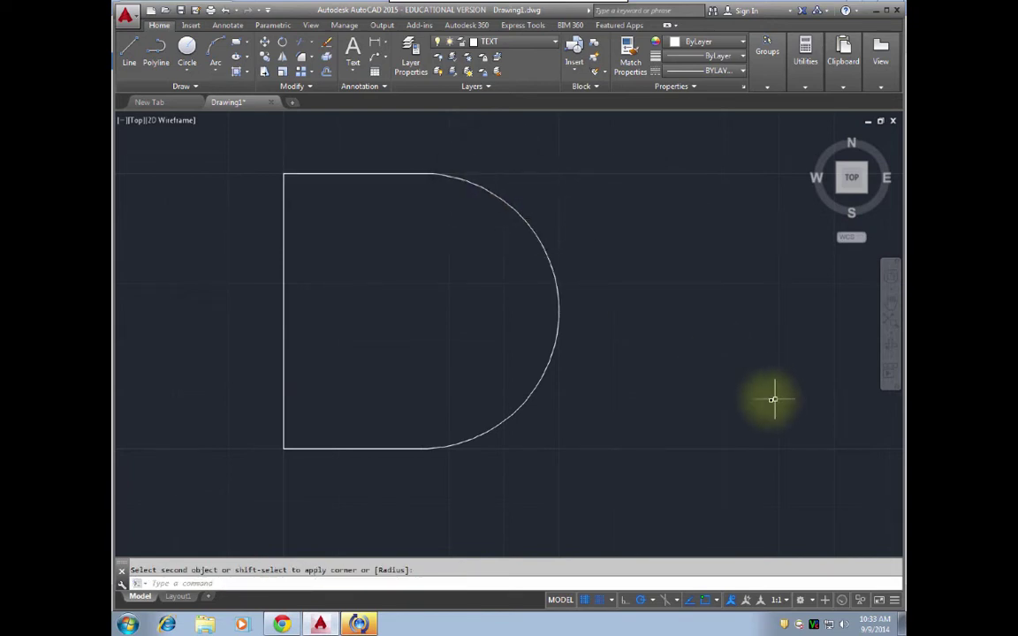
pyautogui.press('Return')
pyautogui.moveTo(724, 425); pyautogui.dragTo(446, 434, button='middle')
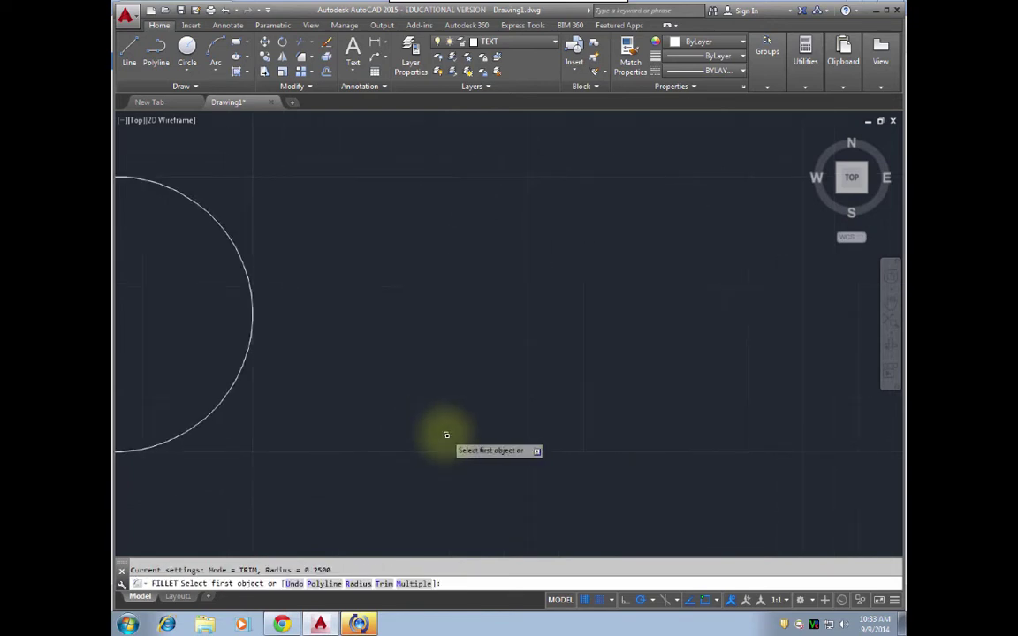
pyautogui.write('l')
pyautogui.press('Return')
pyautogui.press('Escape')
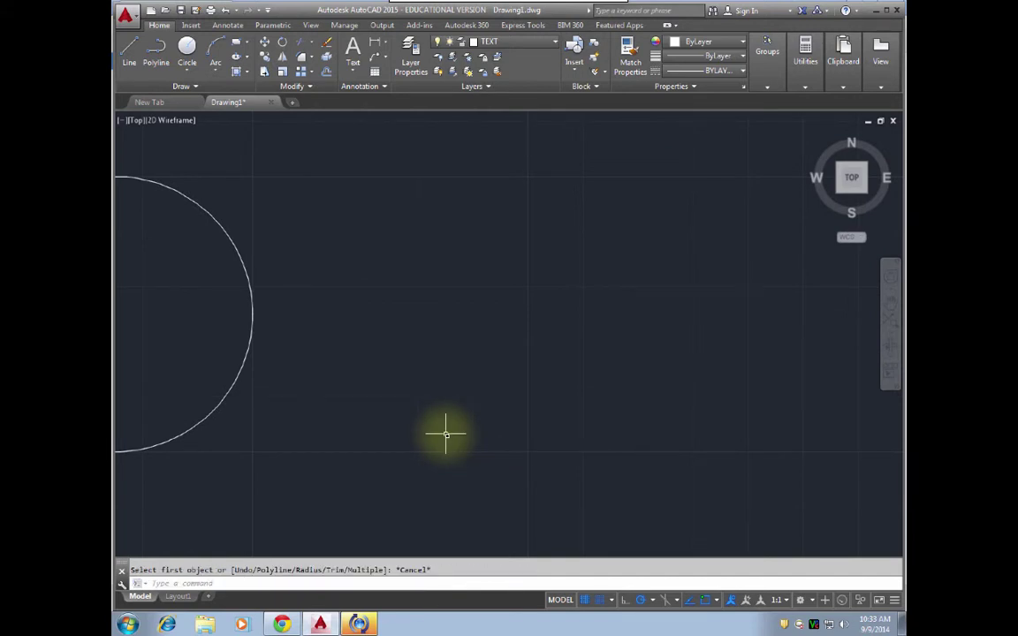
pyautogui.write('cc')
pyautogui.press('Return')
pyautogui.write('c')
pyautogui.press('Escape')
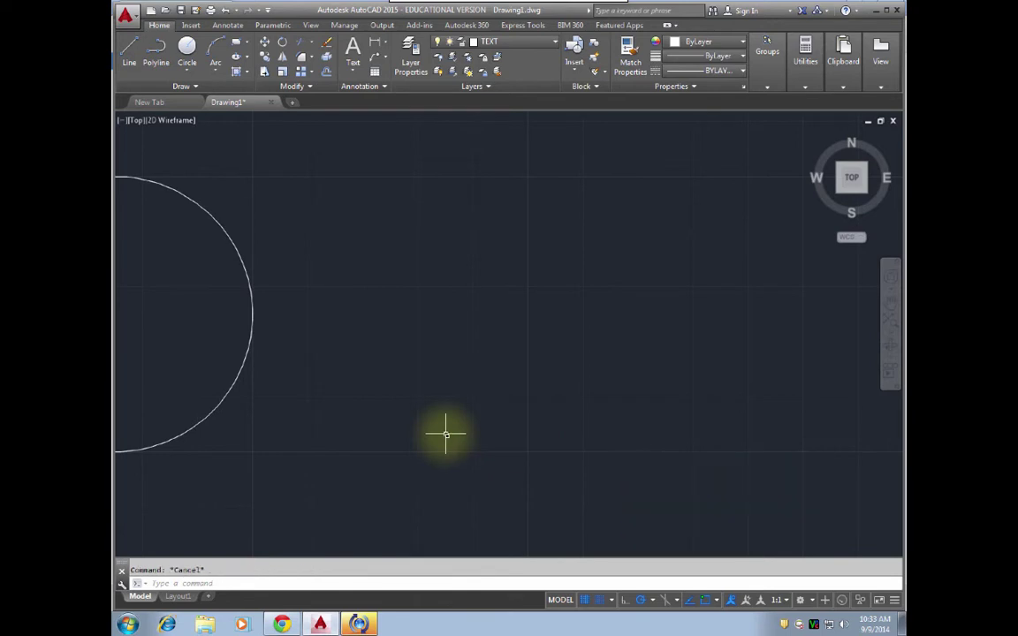
# Step: Draw a closed, irregular five-sided polyline to the right of the D-shaped outline, with a horizontal upper edge about 2.9 units long
pyautogui.write('z')
pyautogui.press('Return')
pyautogui.write('a')
pyautogui.press('Return')
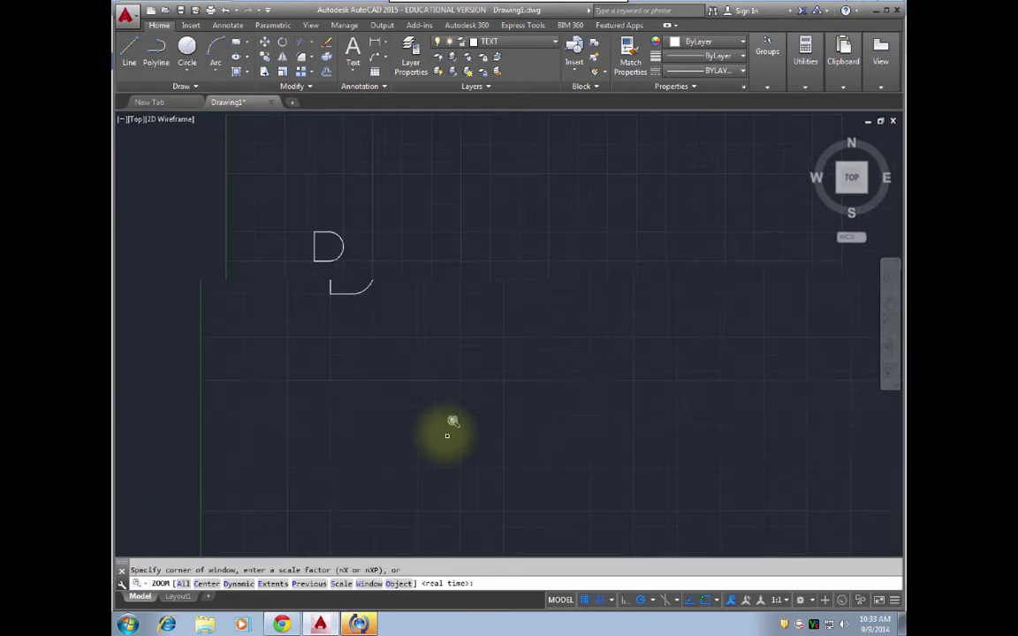
pyautogui.click(159, 53)
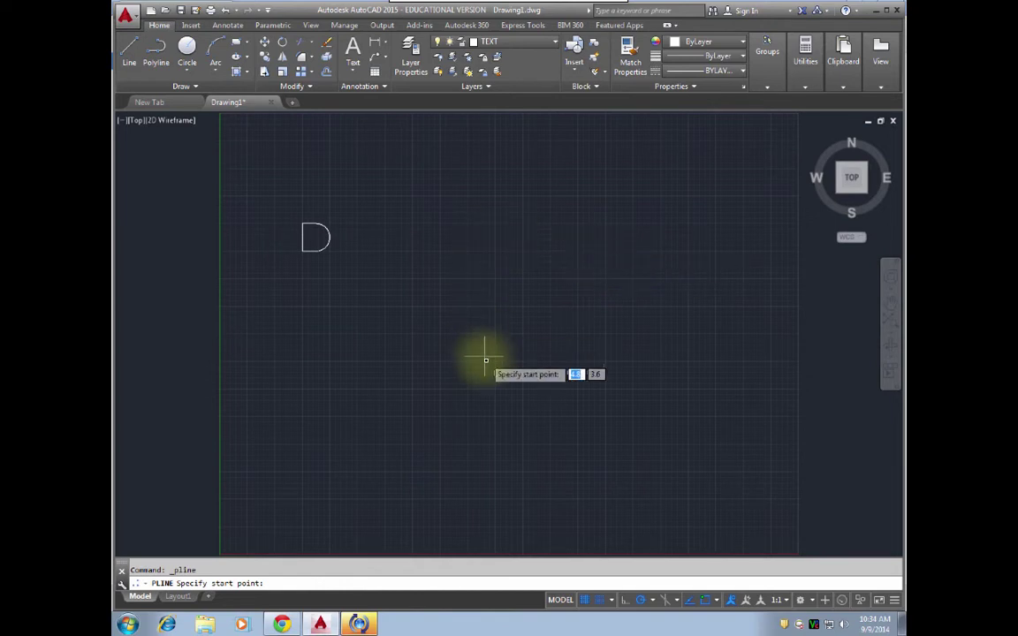
pyautogui.click(423, 263)
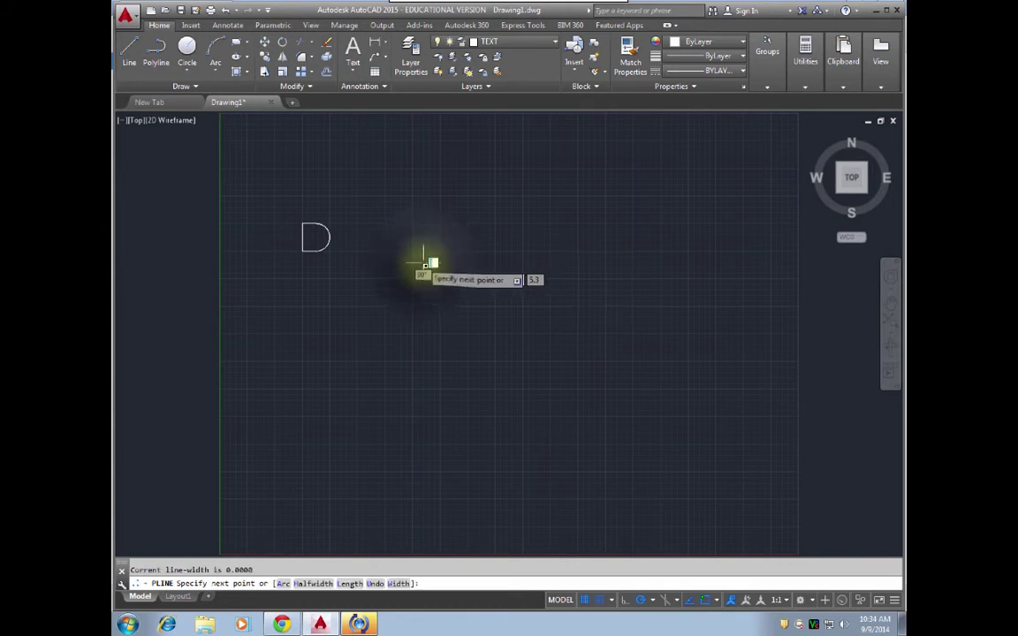
pyautogui.click(606, 283)
pyautogui.click(665, 235)
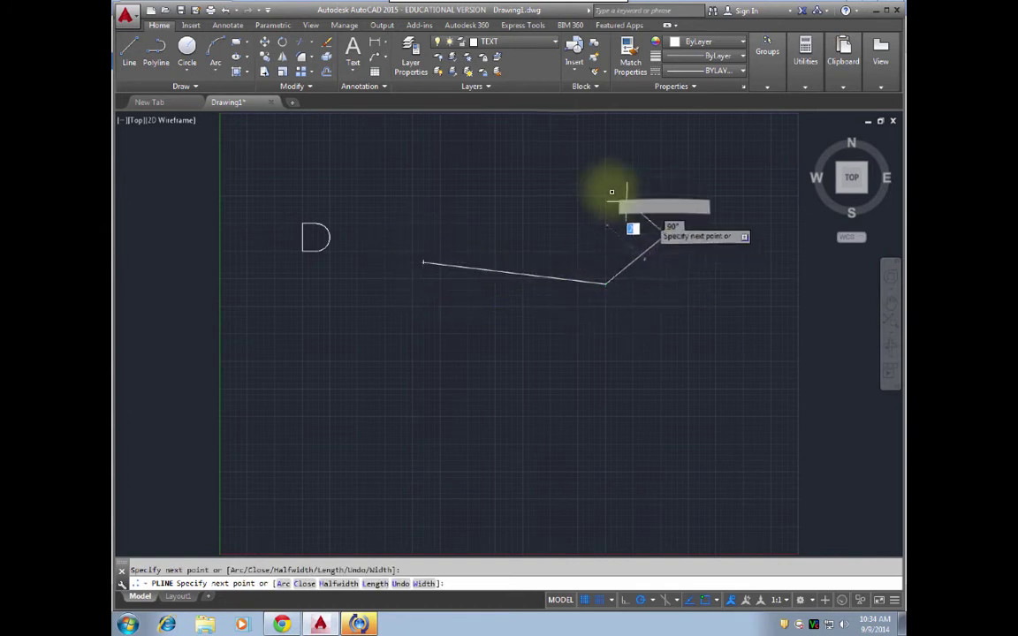
pyautogui.click(563, 159)
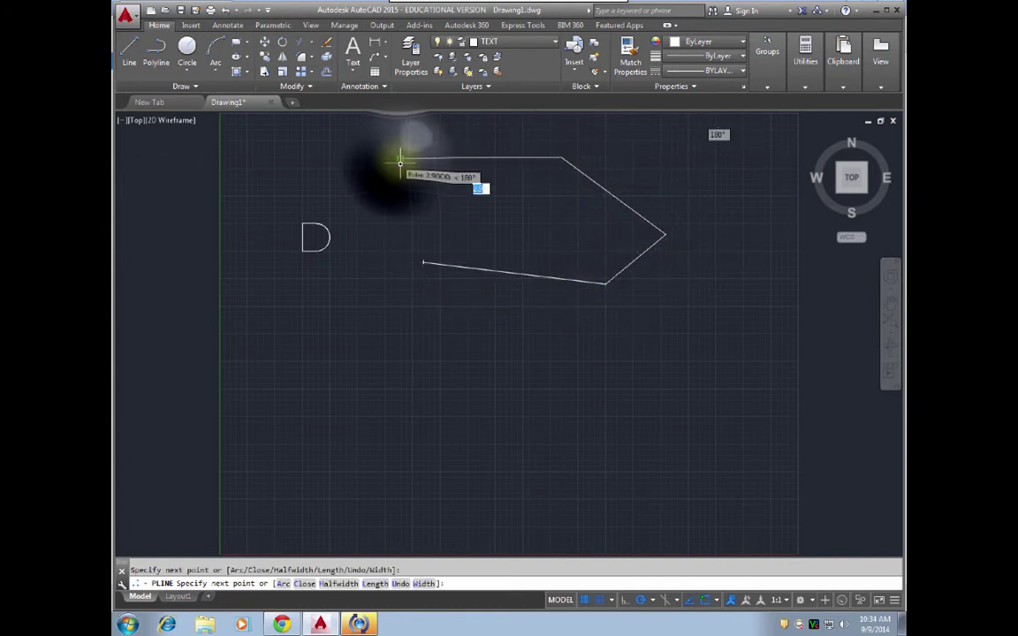
pyautogui.click(401, 159)
pyautogui.write('c')
pyautogui.press('Return')
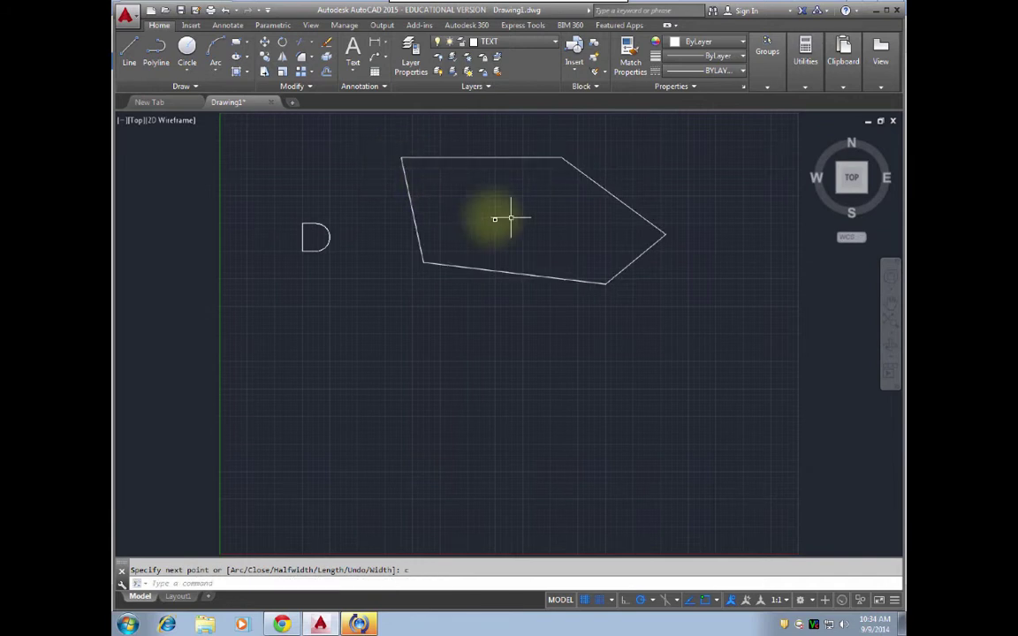
# Step: Check whether the five-sided polyline selects as a single object, and move it down and left, below the D-shaped outline
pyautogui.click(501, 158)
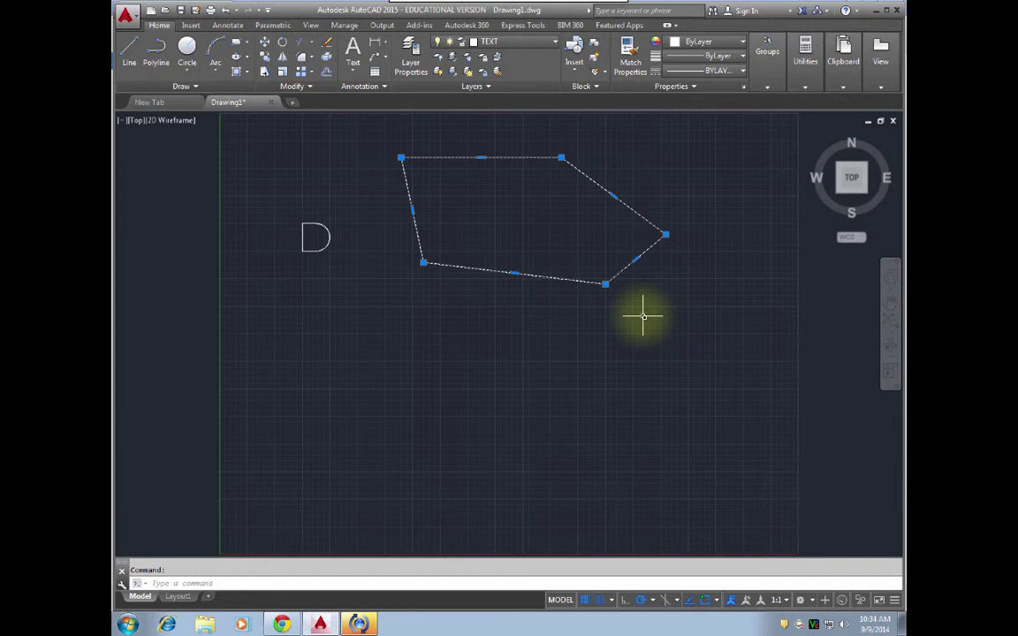
pyautogui.press('Escape')
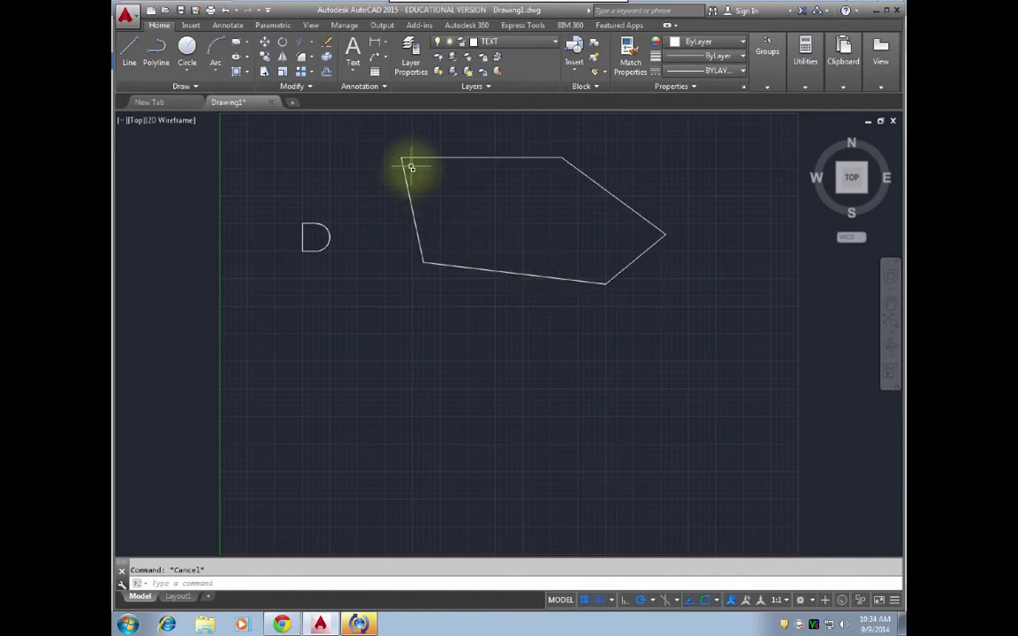
pyautogui.click(496, 157)
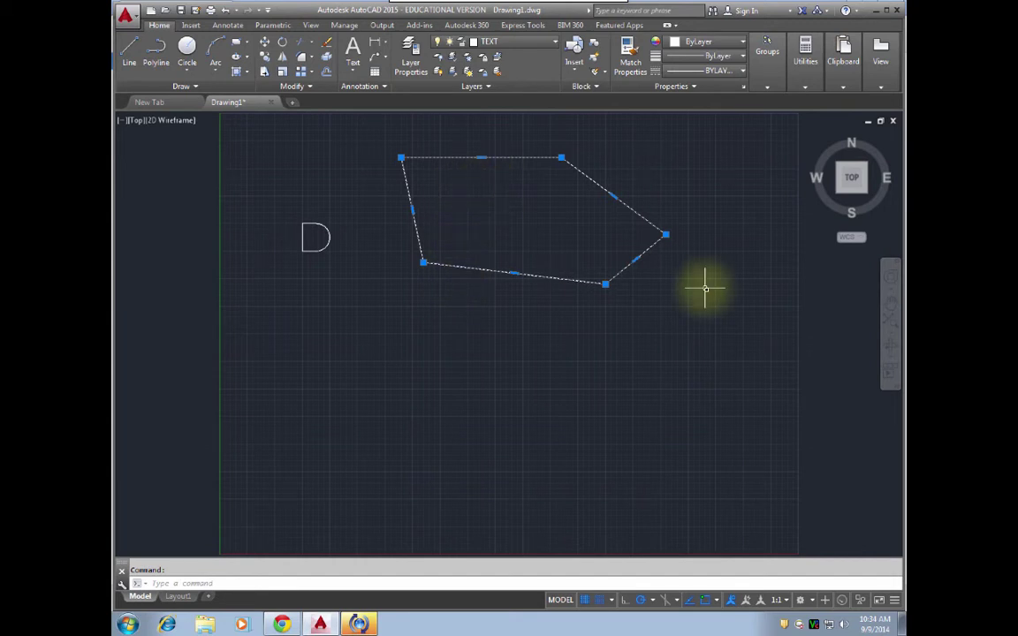
pyautogui.write('m')
pyautogui.press('Return')
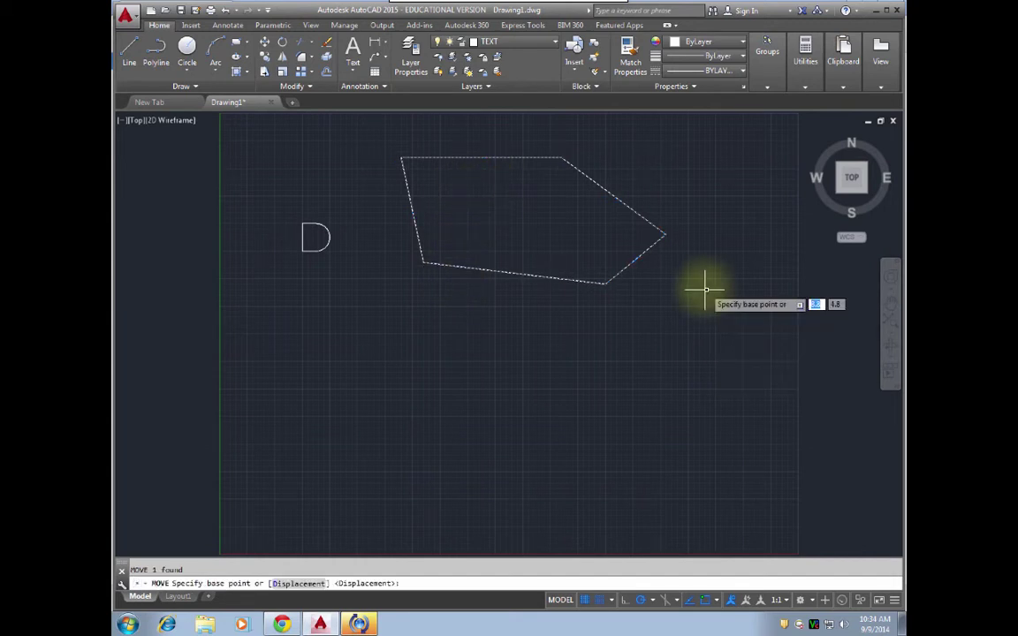
pyautogui.click(558, 283)
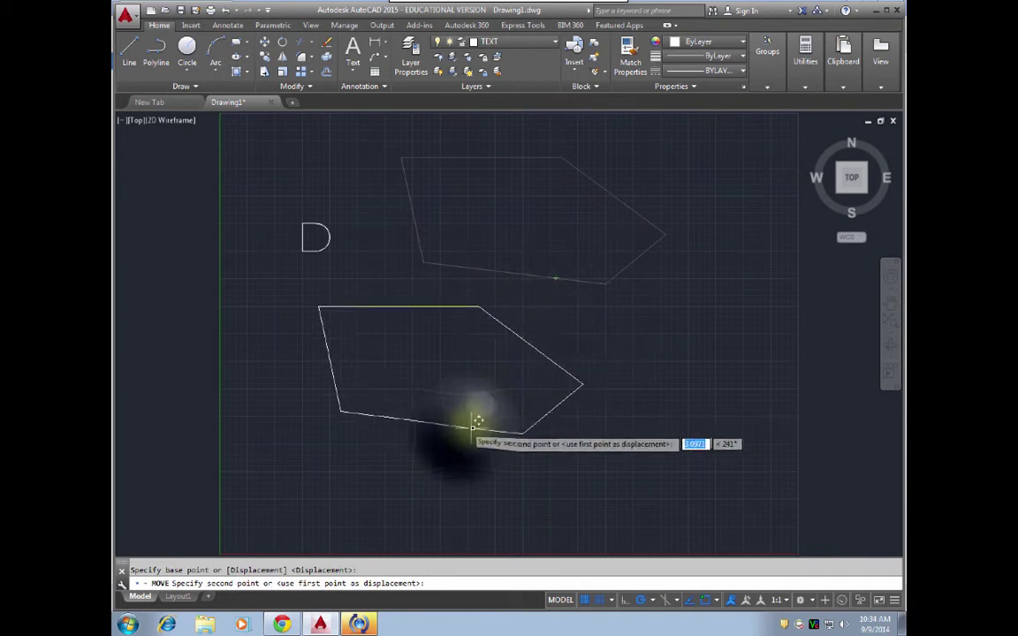
pyautogui.click(463, 432)
pyautogui.click(305, 304)
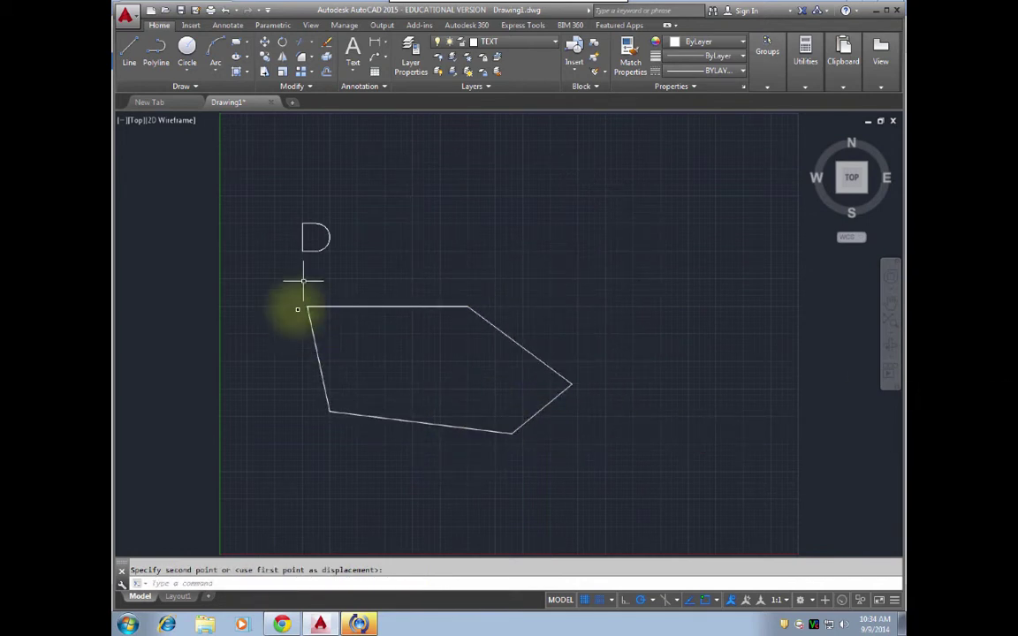
# Step: Move only the upper-right fillet arc of the D-shaped outline away to the right
pyautogui.click(328, 234)
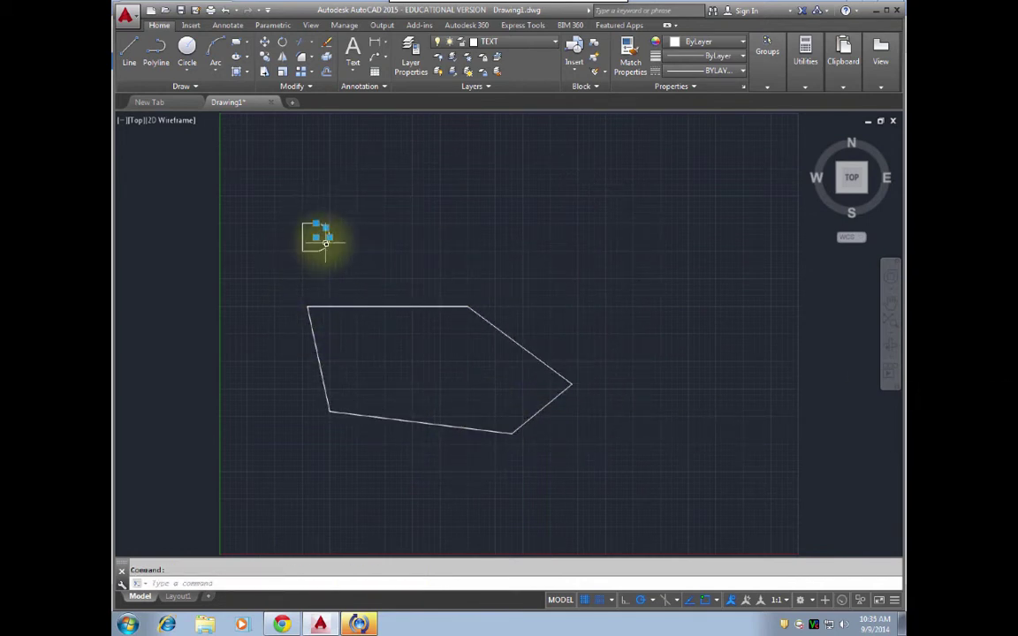
pyautogui.press('m')
pyautogui.press('Return')
pyautogui.click(317, 233)
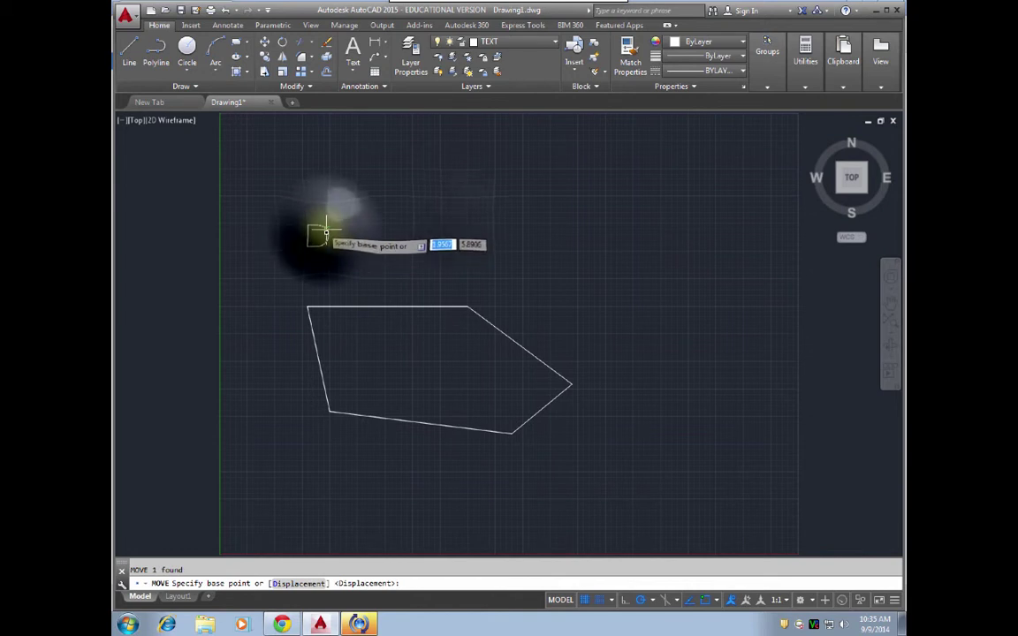
pyautogui.click(453, 217)
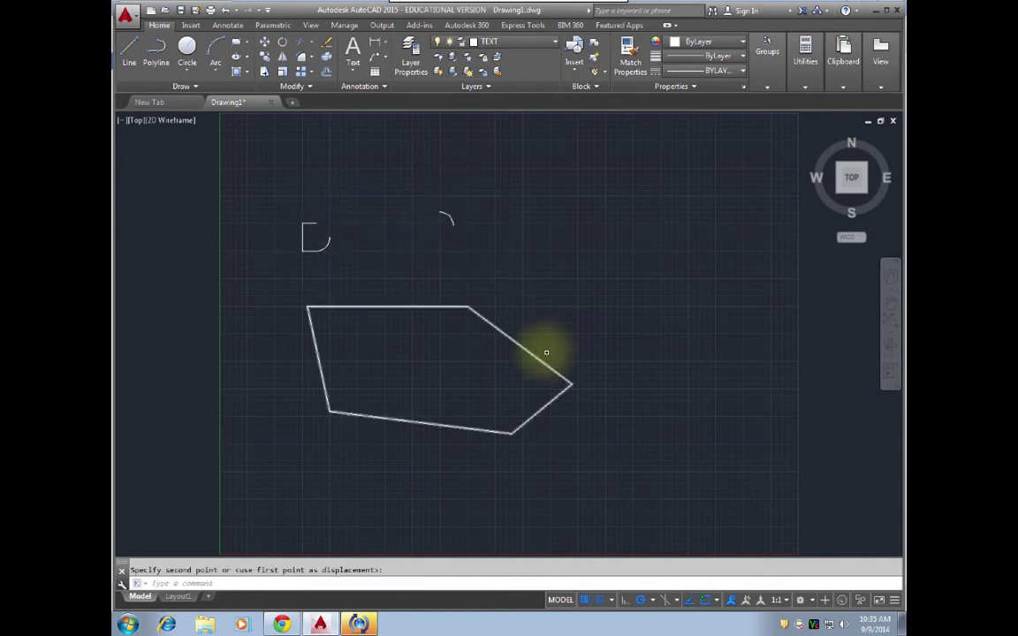
# Step: Window-select the remaining pieces of the D-shaped outline to inspect them as separate objects, and clear the selection
pyautogui.click(262, 202)
pyautogui.click(369, 268)
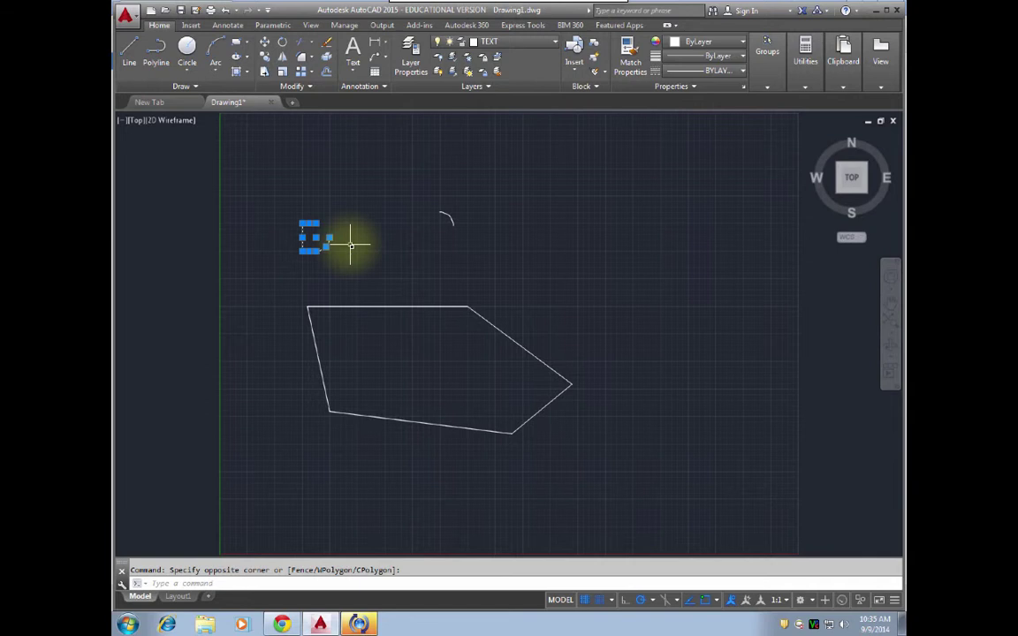
pyautogui.press('Escape')
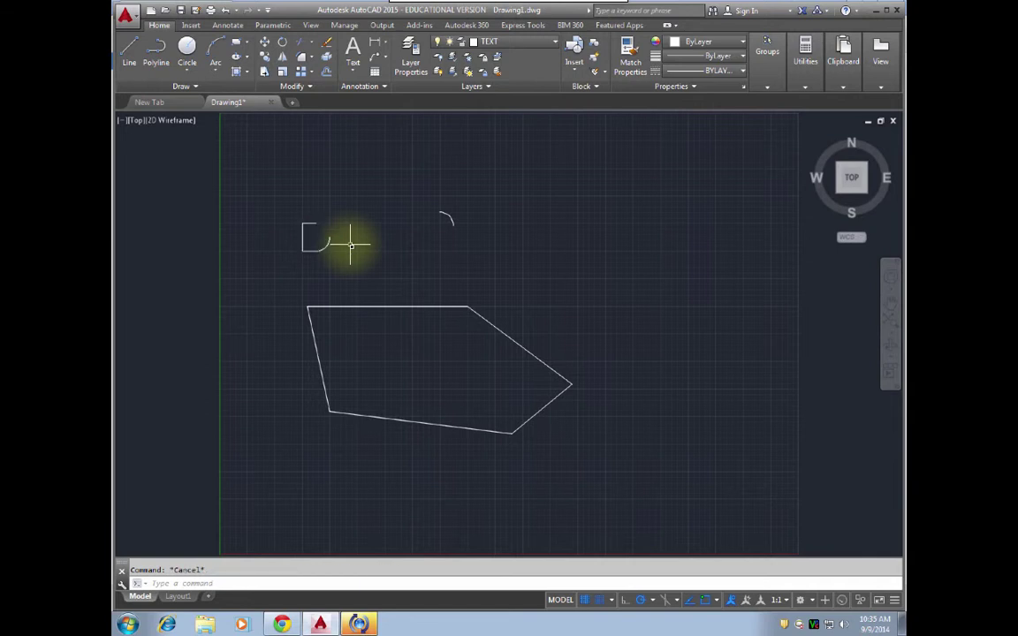
pyautogui.write('pl')
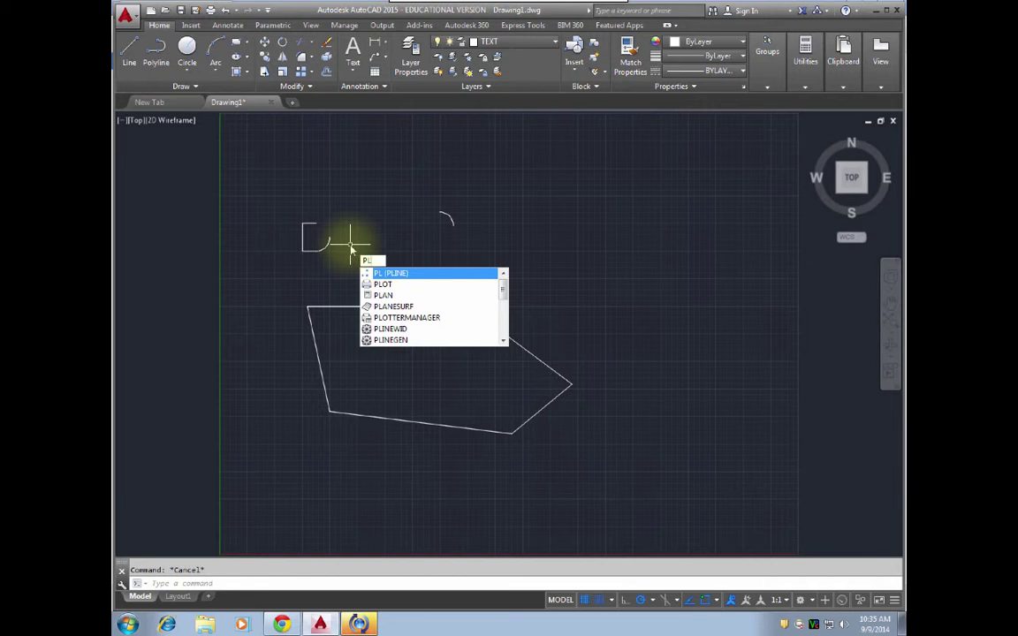
pyautogui.press('Escape')
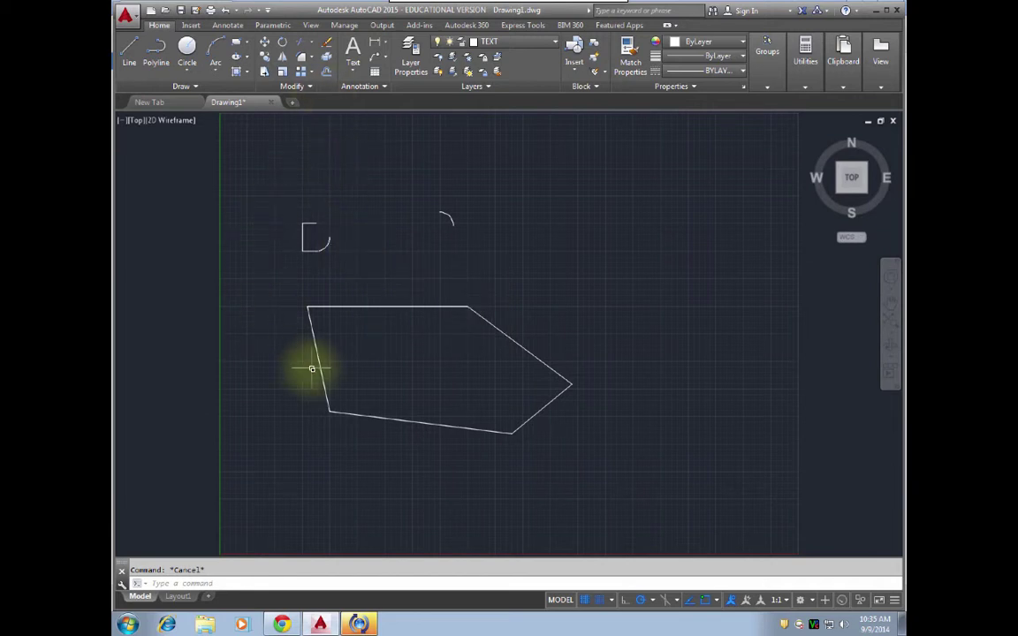
# Step: Switch to Chrome and open the POLYLINE & FILLET B.pdf attachment of the POLYLINE & FILLET B assignment
pyautogui.click(282, 625)
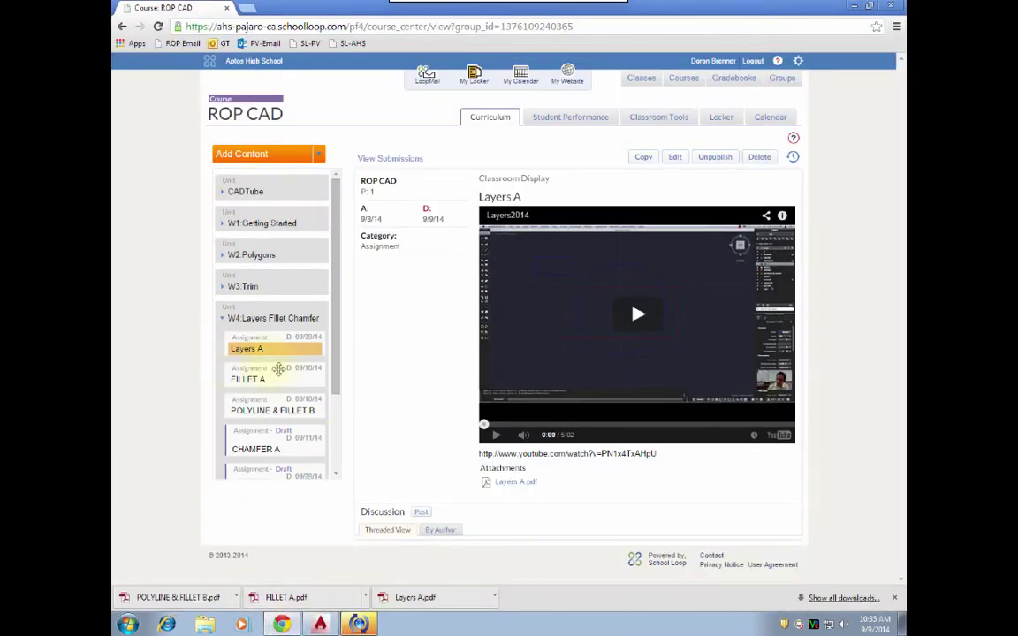
pyautogui.click(272, 409)
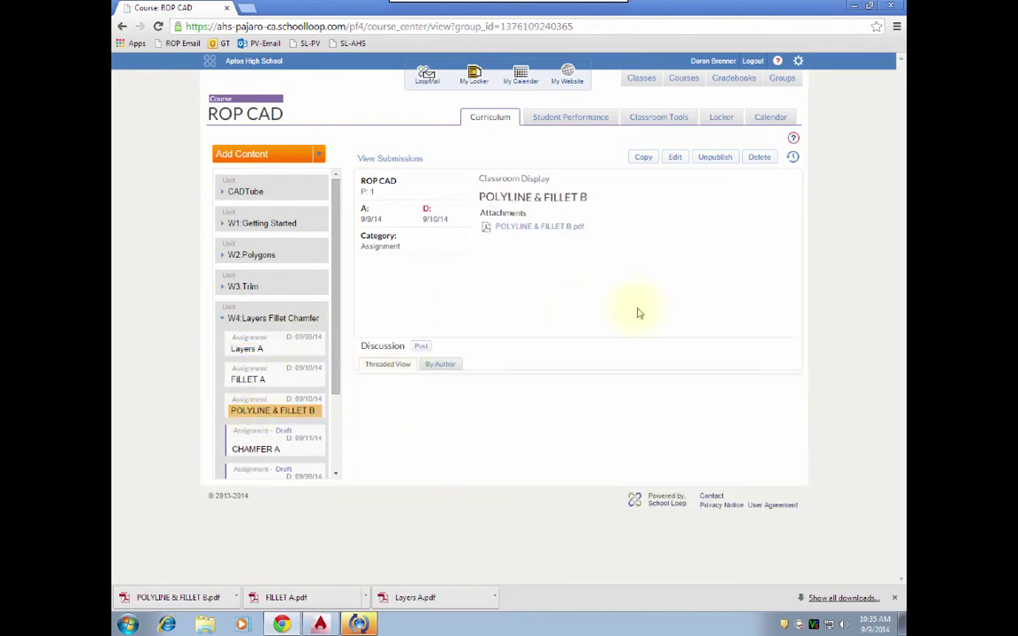
pyautogui.click(548, 228)
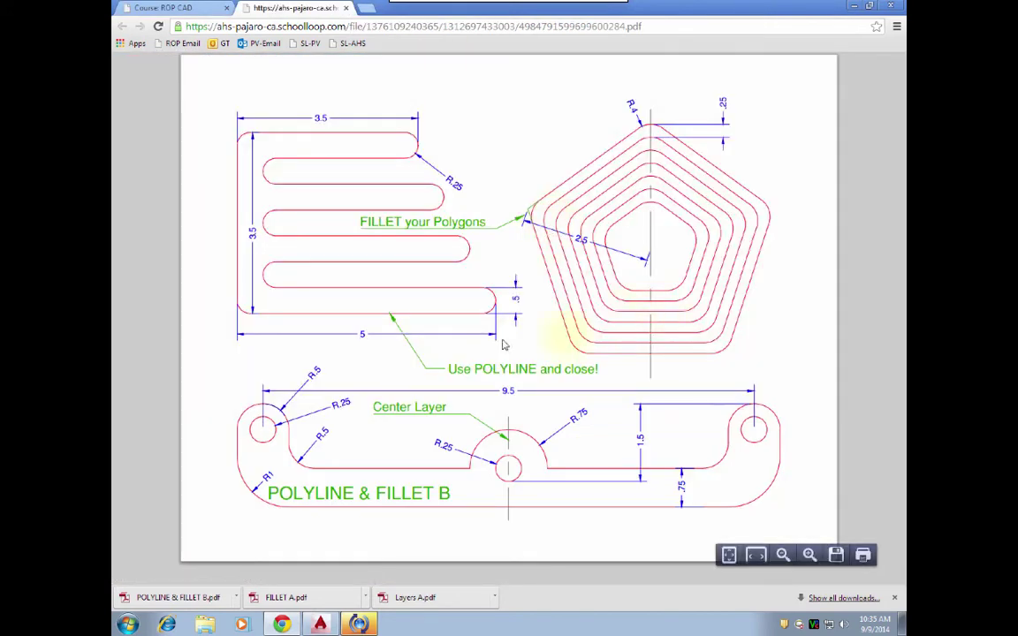